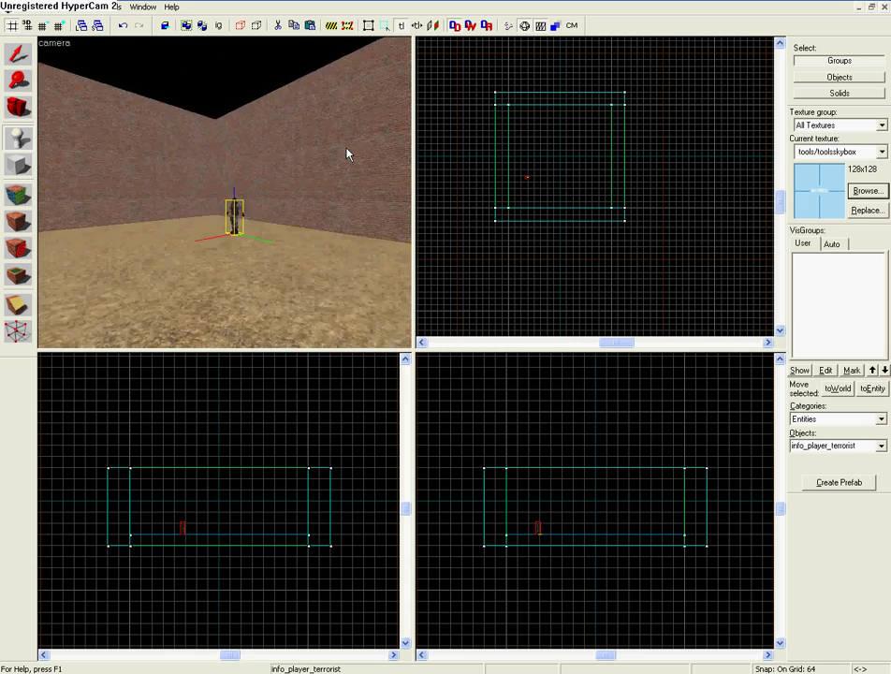
Examine the brick room's walls, floor, open ceiling and terrorist spawn from different angles in the 3D camera view.
key("s")
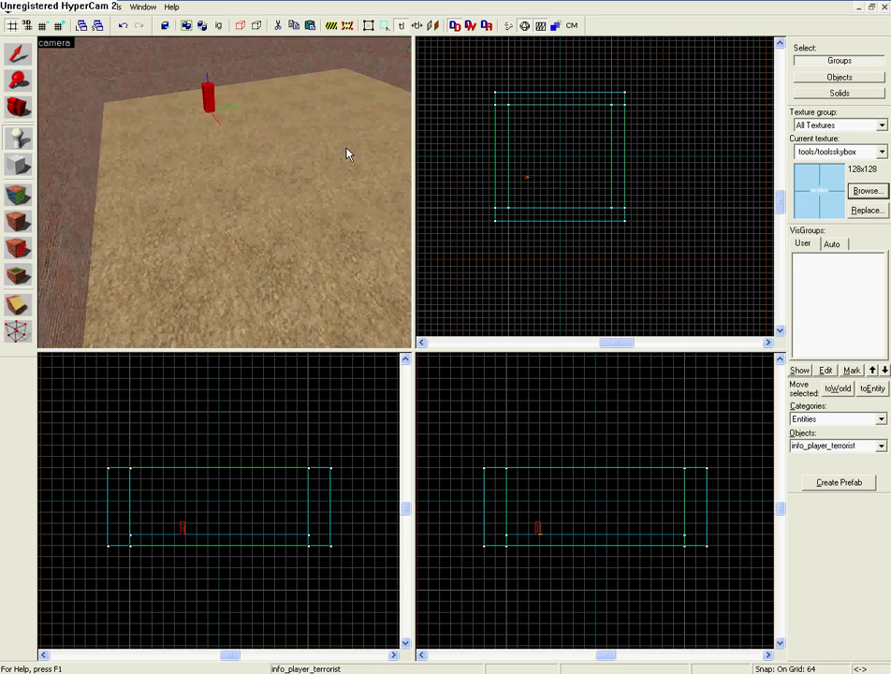
key("w")
key("d")
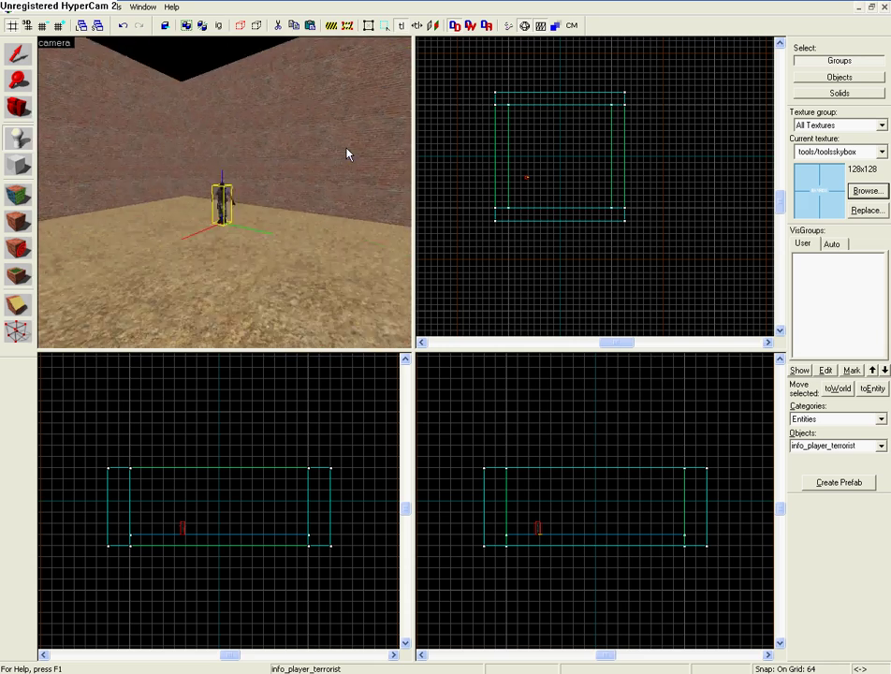
key("Left")
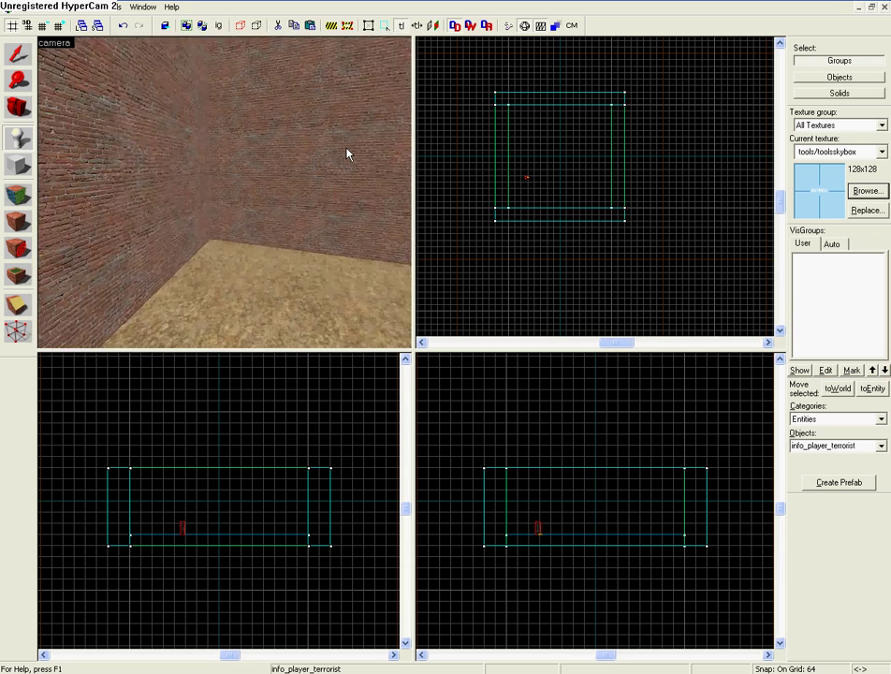
key("w")
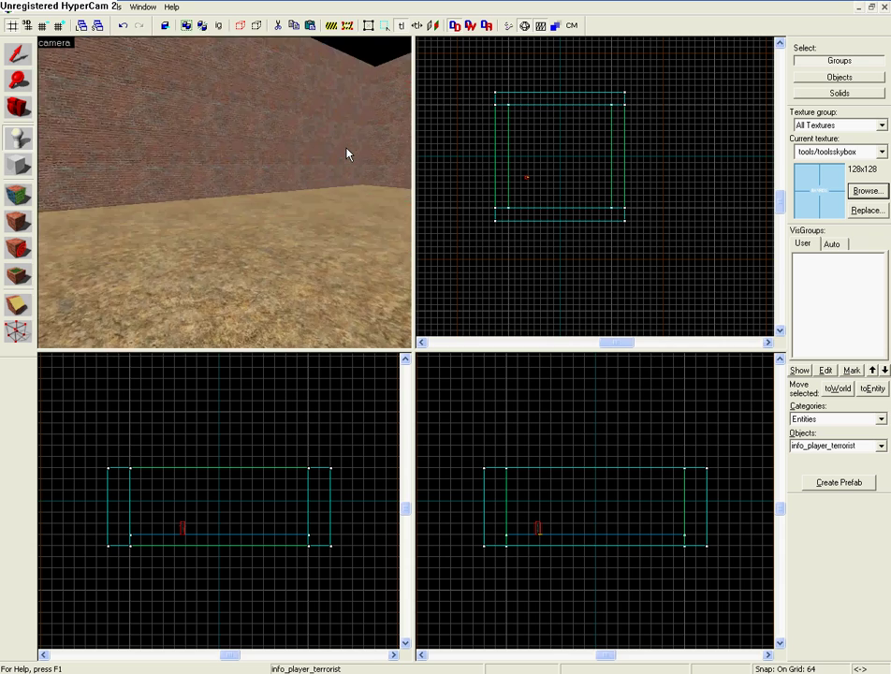
key("w")
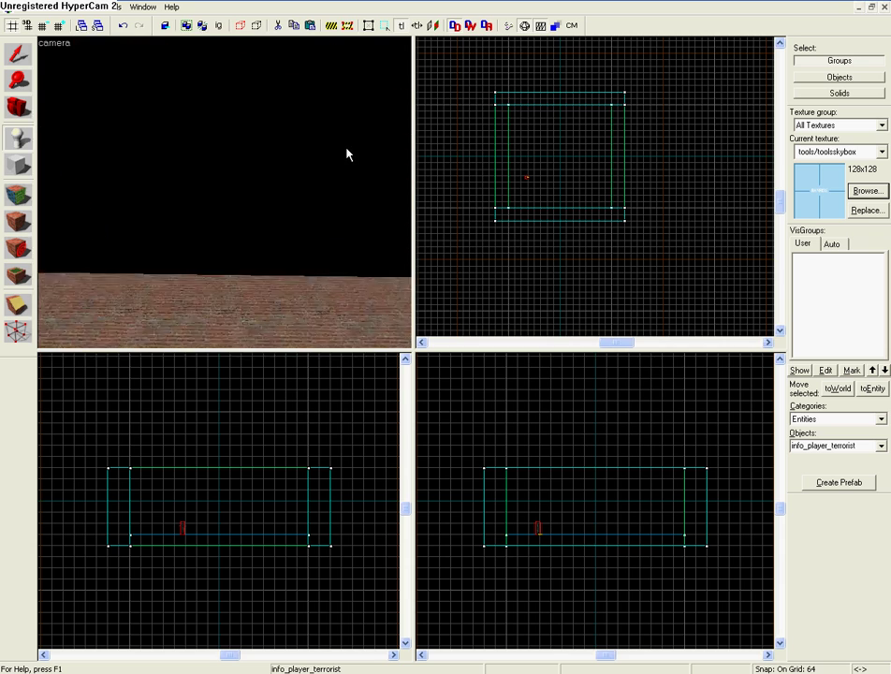
key("w")
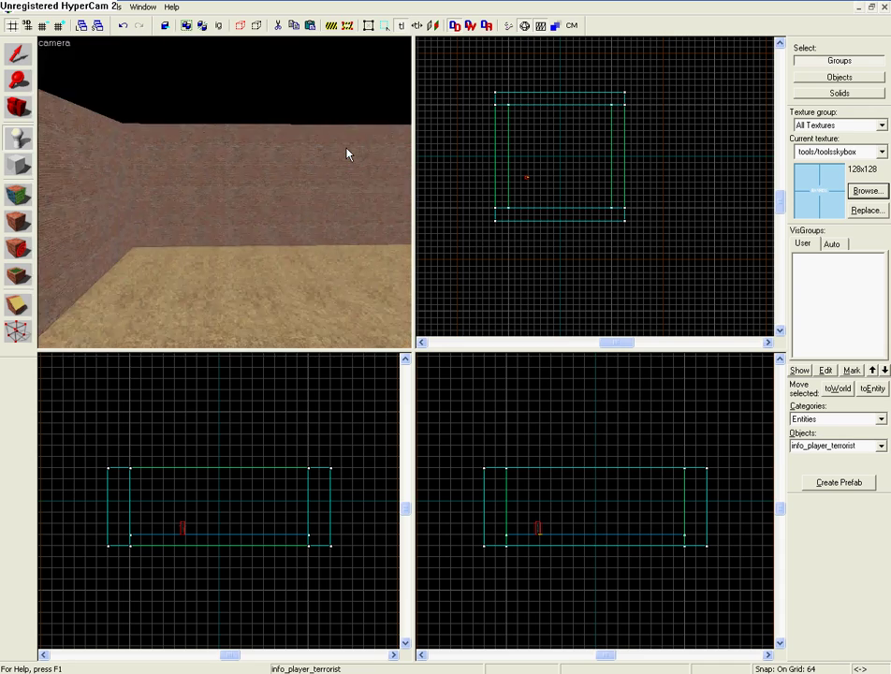
key("w")
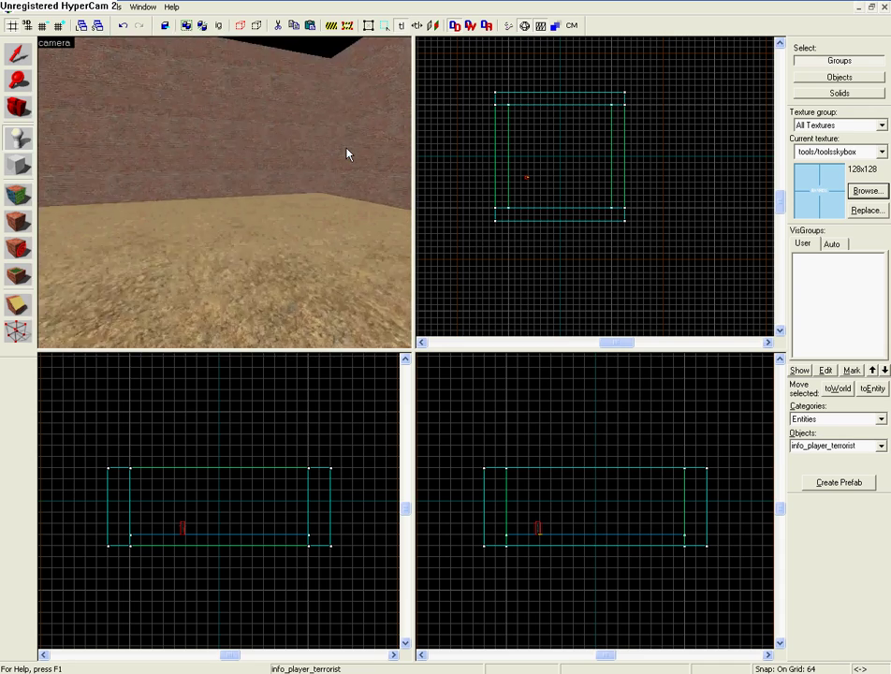
key("w")
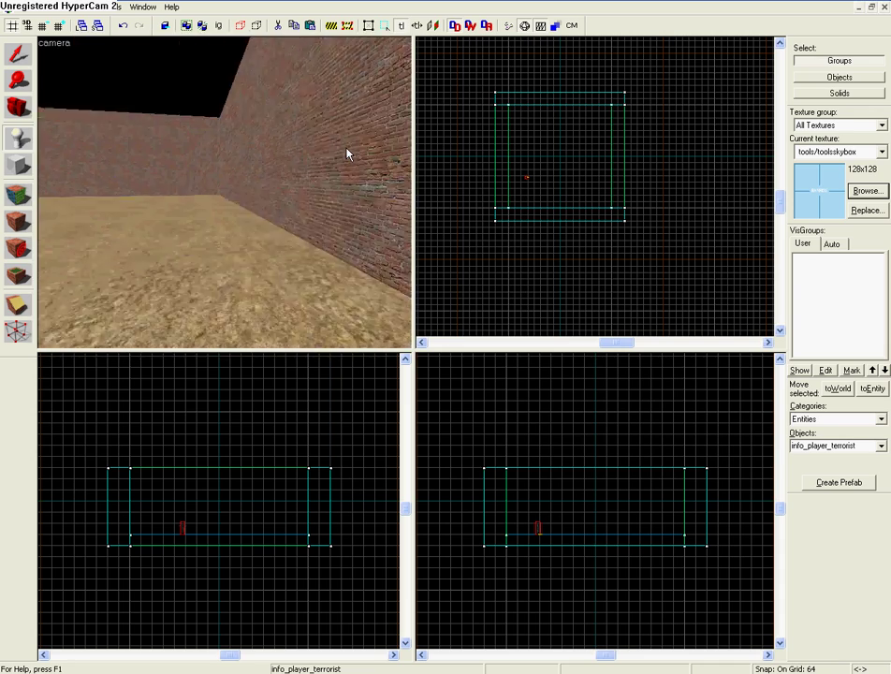
key("w")
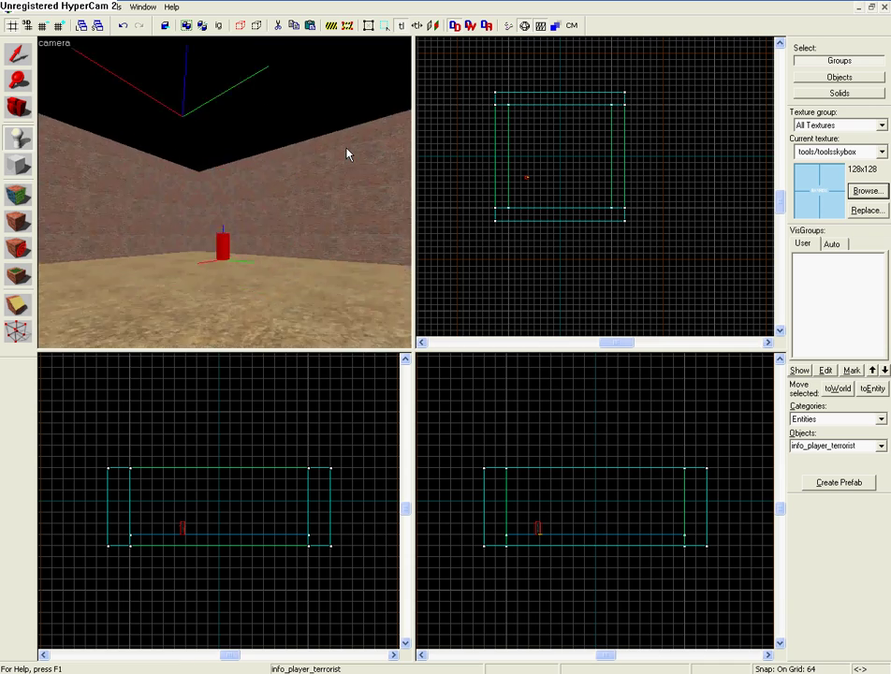
key("w")
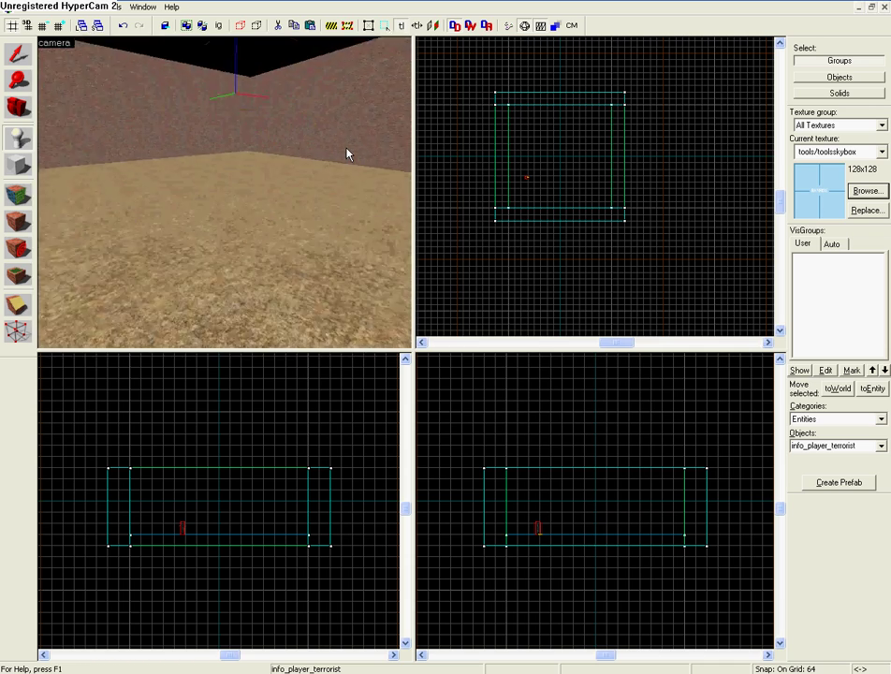
key("w")
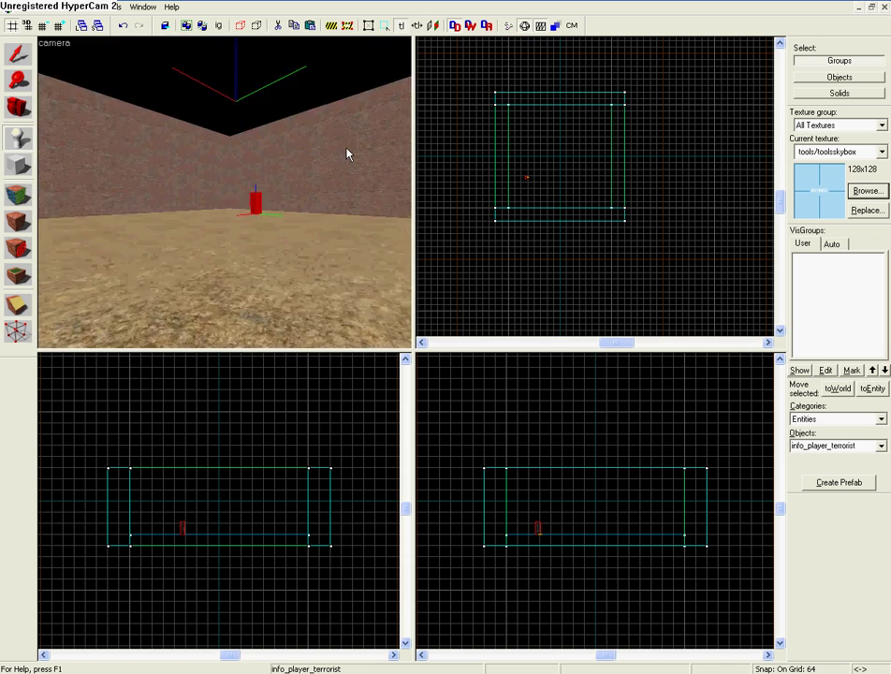
key("w")
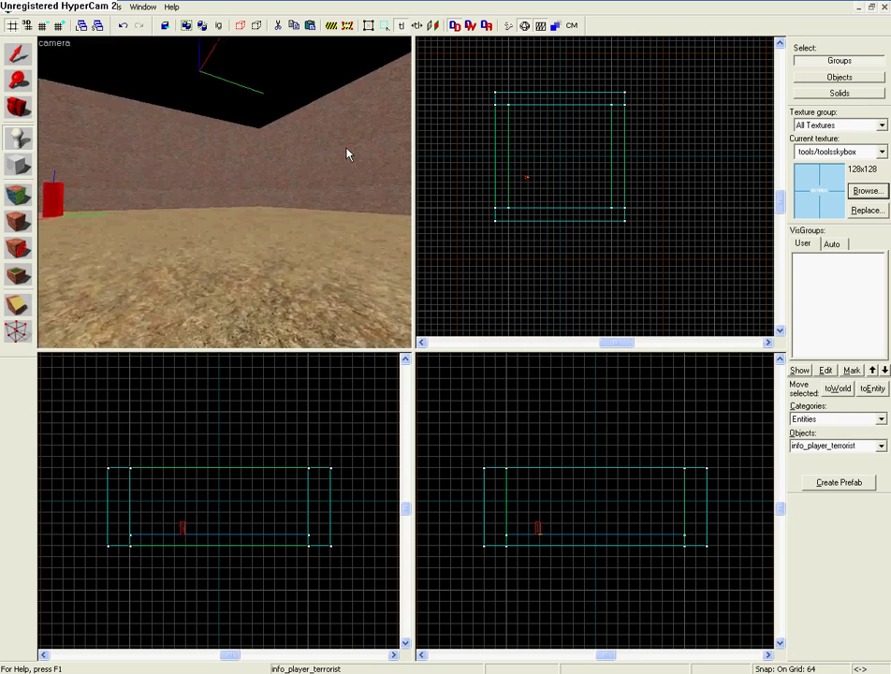
key("w")
key("z")
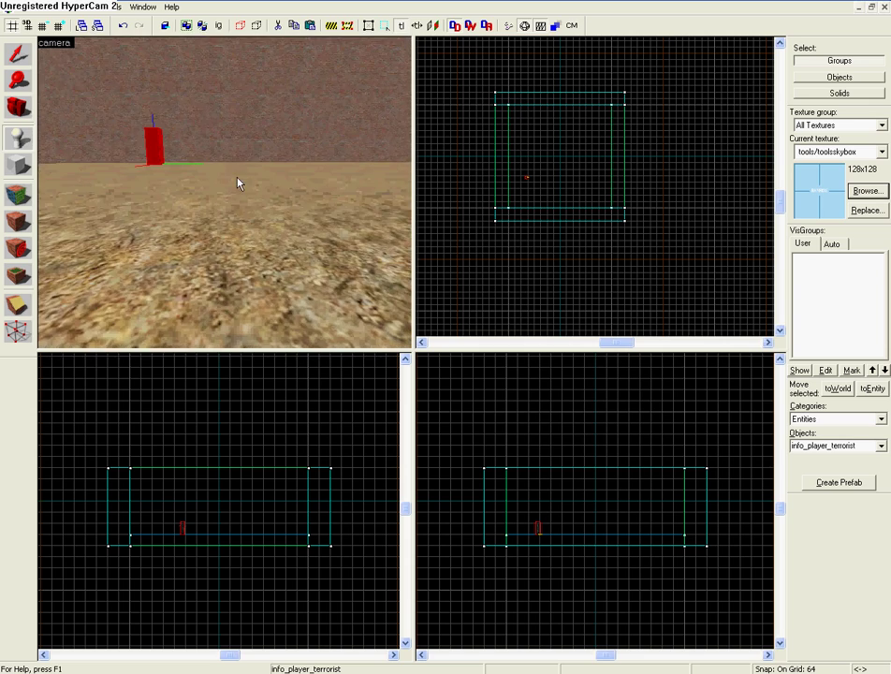
key("z")
key("w")
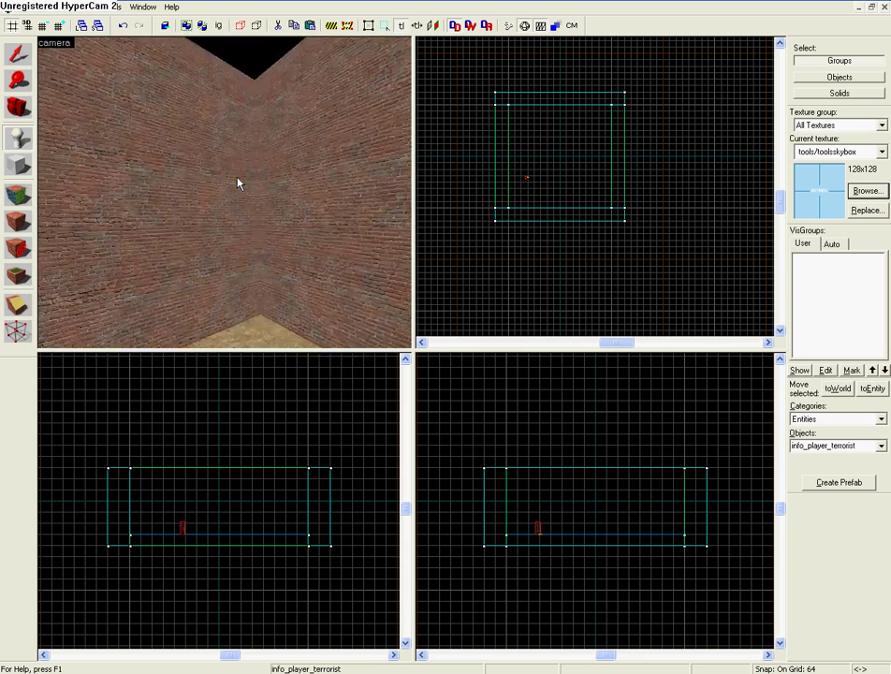
key("s")
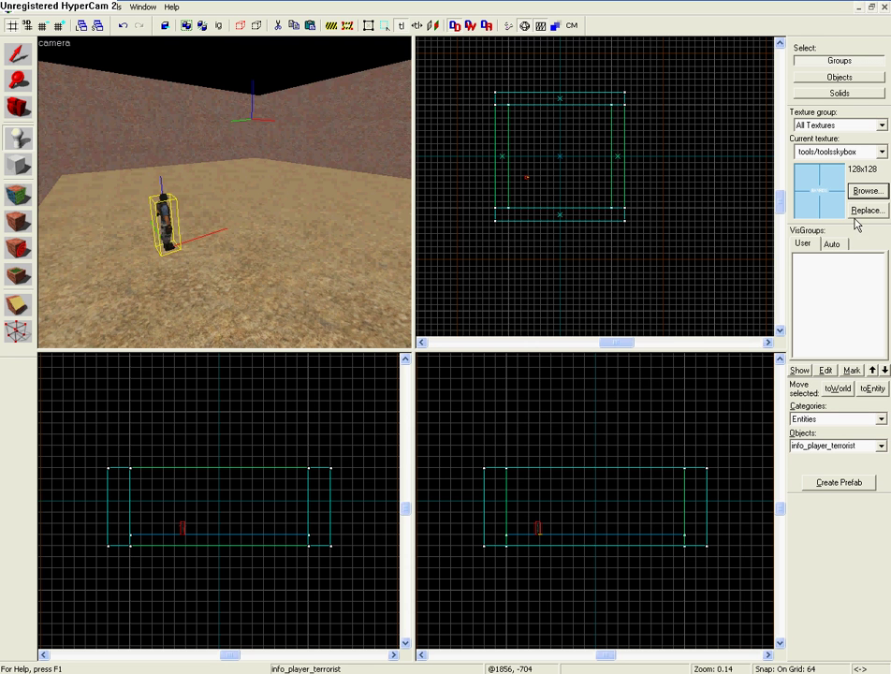
Filter the texture browser by "toolssky" and choose tools/toolsskybox as the current texture.
left_click(866, 191)
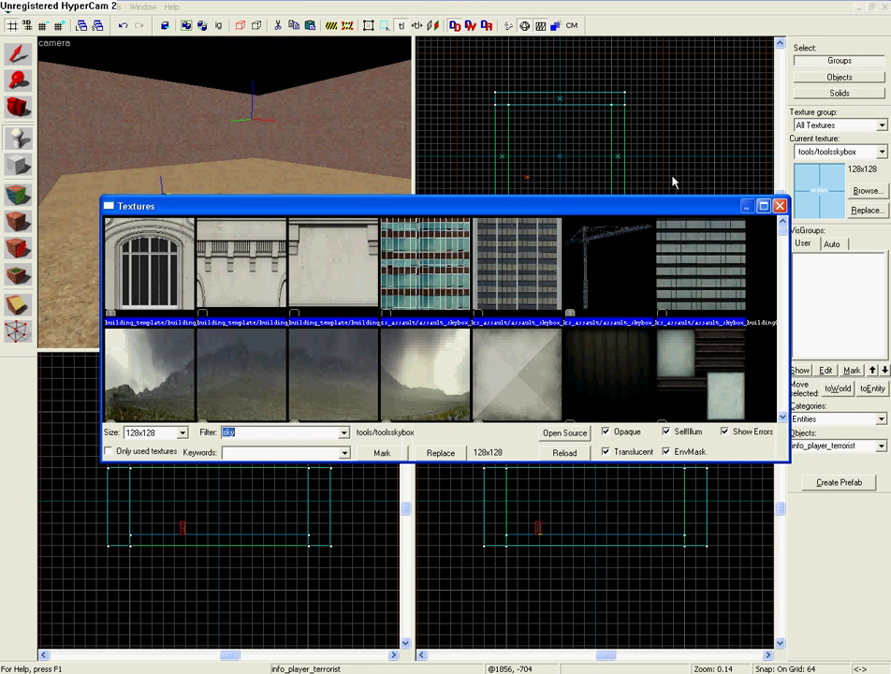
left_click_drag(644, 213, 598, 183)
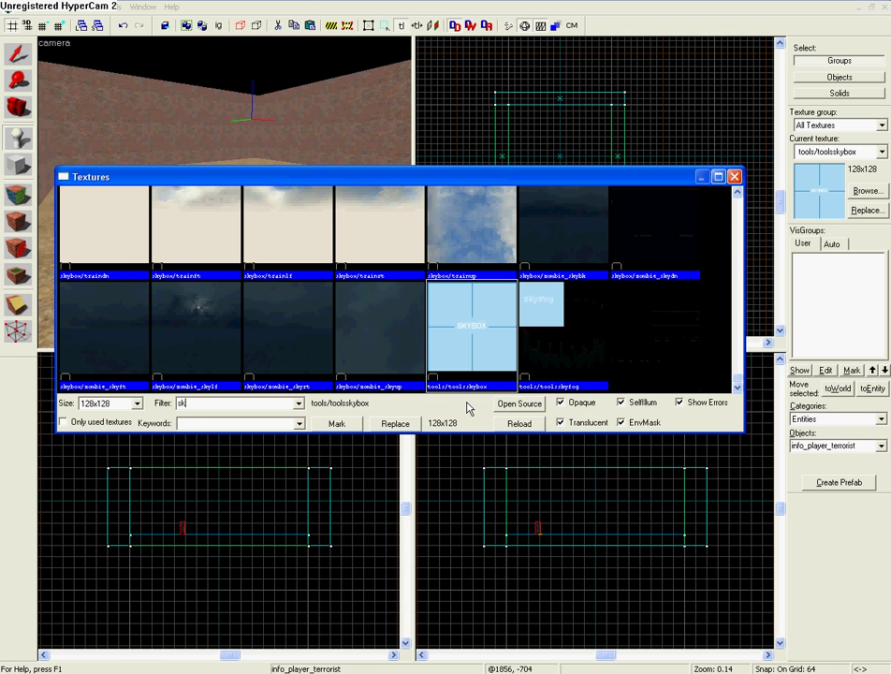
type("tools")
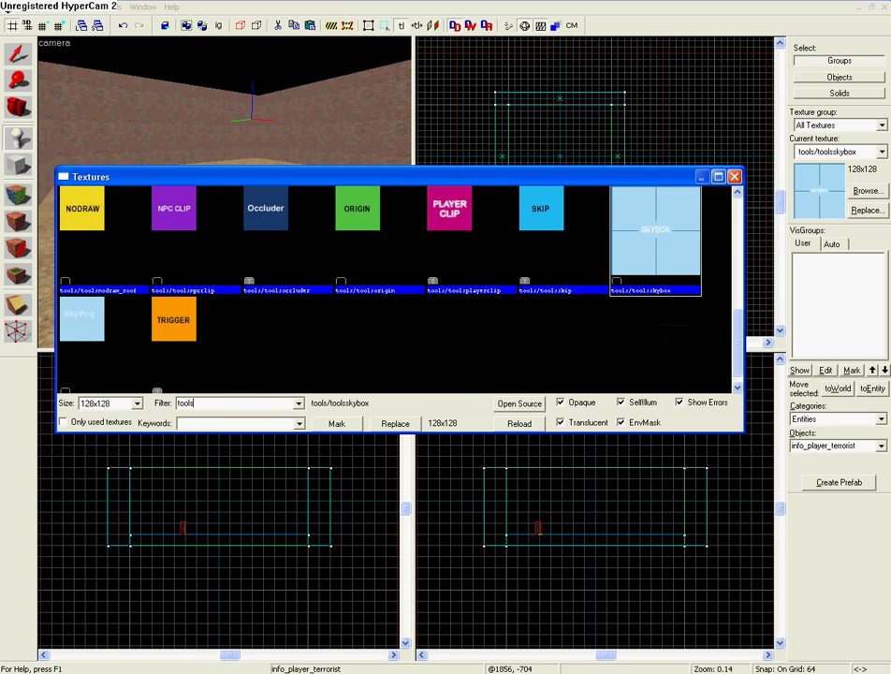
type("sky")
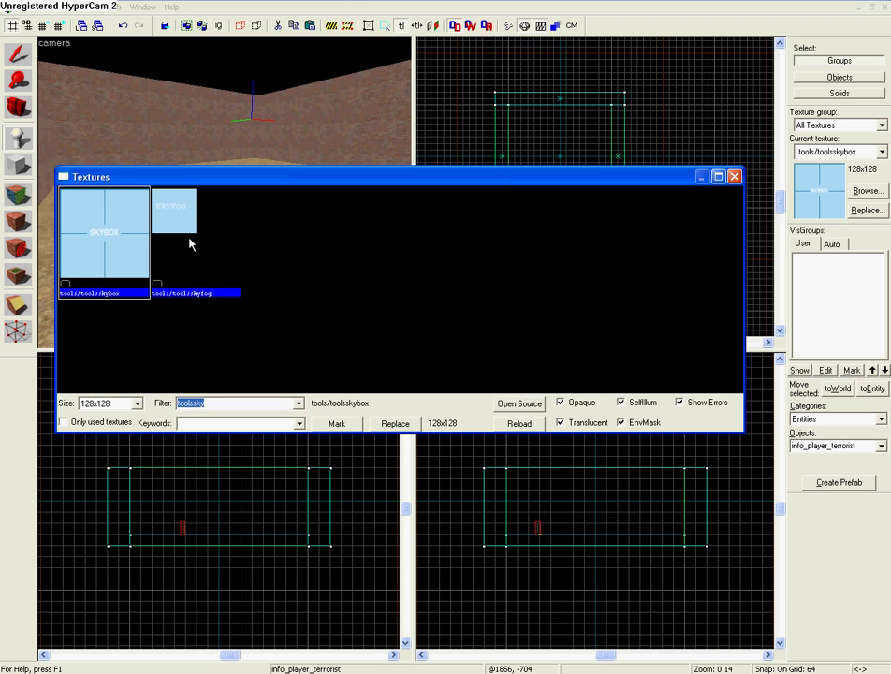
double_click(122, 247)
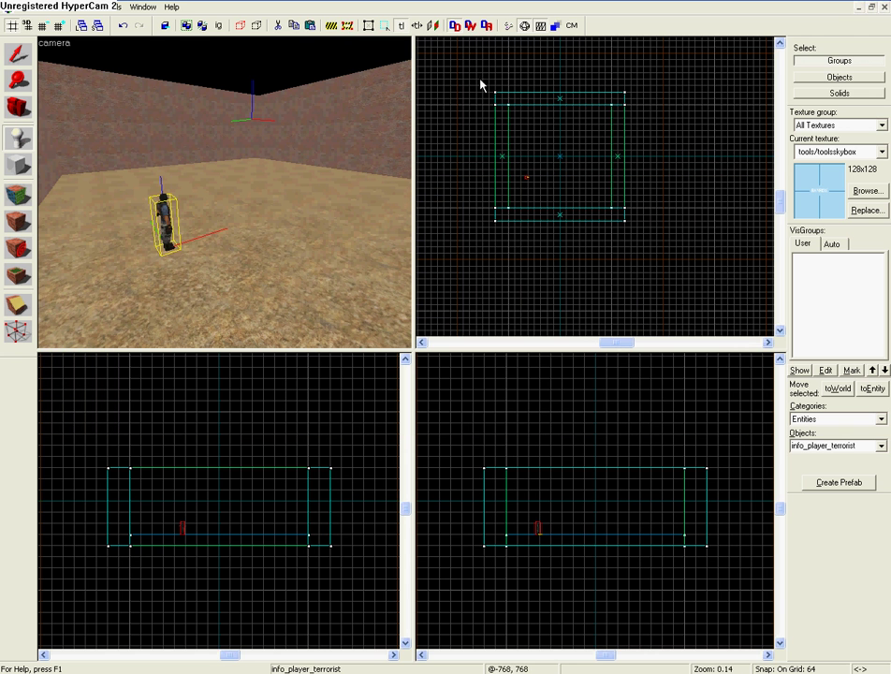
Create a 2048 × 2048 × 2048 block centred on the origin that encloses the entire brick room.
left_click_drag(457, 51, 665, 267)
left_click(18, 166)
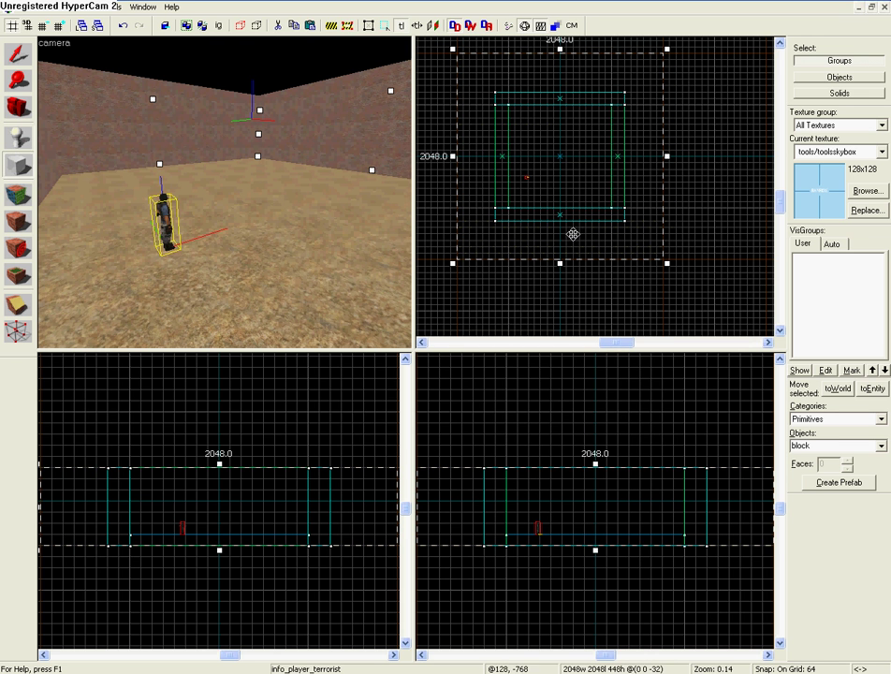
left_click_drag(594, 462, 595, 318)
scroll(630, 541, "down", 2)
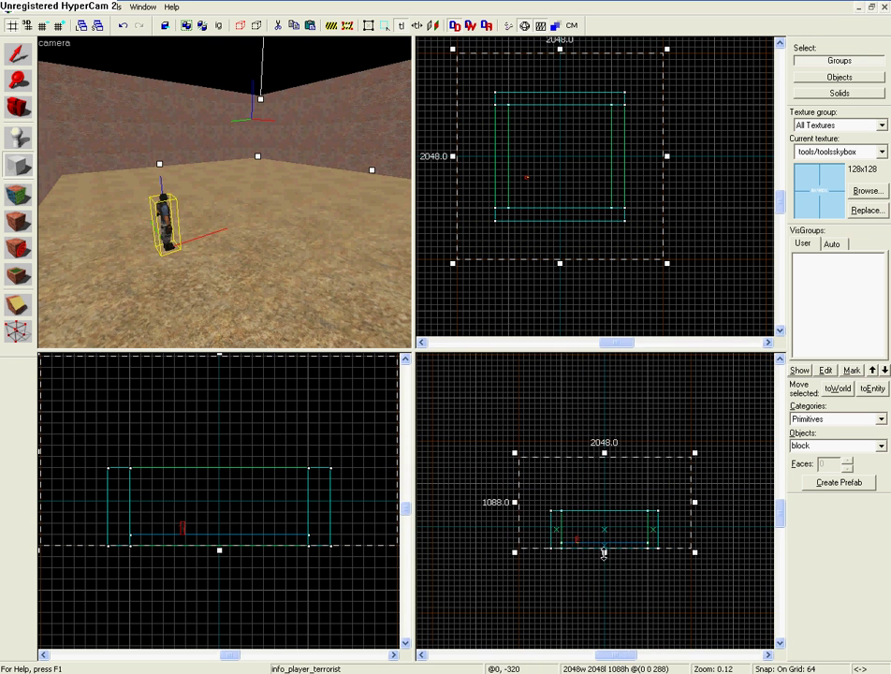
left_click_drag(604, 554, 608, 619)
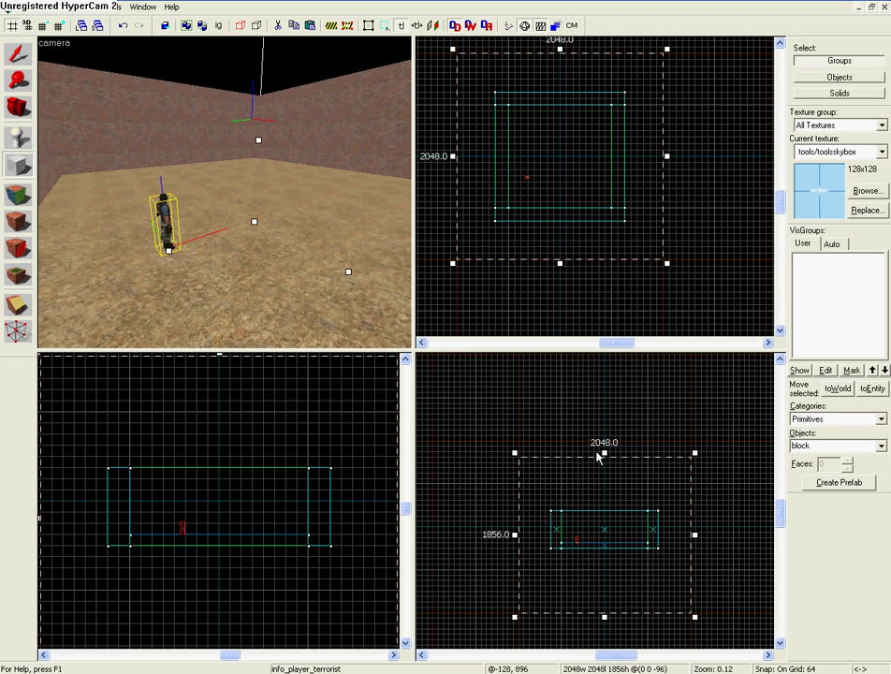
left_click_drag(604, 453, 600, 437)
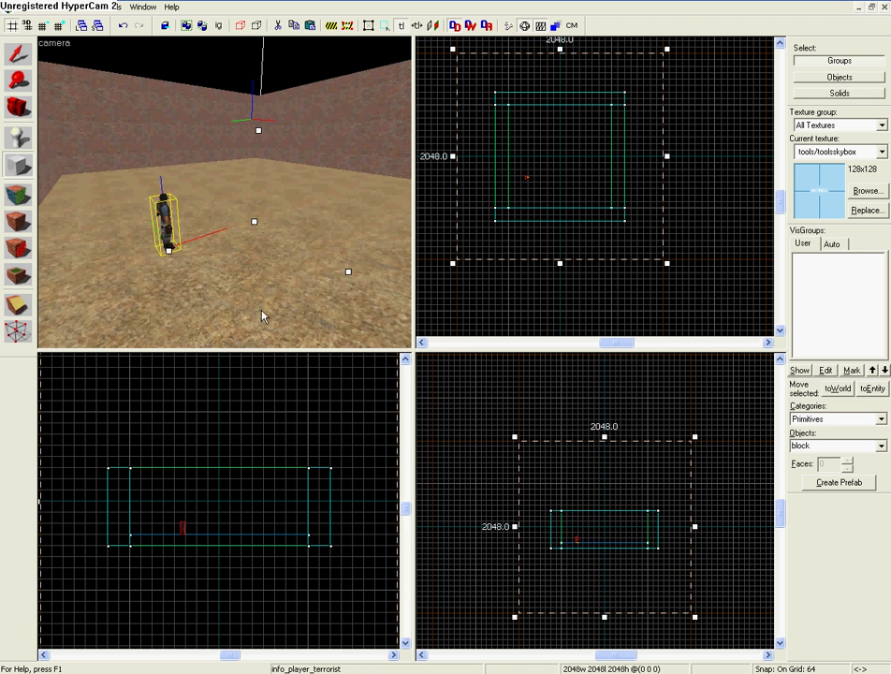
key("Return")
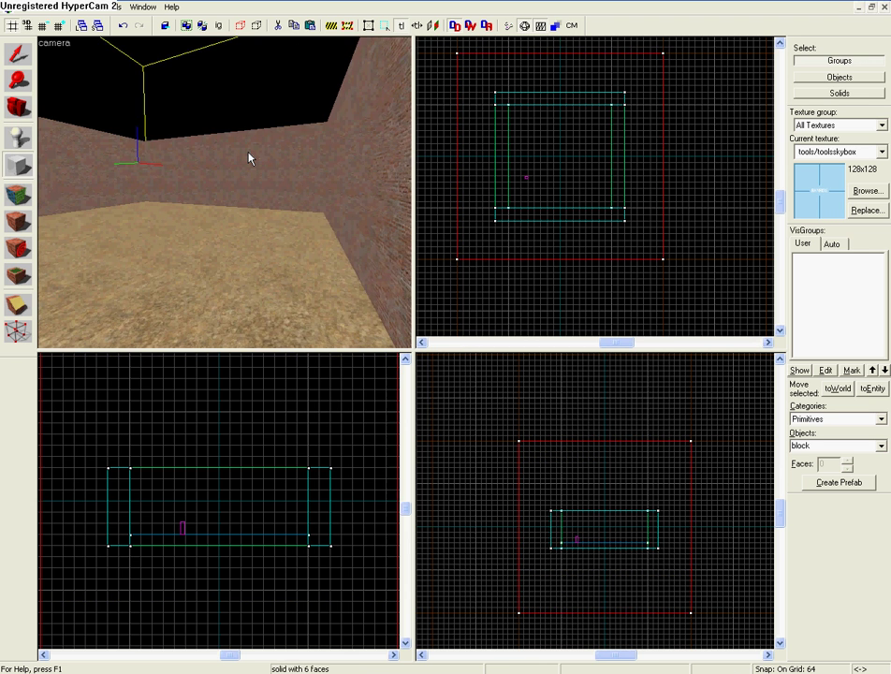
Examine the new skybox block around the brick room from inside and outside in the 3D view.
key("w")
key("s")
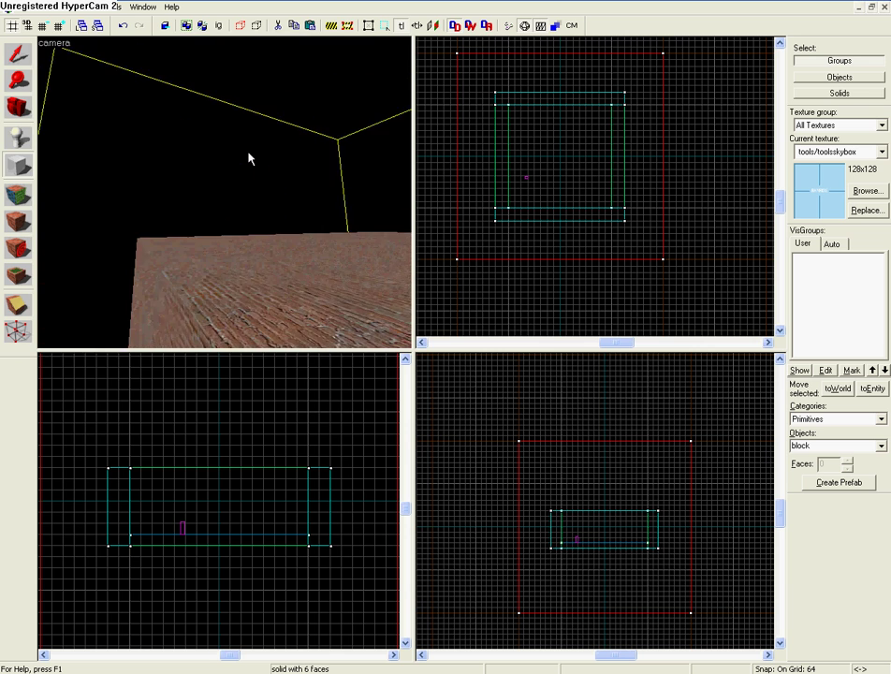
key("s")
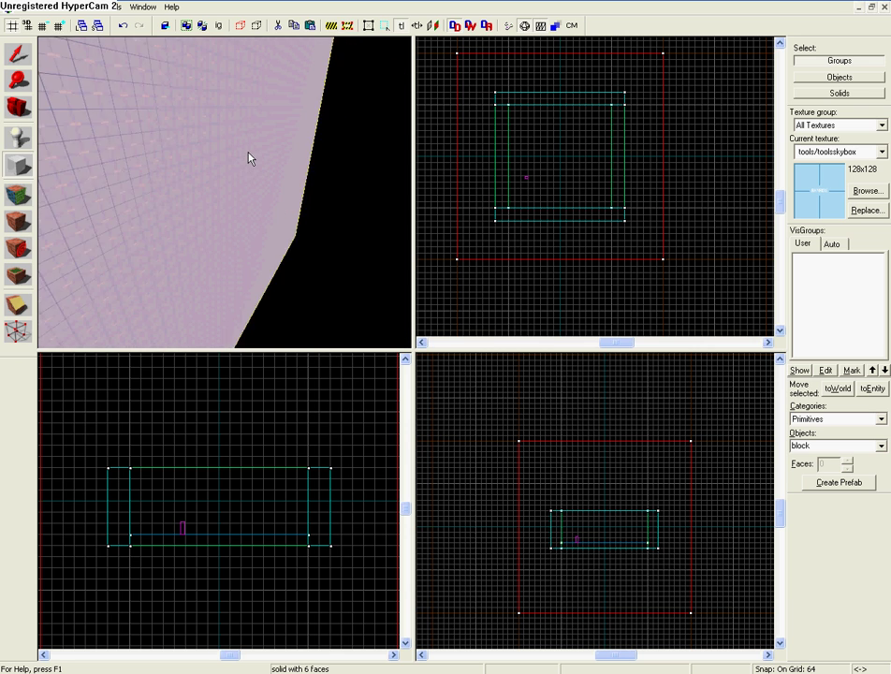
key("w")
key("s")
key("w")
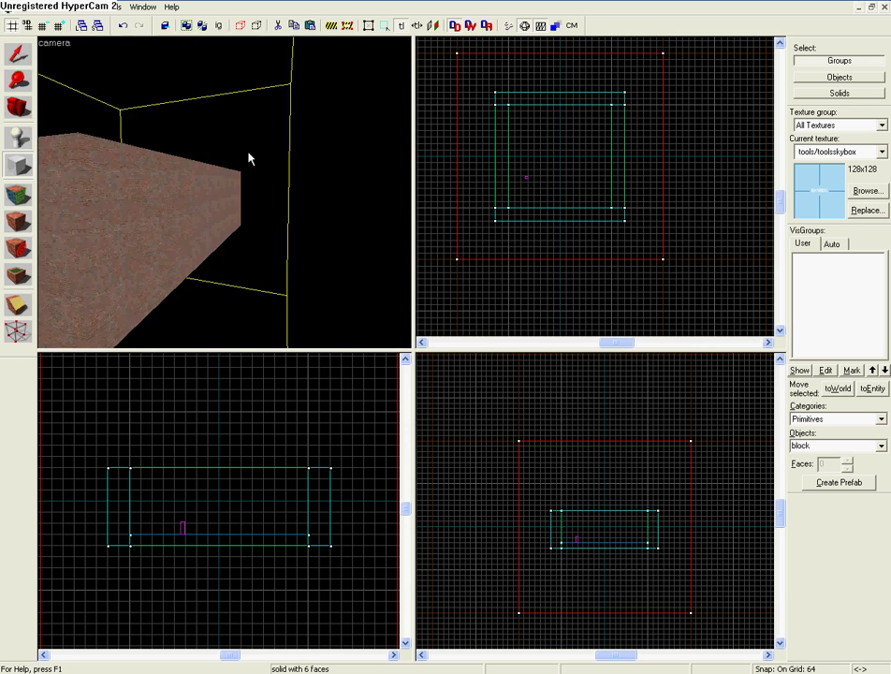
key("w")
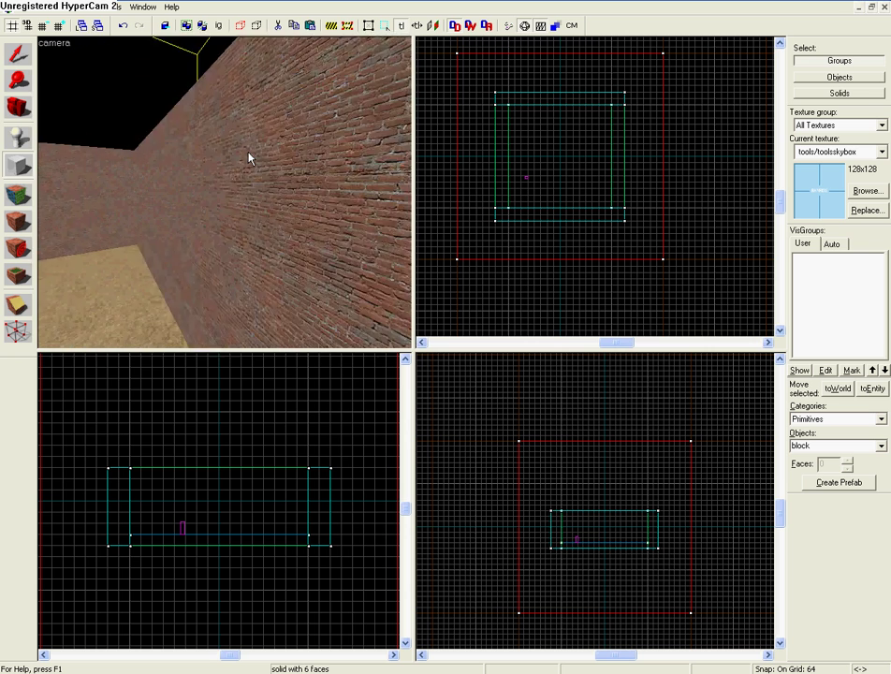
key("w")
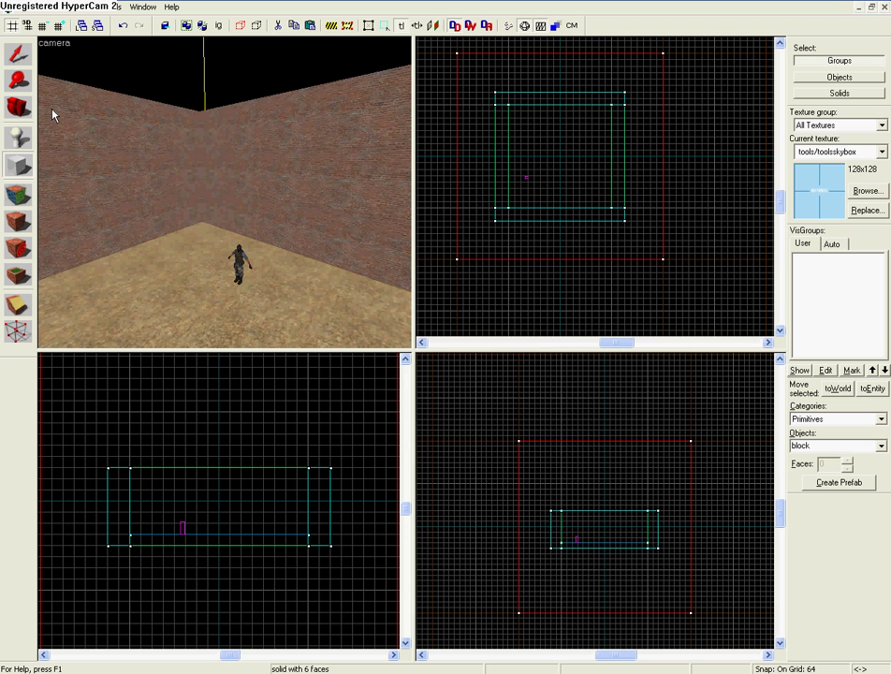
Hollow the enclosing skybox block outward with a negative wall thickness and check the resulting shell in the 3D view.
key("ctrl+h")
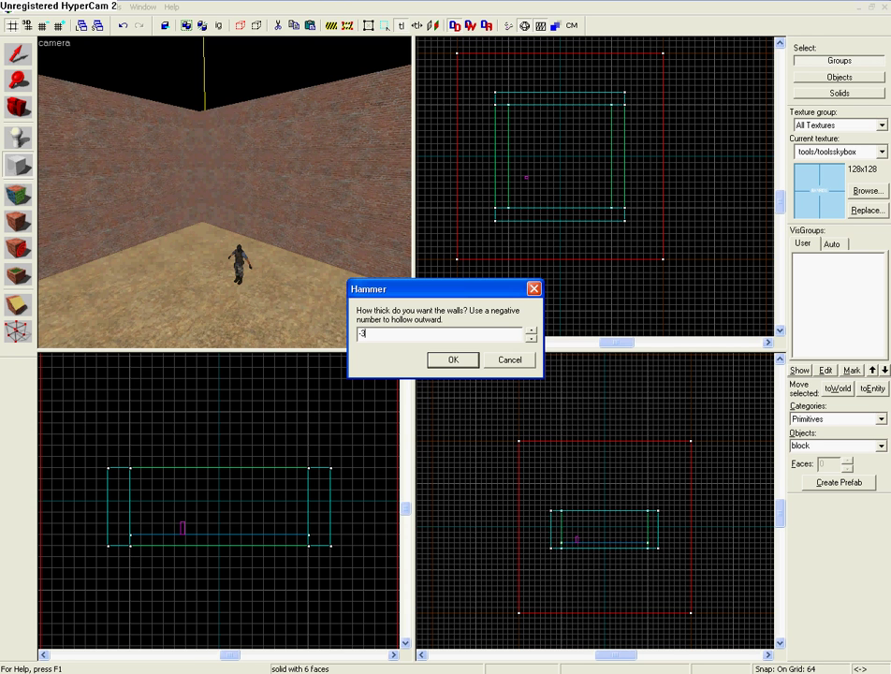
key("Return")
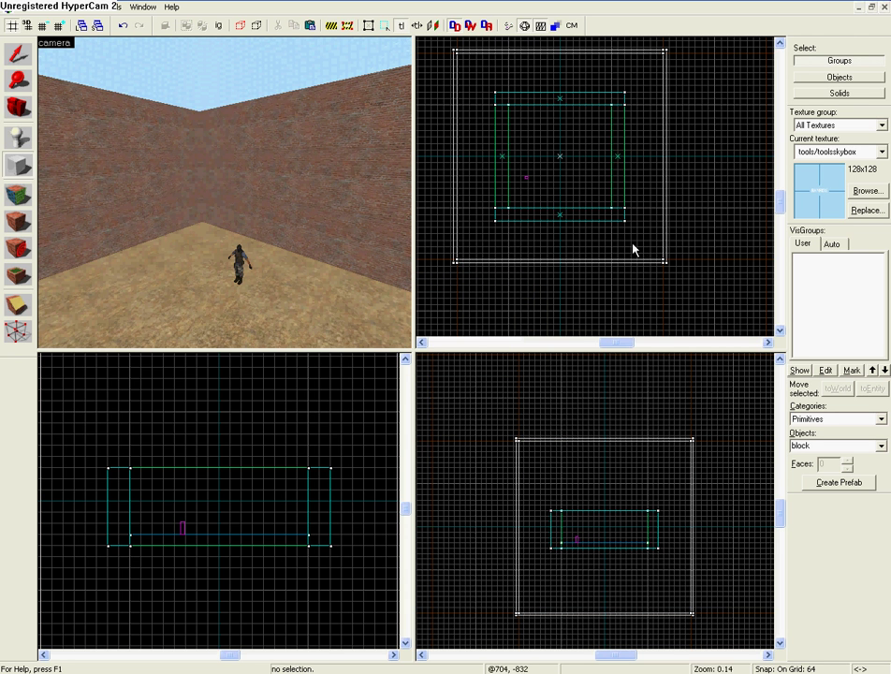
key("z")
key("w")
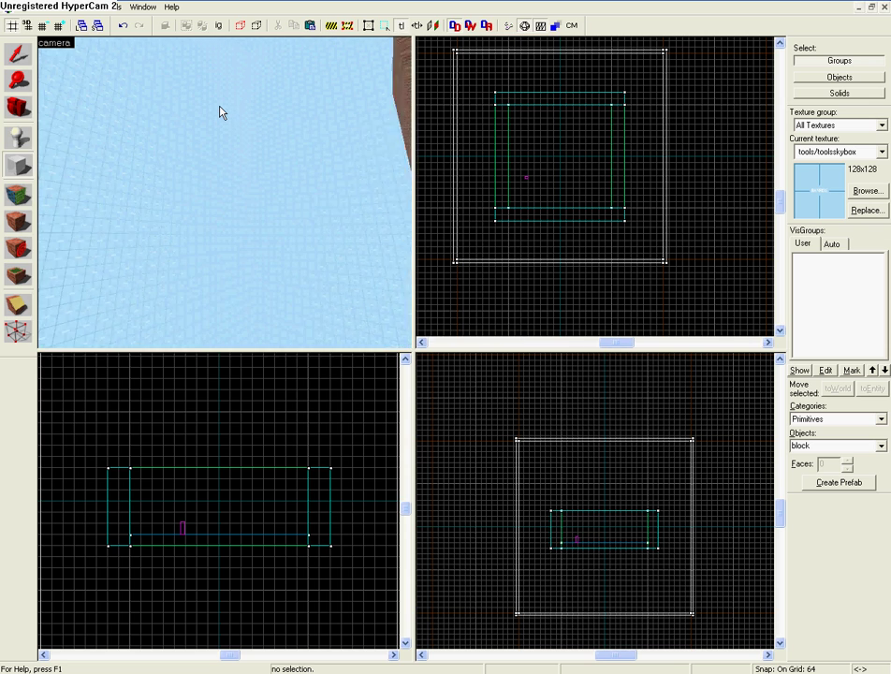
key("s")
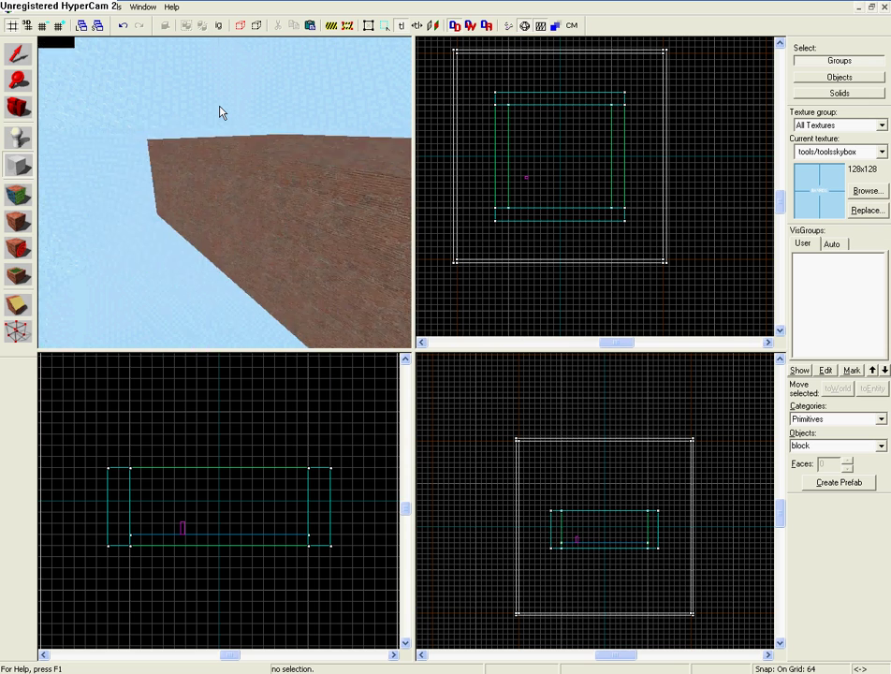
key("s")
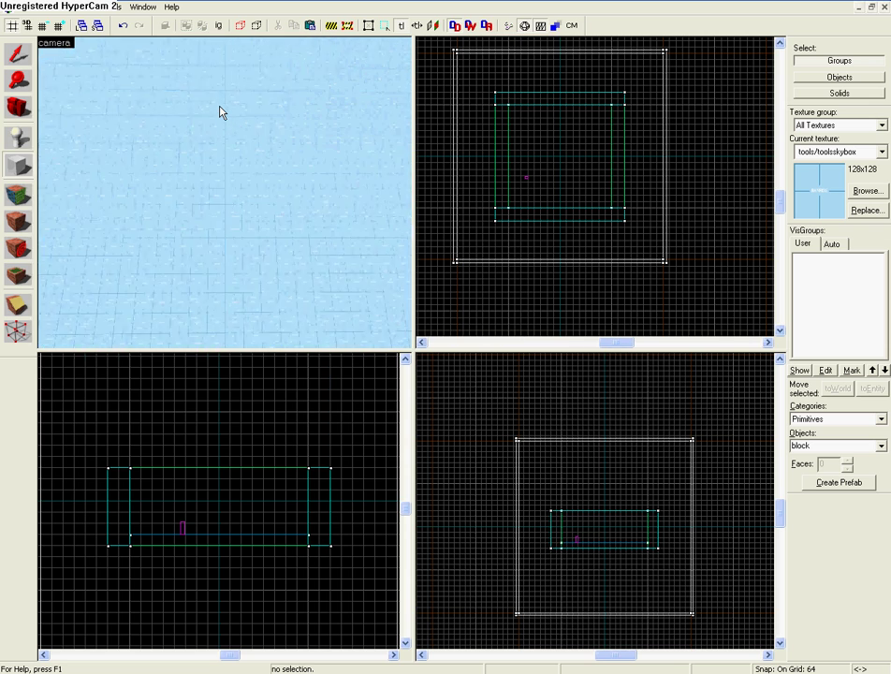
Delete the brick room's south wall so that side opens directly onto the surrounding skybox.
key("w")
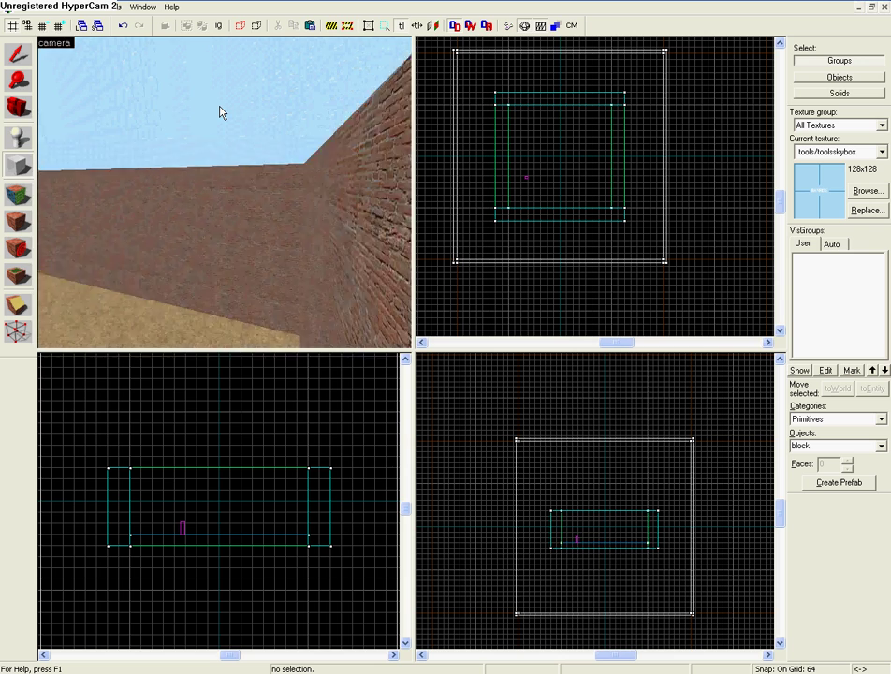
key("s")
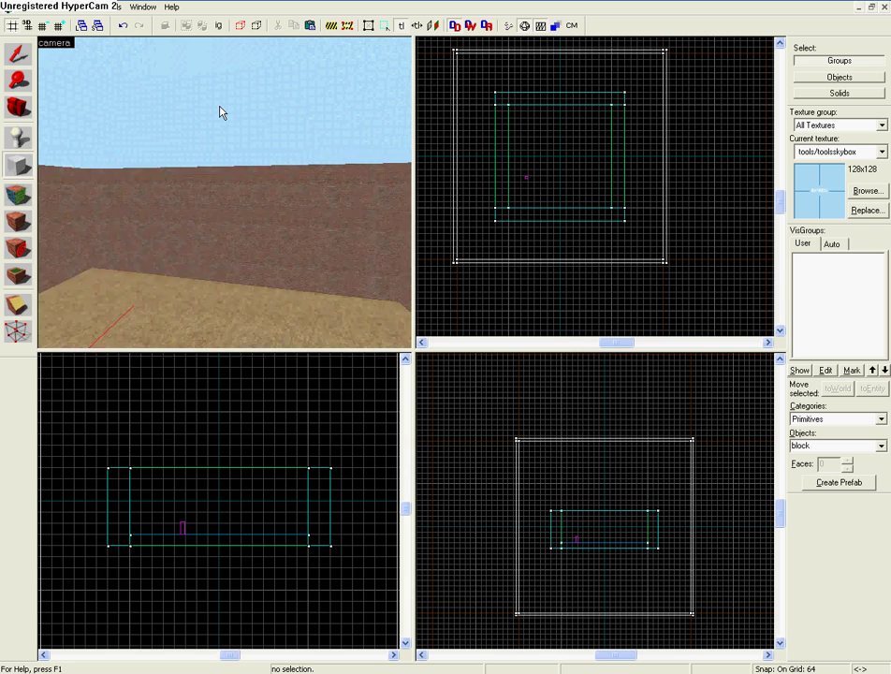
left_click_drag(221, 113, 221, 112)
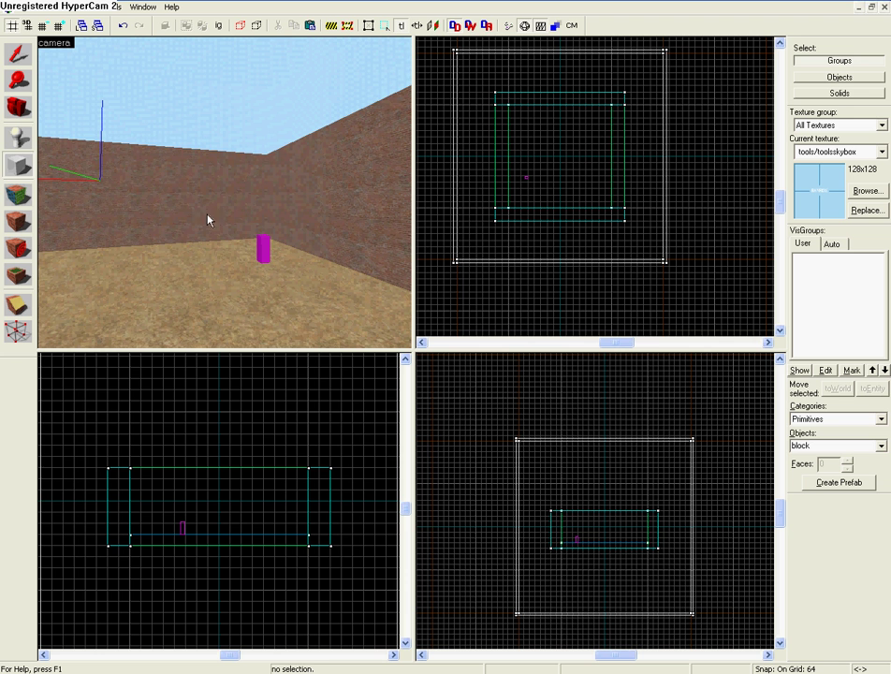
left_click(18, 54)
left_click(120, 161)
key("Delete")
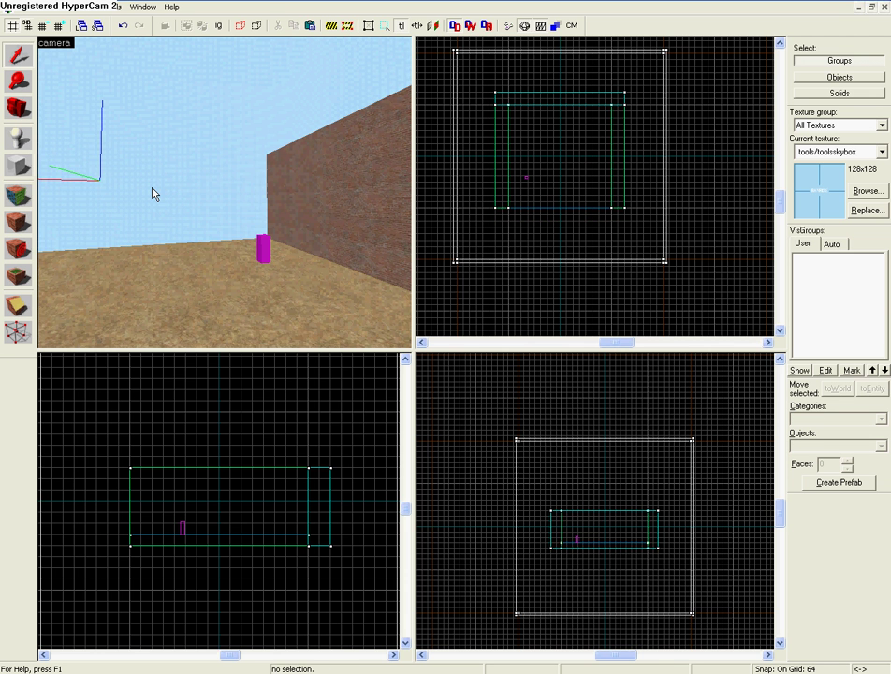
Duplicate the hollow skybox shell beside the original and shrink the copy to 1280 wide by 1152 long.
left_click_drag(152, 187, 152, 187)
scroll(565, 212, "down", 4)
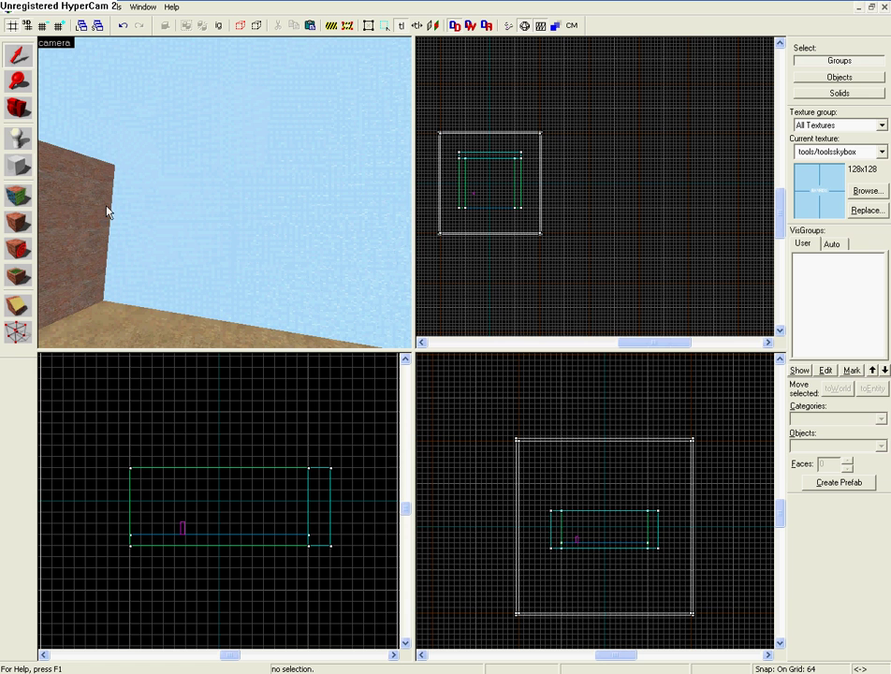
left_click(19, 61)
left_click(270, 190)
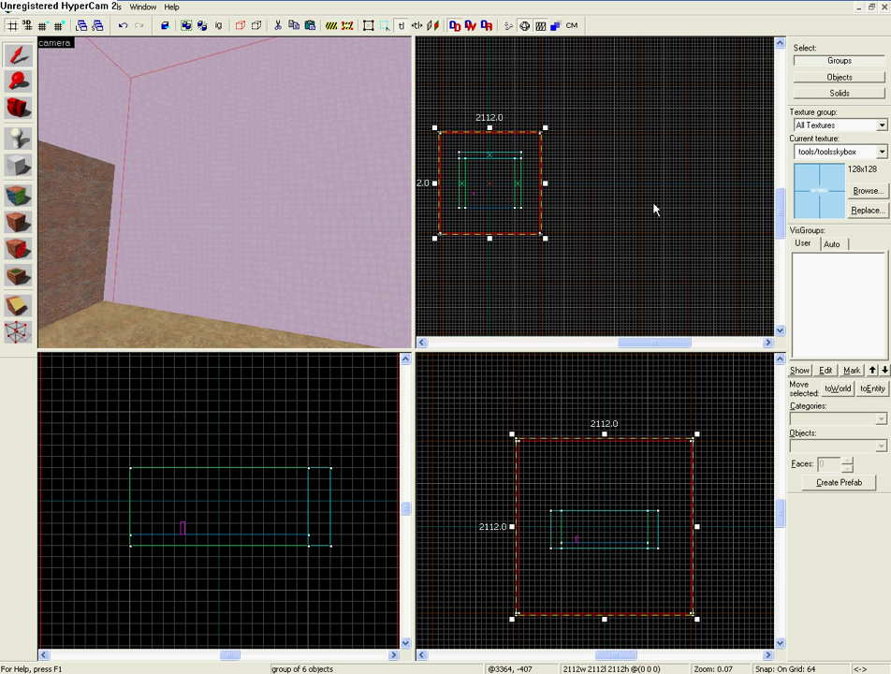
key("ctrl+v")
left_click_drag(653, 200, 628, 185)
left_click_drag(684, 240, 626, 190)
Reduce the copied skybox's height to 1088 from both its underside and its top.
scroll(374, 154, "up", 12)
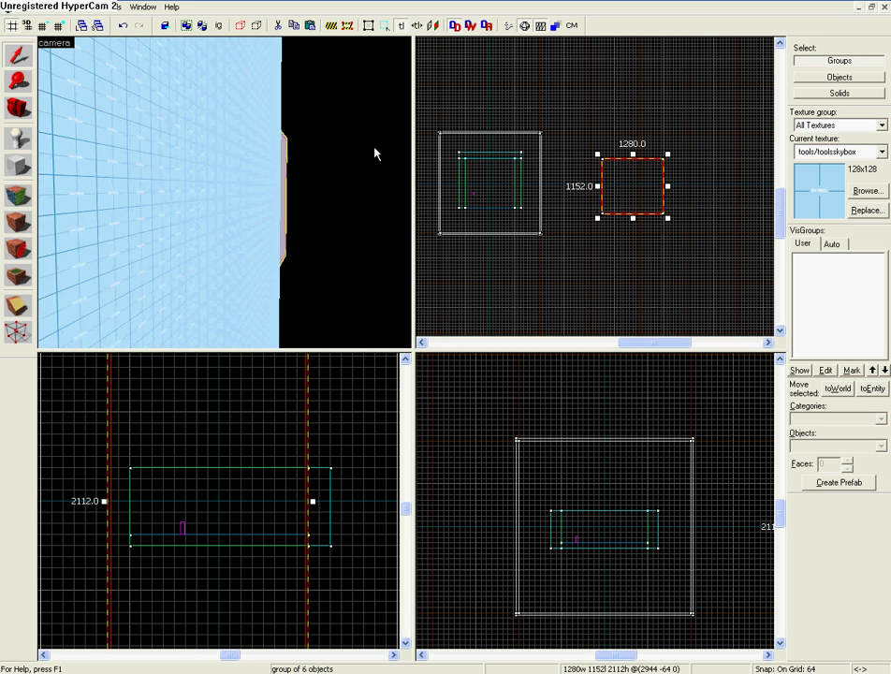
key("w")
scroll(375, 148, "up", 8)
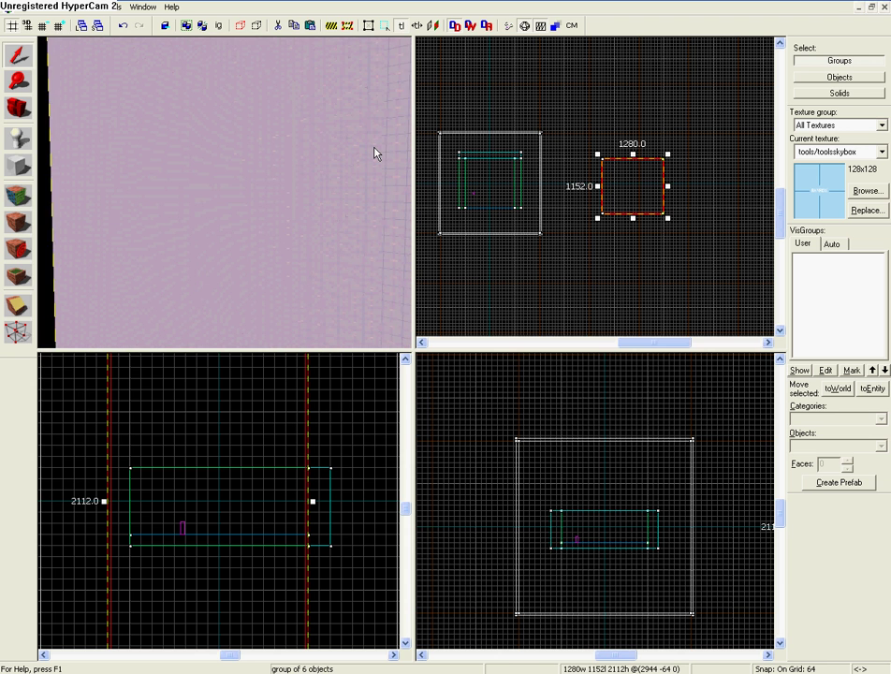
scroll(553, 506, "down", 6)
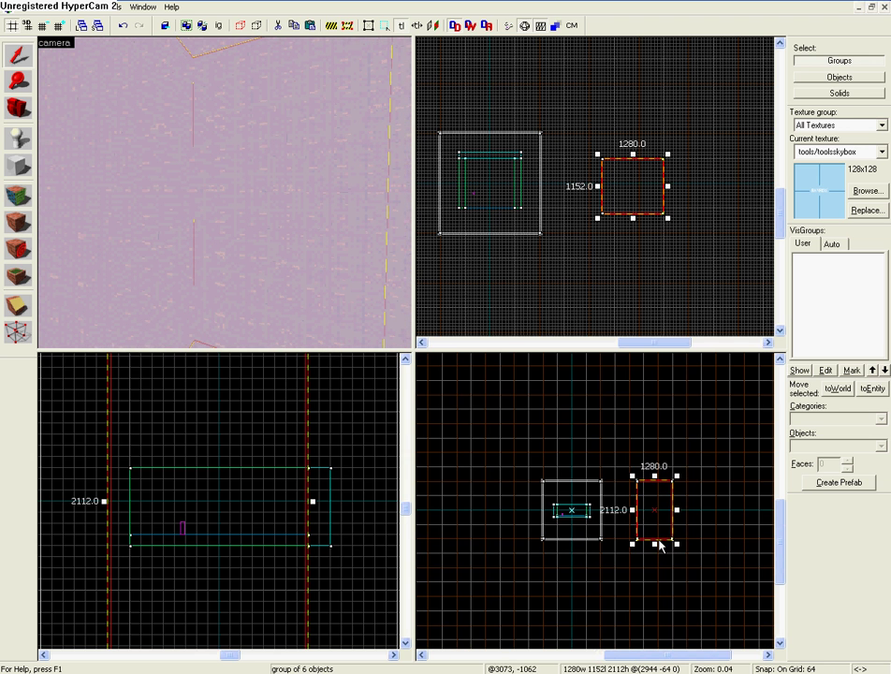
left_click_drag(653, 543, 653, 529)
left_click_drag(652, 477, 652, 489)
Place an info_player_terrorist point entity on the floor inside the smaller skybox.
key("z")
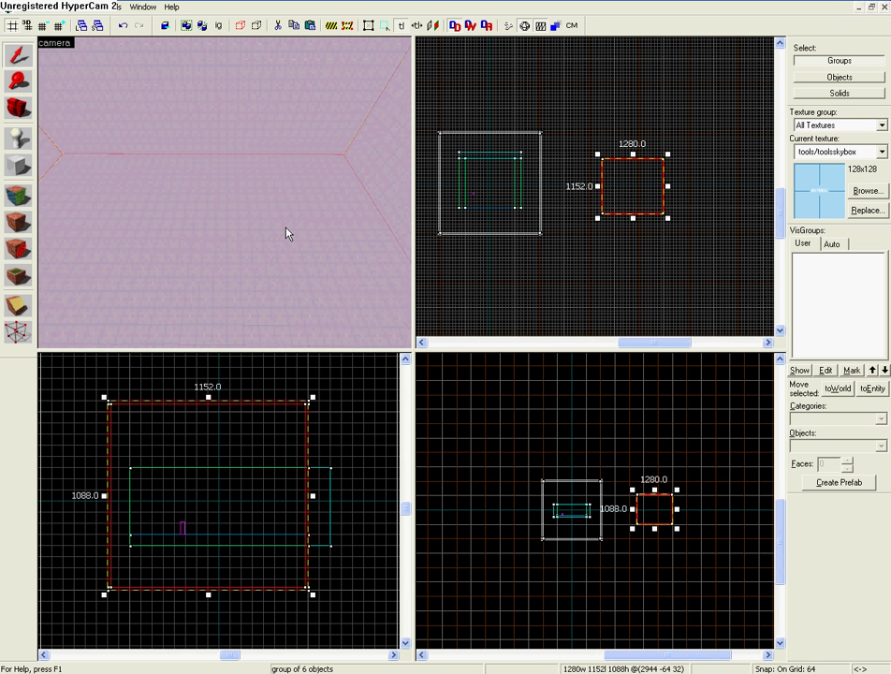
key("Up")
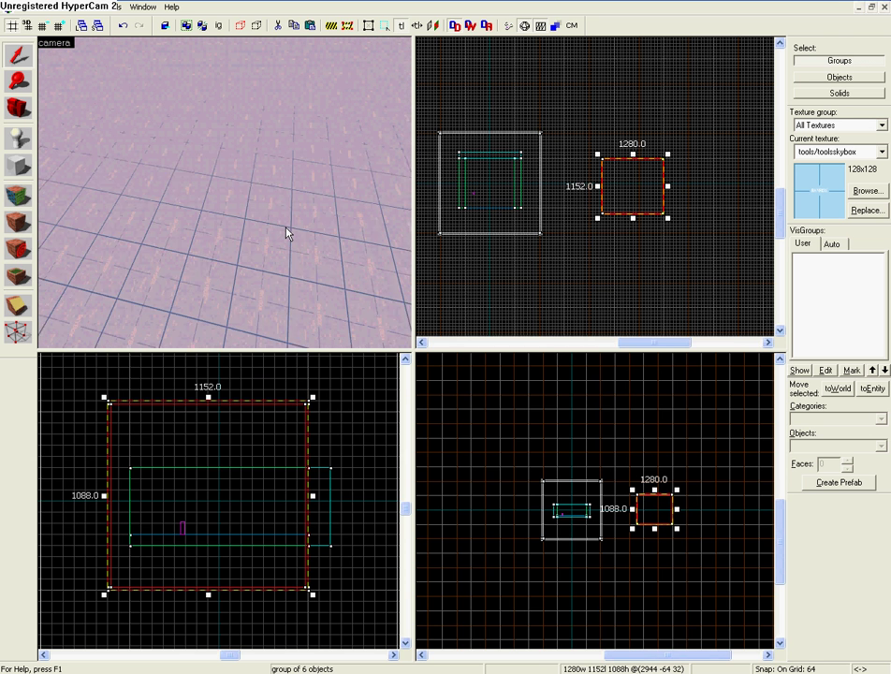
key("shift+e")
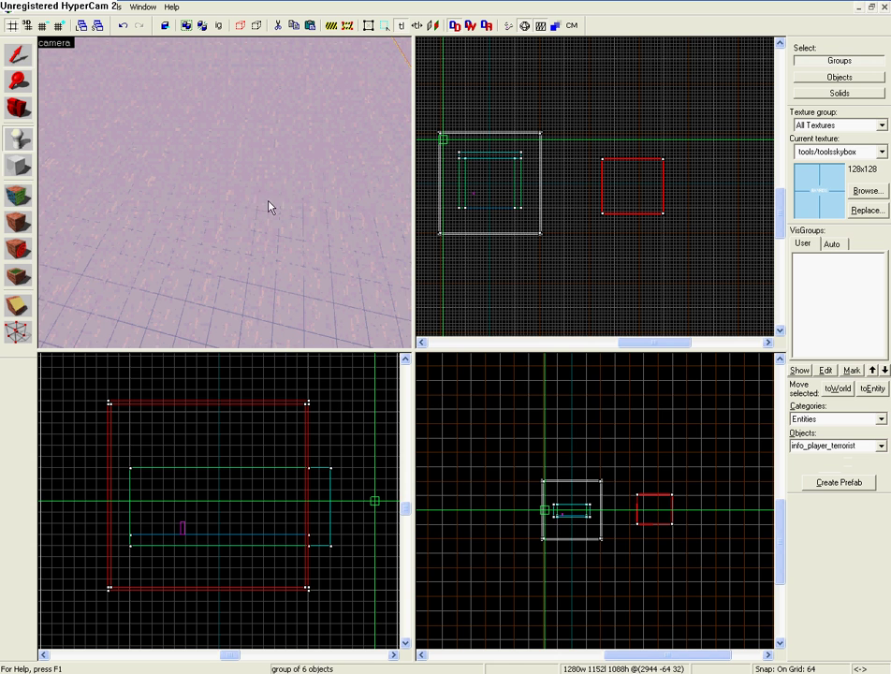
left_click(219, 216)
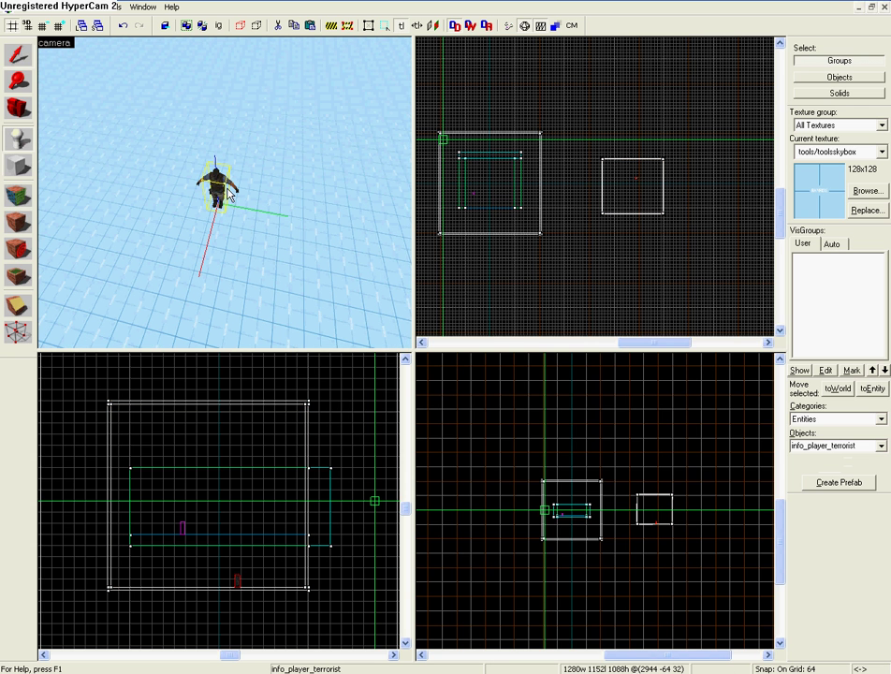
Open the placed entity's properties and set its class to sky_camera.
left_click(20, 58)
double_click(210, 182)
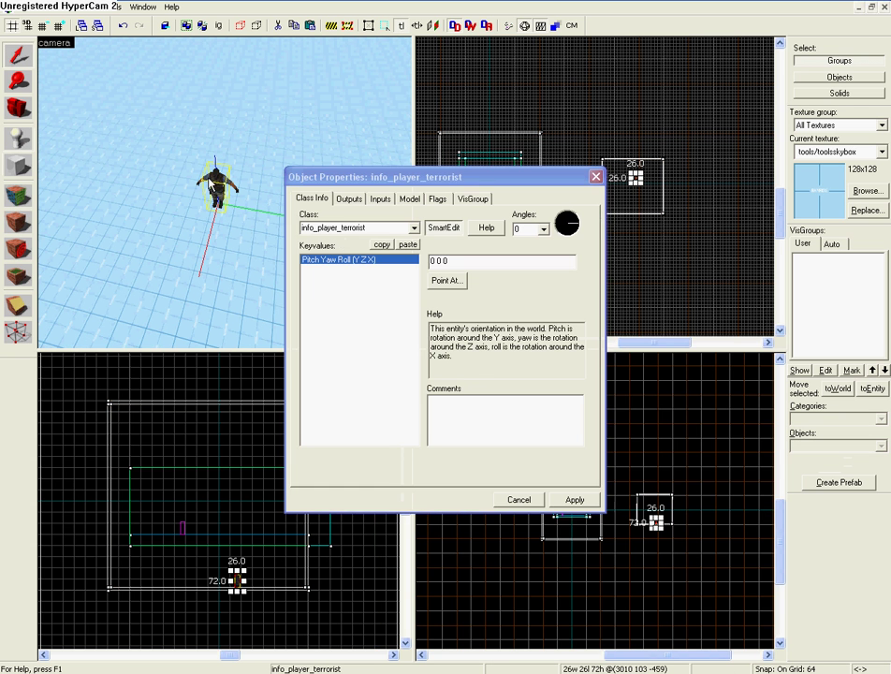
double_click(350, 231)
type("sky_camera")
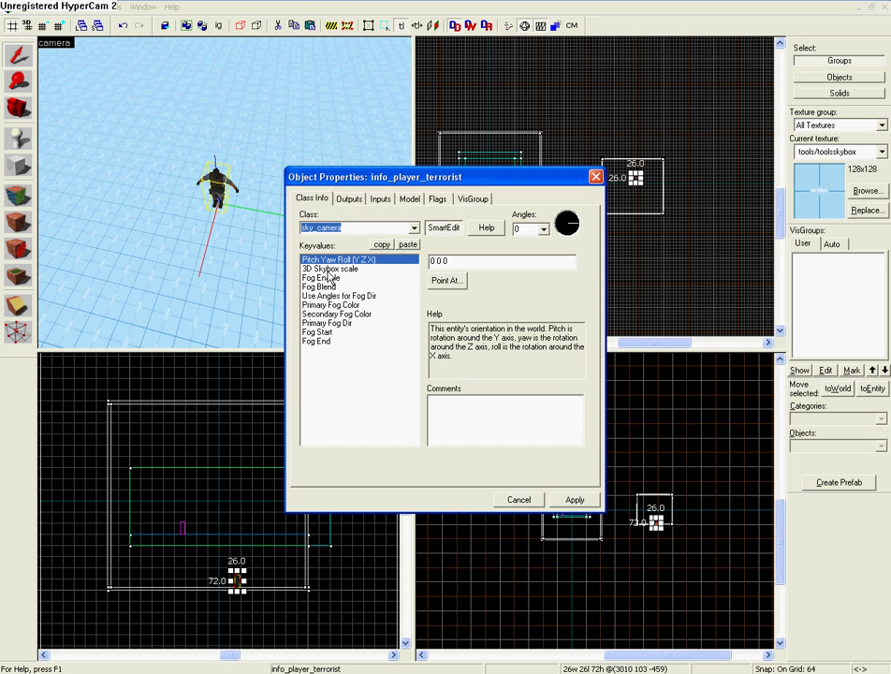
Review the fog and 3D Skybox scale keyvalues of the sky_camera and apply the class change.
left_click(321, 278)
left_click(321, 286)
left_click(328, 313)
left_click(323, 323)
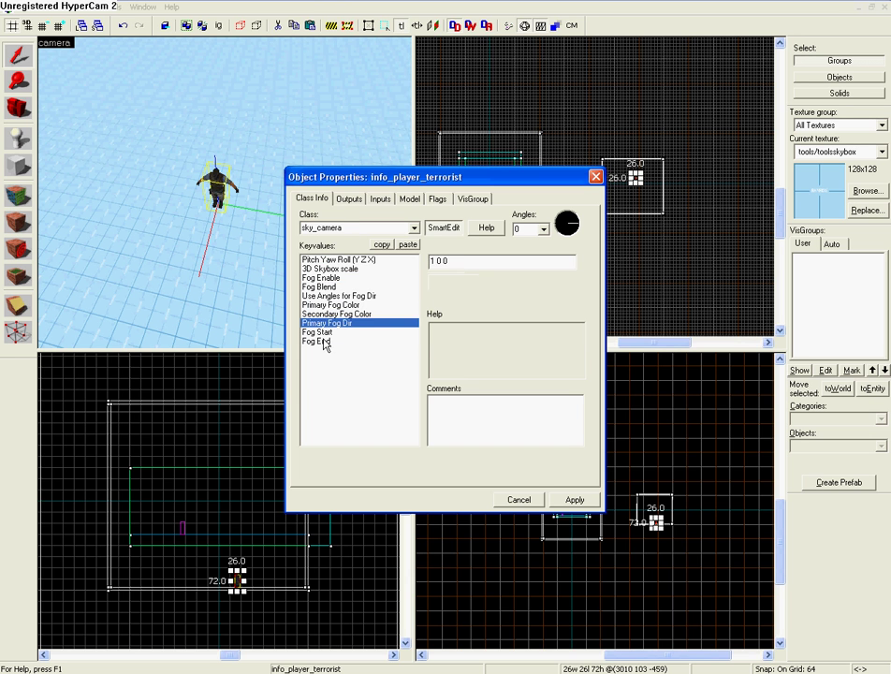
left_click(323, 341)
left_click(323, 323)
left_click(325, 313)
left_click(325, 296)
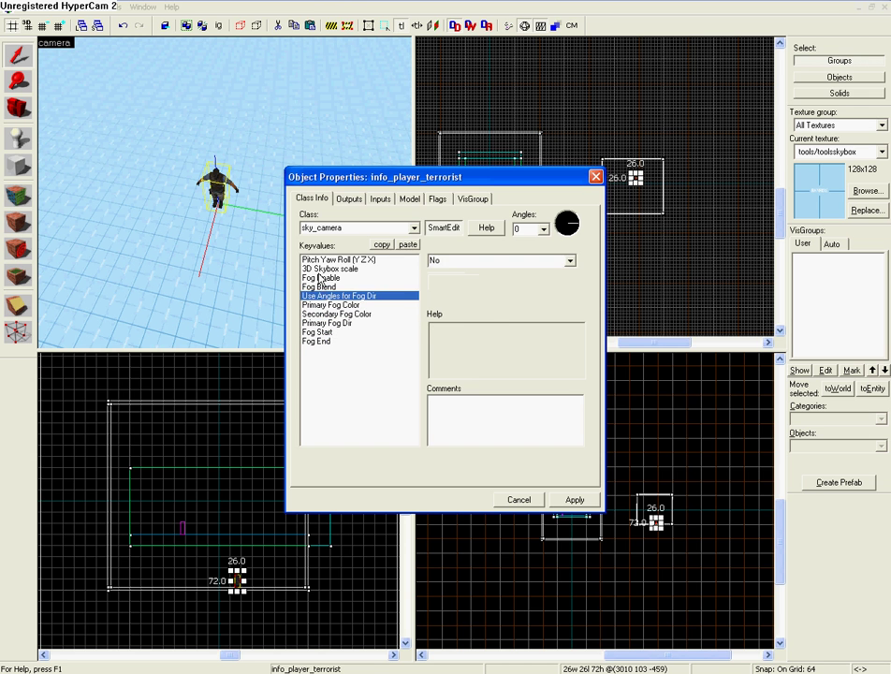
left_click(323, 269)
left_click(408, 199)
left_click(312, 201)
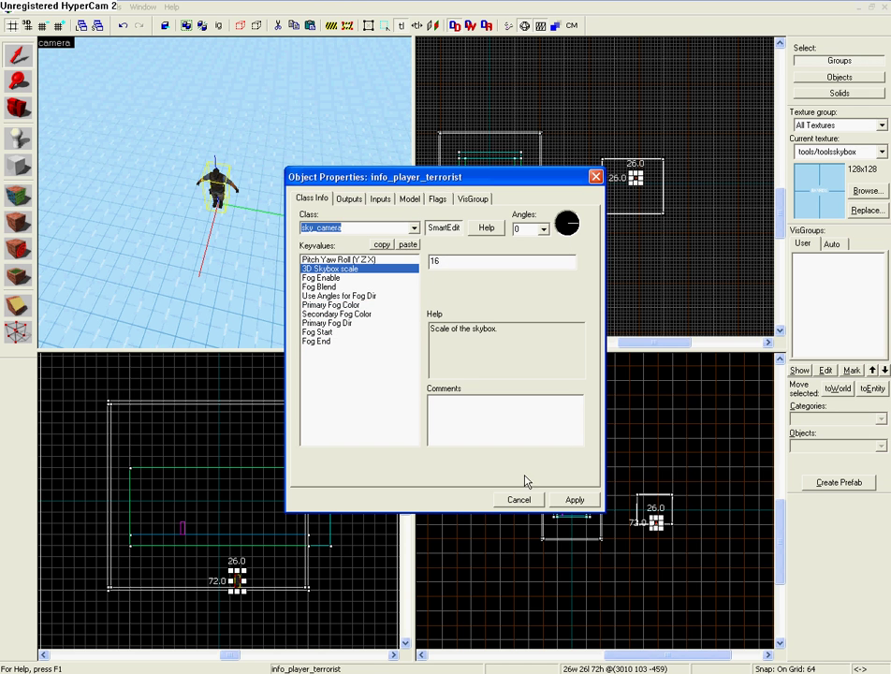
left_click(574, 499)
left_click(520, 499)
Examine the sky_camera entity on the small skybox floor from several distances and angles.
scroll(285, 223, "up", 5)
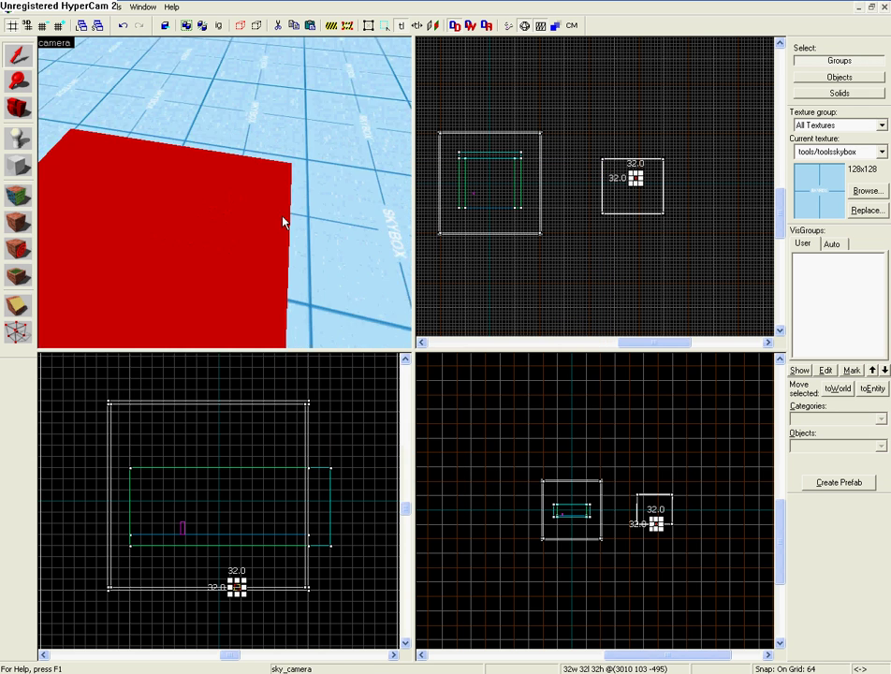
key("s")
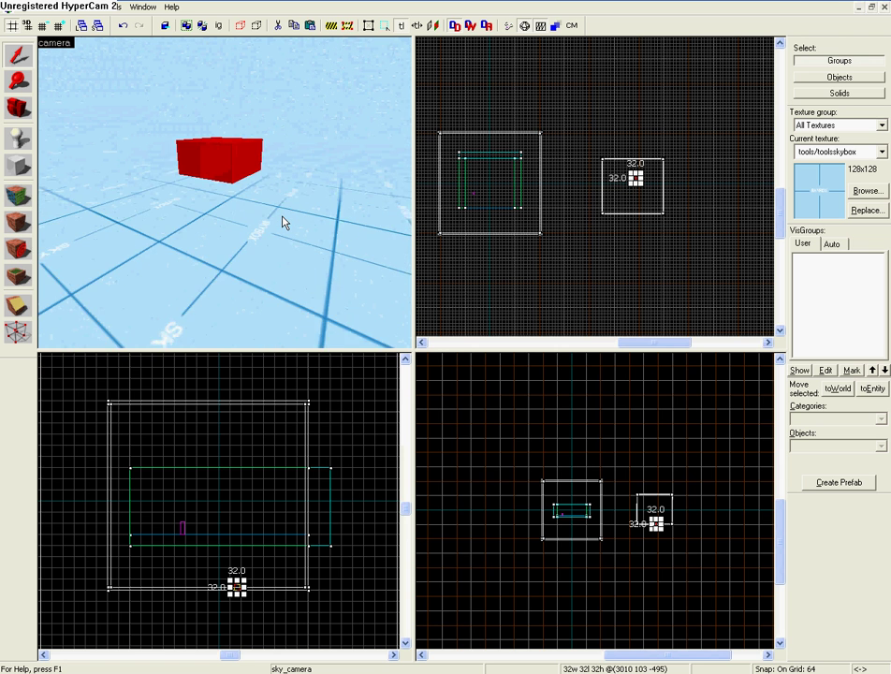
key("w")
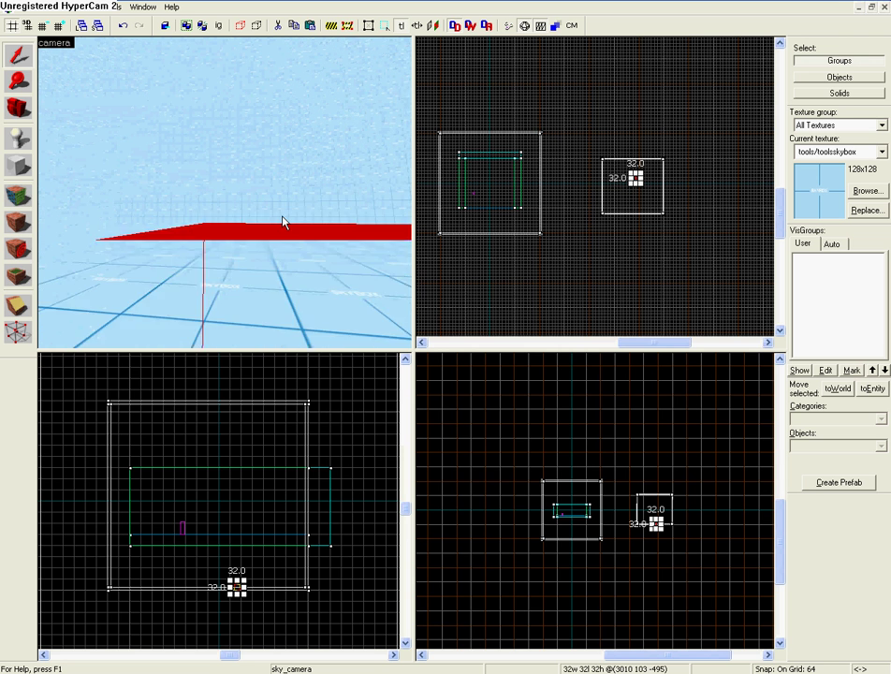
key("s")
key("s")
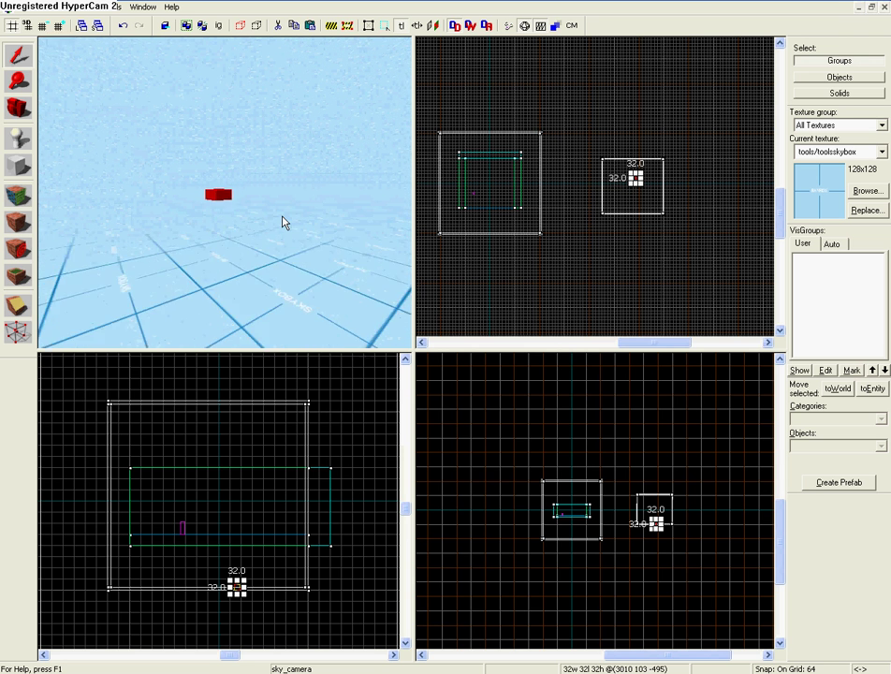
key("w")
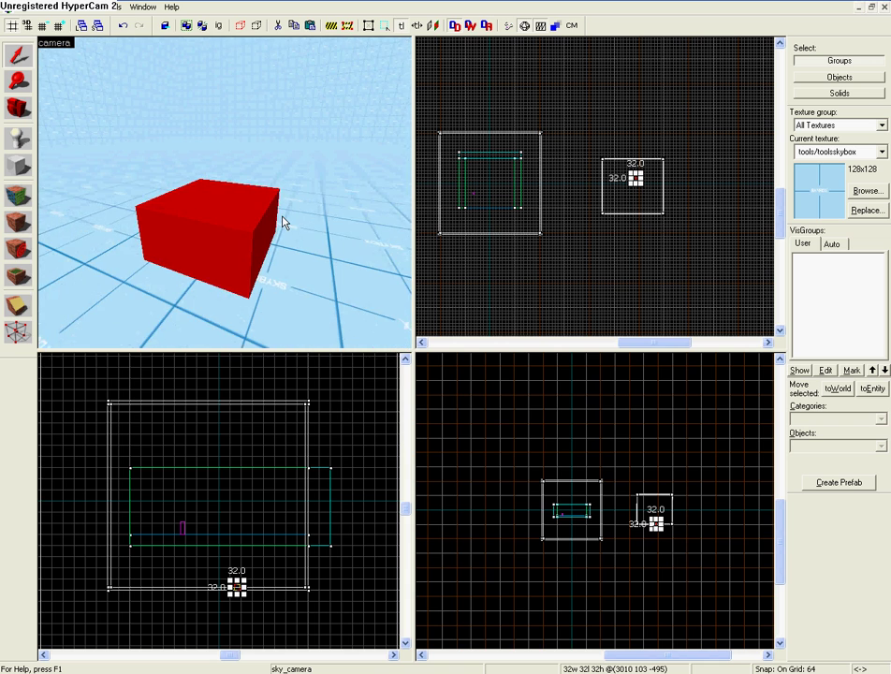
key("w")
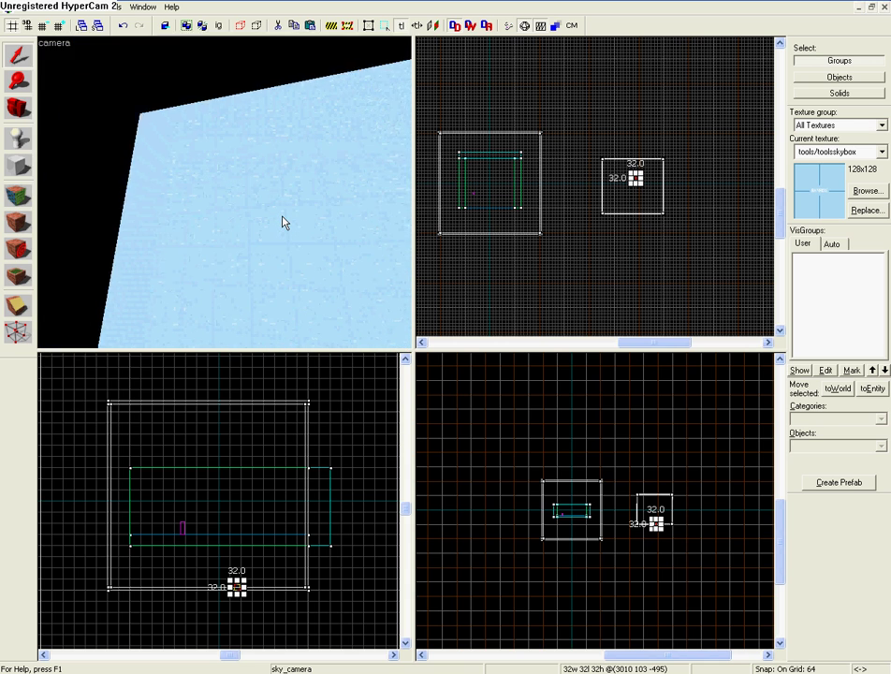
Clear the selection and inspect the brick room's open side within the large skybox.
key("w")
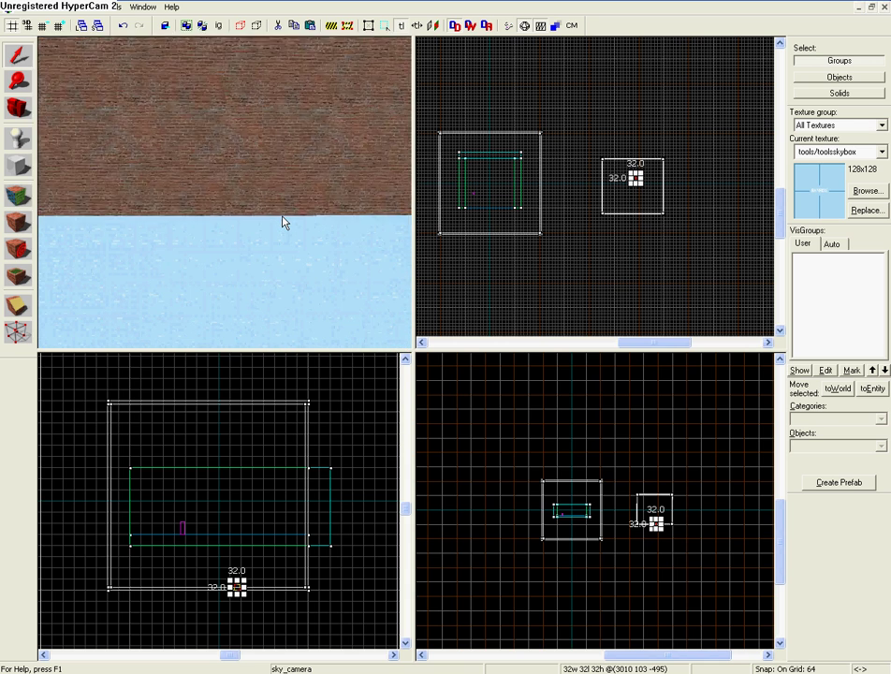
key("w")
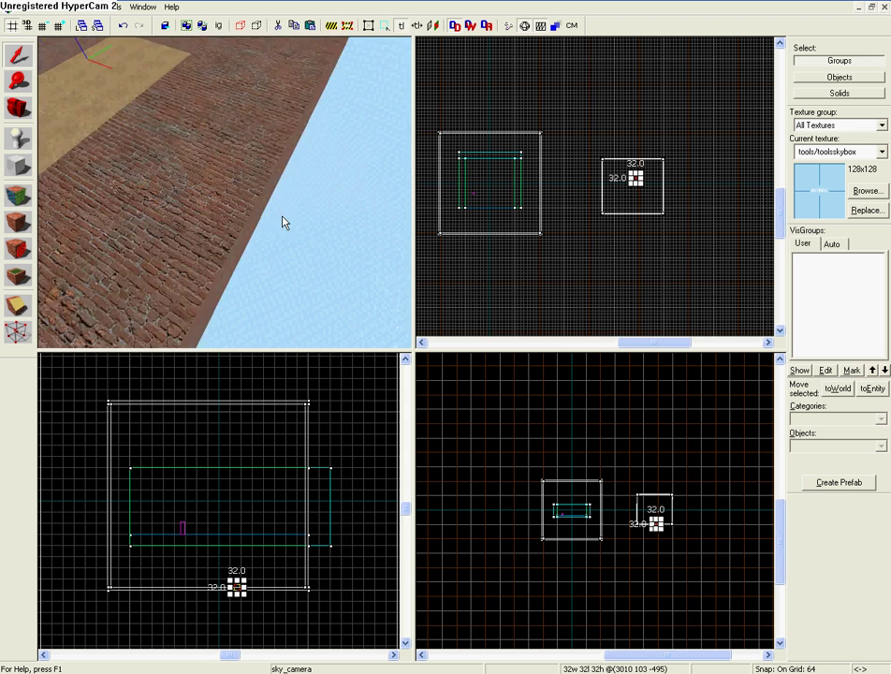
key("w")
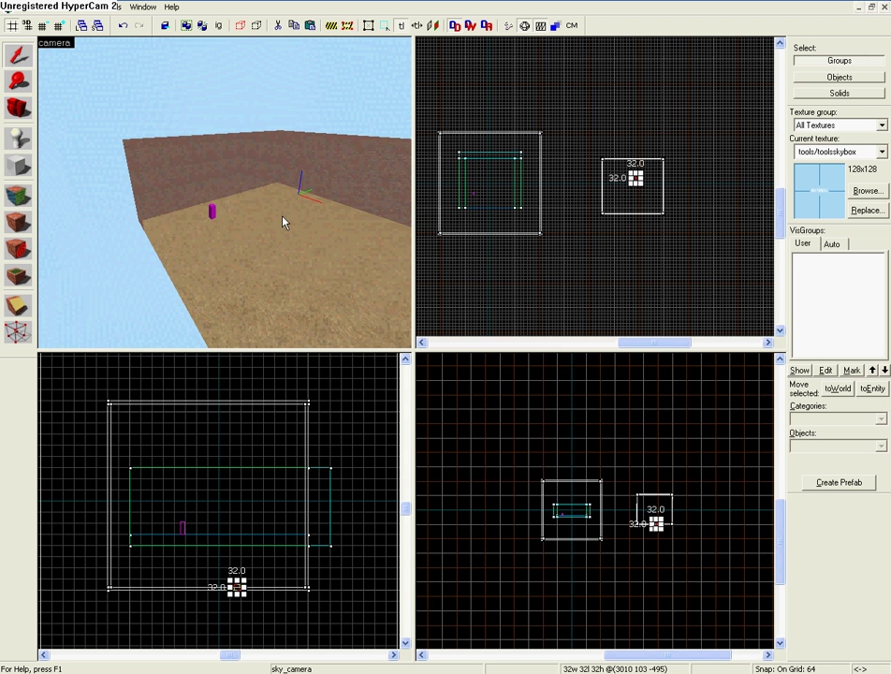
key("d")
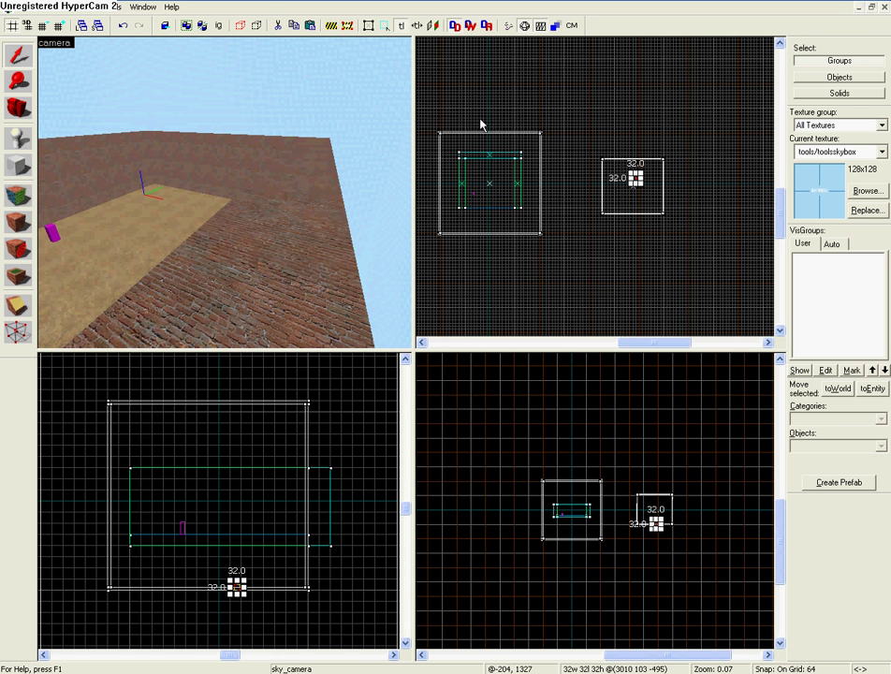
left_click_drag(479, 109, 527, 132)
left_click(539, 147)
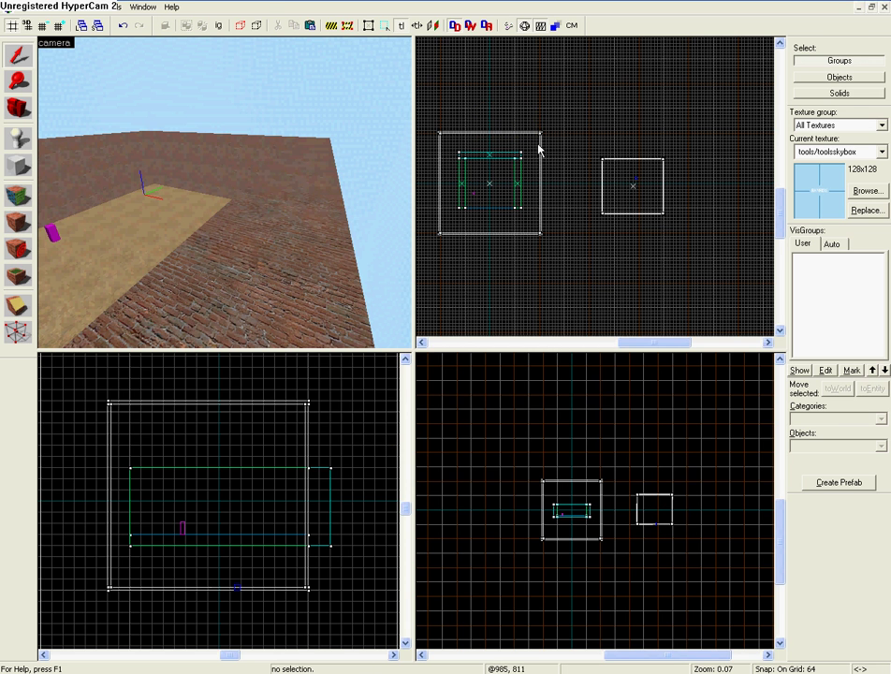
scroll(318, 175, "up", 3)
scroll(533, 155, "up", 12)
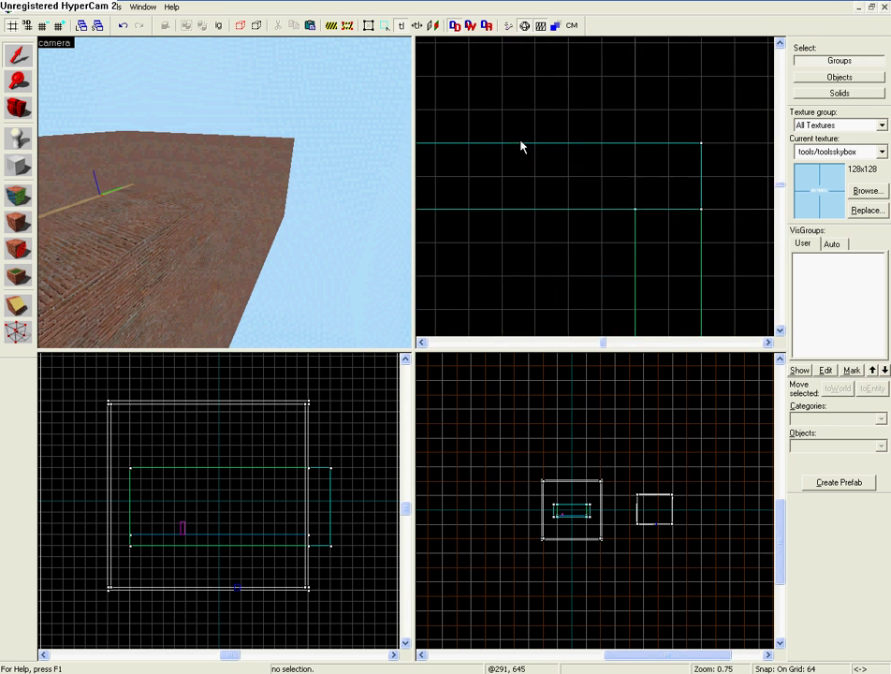
scroll(523, 145, "down", 10)
scroll(514, 153, "down", 2)
scroll(250, 164, "down", 2)
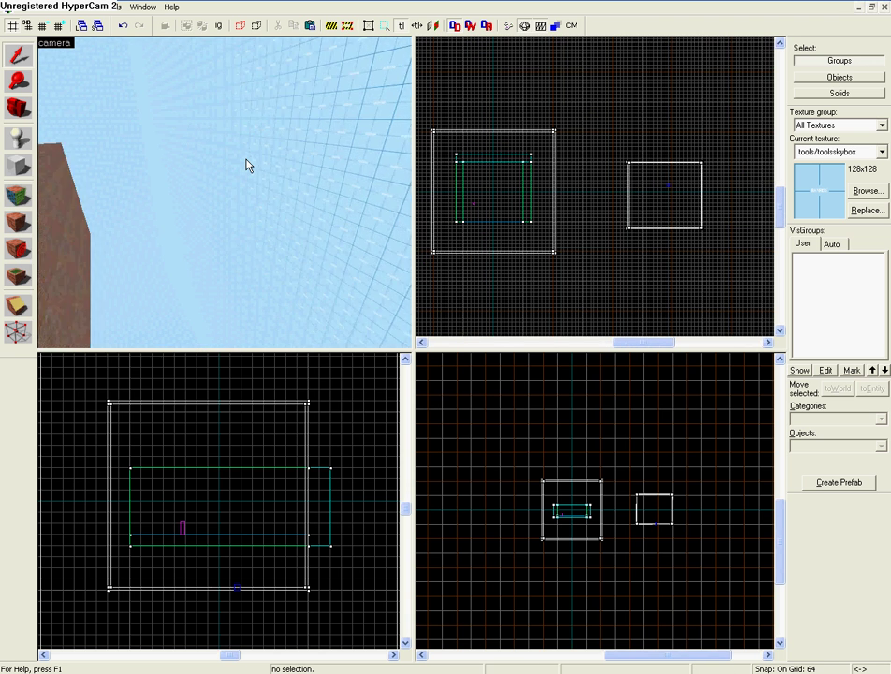
Place another info_player_terrorist entity inside the small skybox near the sky_camera.
key("w")
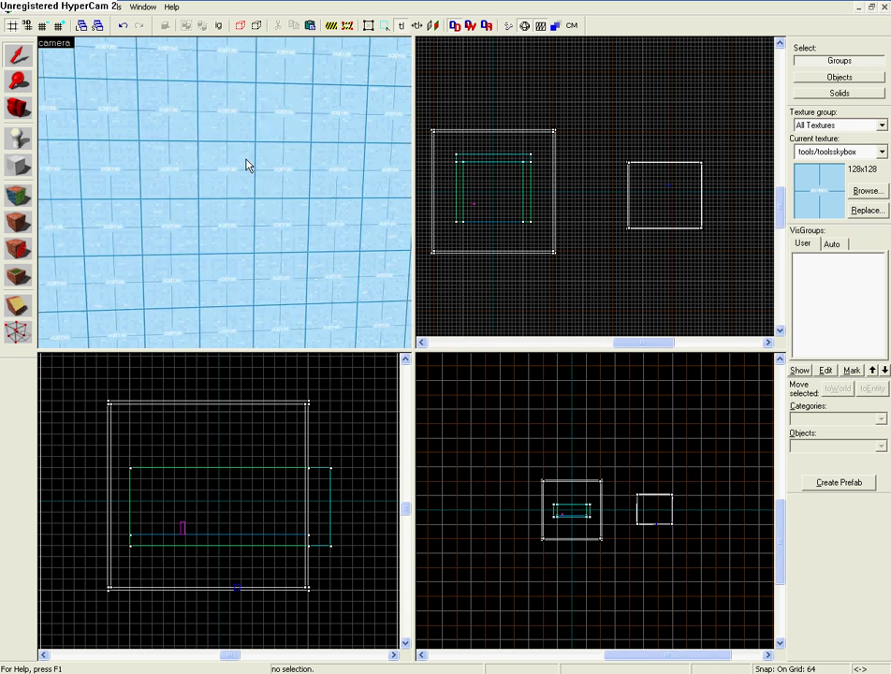
key("s")
key("z")
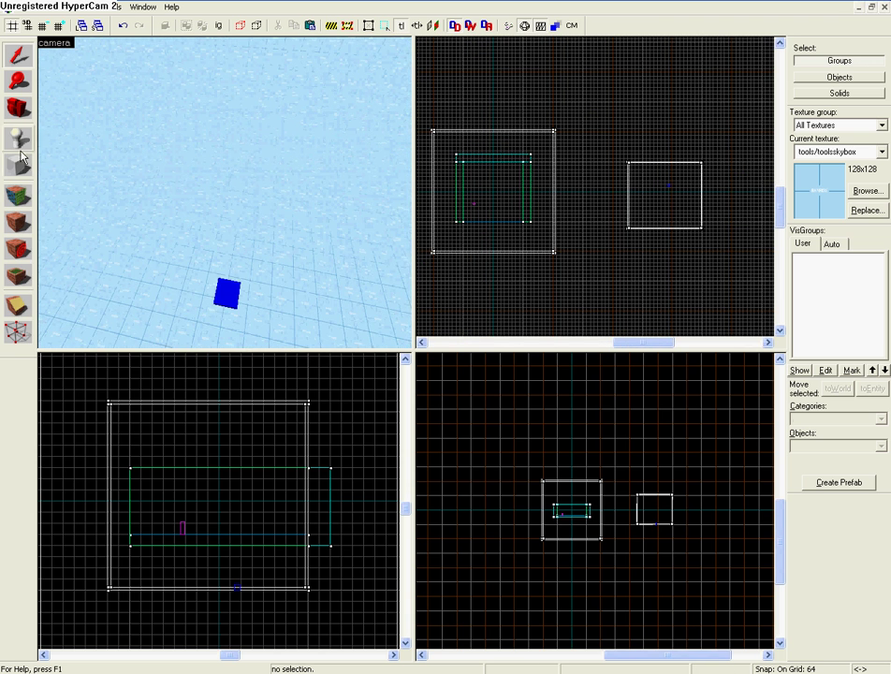
left_click(16, 139)
left_click(193, 219)
Change the class of the newly placed terrorist entity in the small skybox to prop_static.
left_click(27, 54)
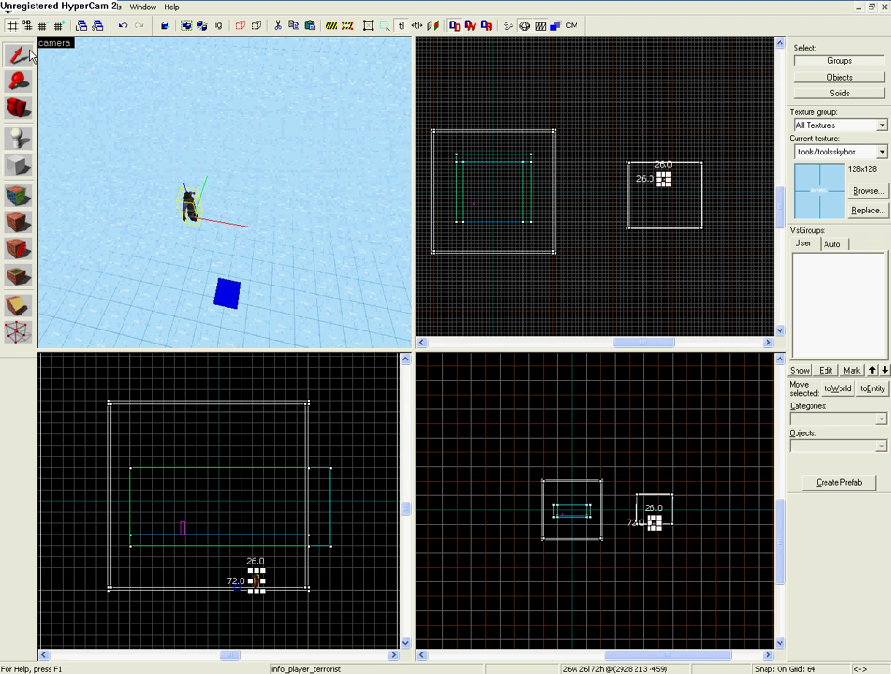
double_click(200, 213)
type("prop")
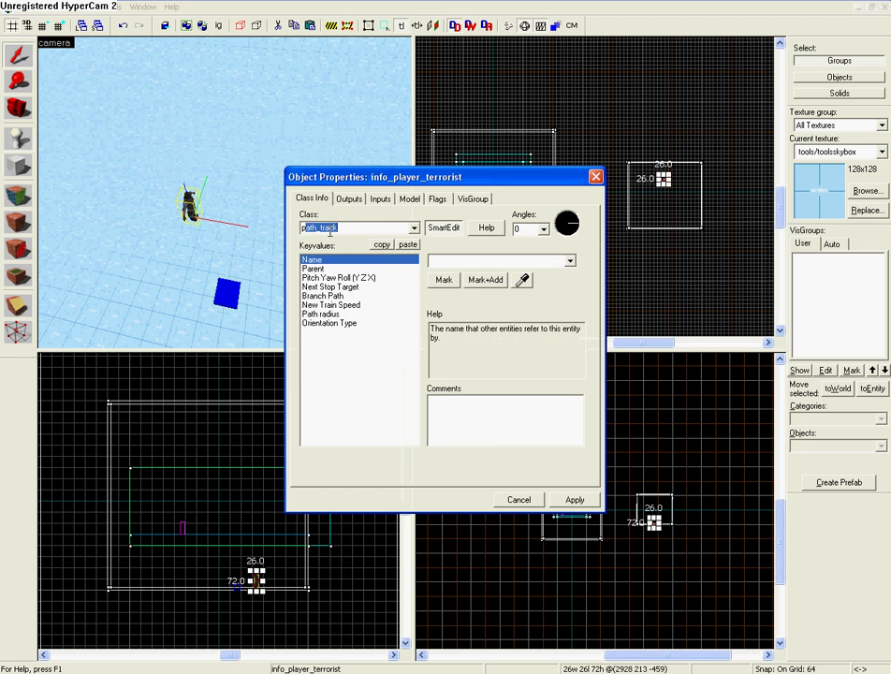
type("_static")
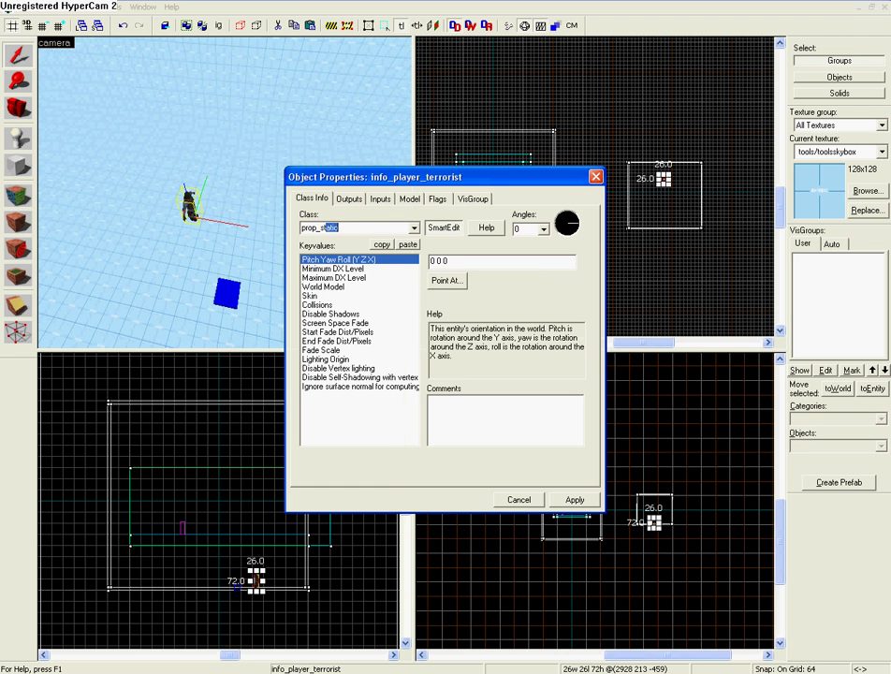
Browse for the prop_static's World Model and filter the available models by "building".
left_click(392, 287)
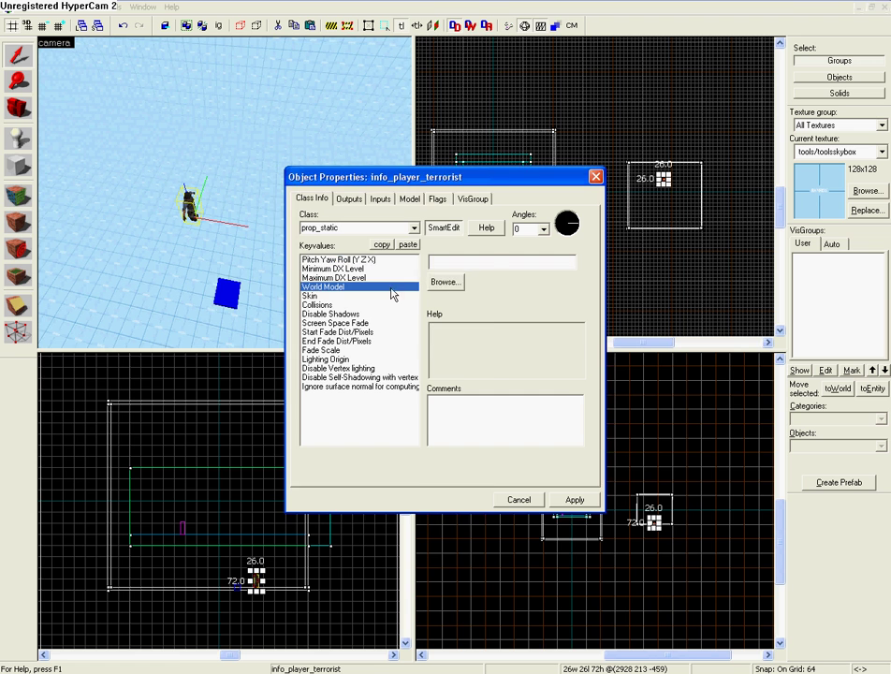
left_click(440, 282)
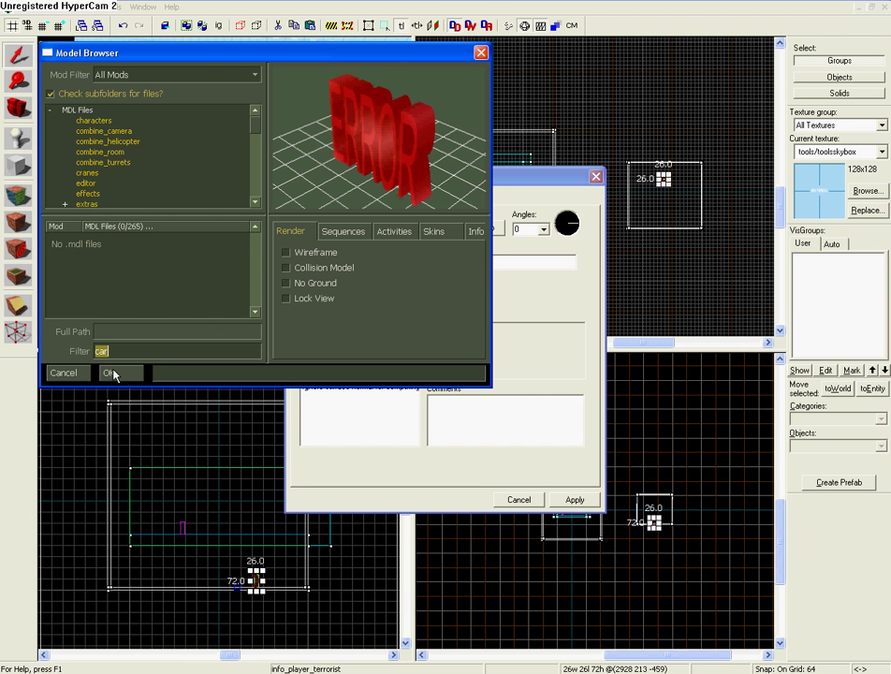
type("buildin")
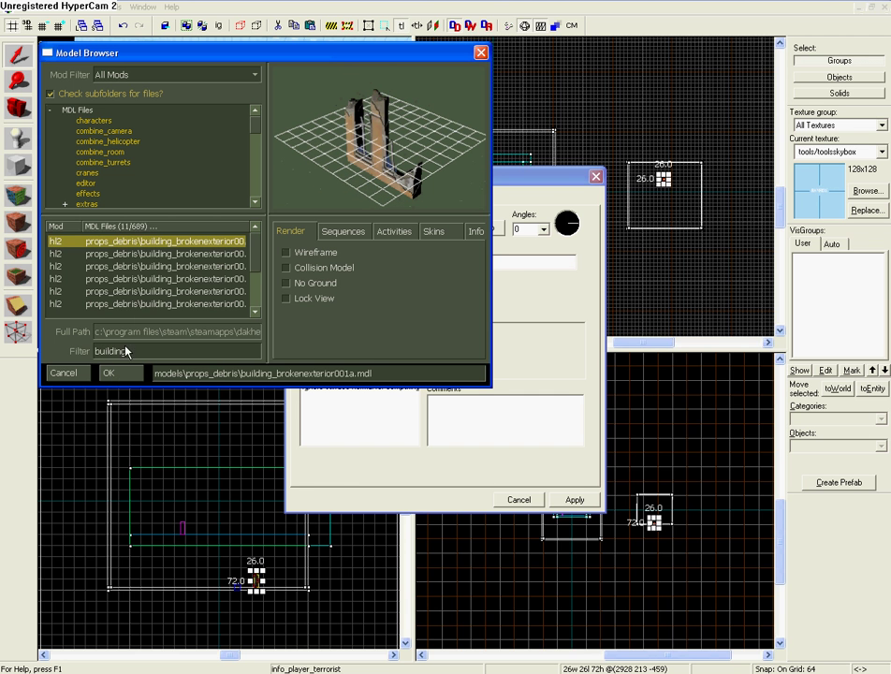
type("g")
Preview the filtered building models, choose props_buildings/row_upscale.mdl as the World Model, and apply it to the prop.
left_click(145, 256)
key("Down")
key("Down")
key("Down")
key("Down")
key("Down")
key("Down")
key("Down")
key("Down")
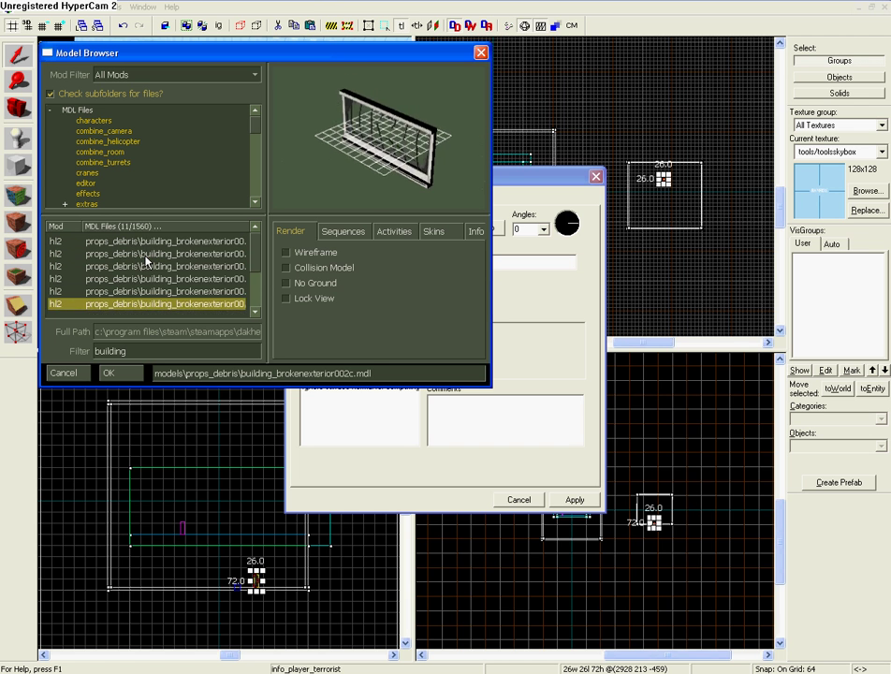
key("Down")
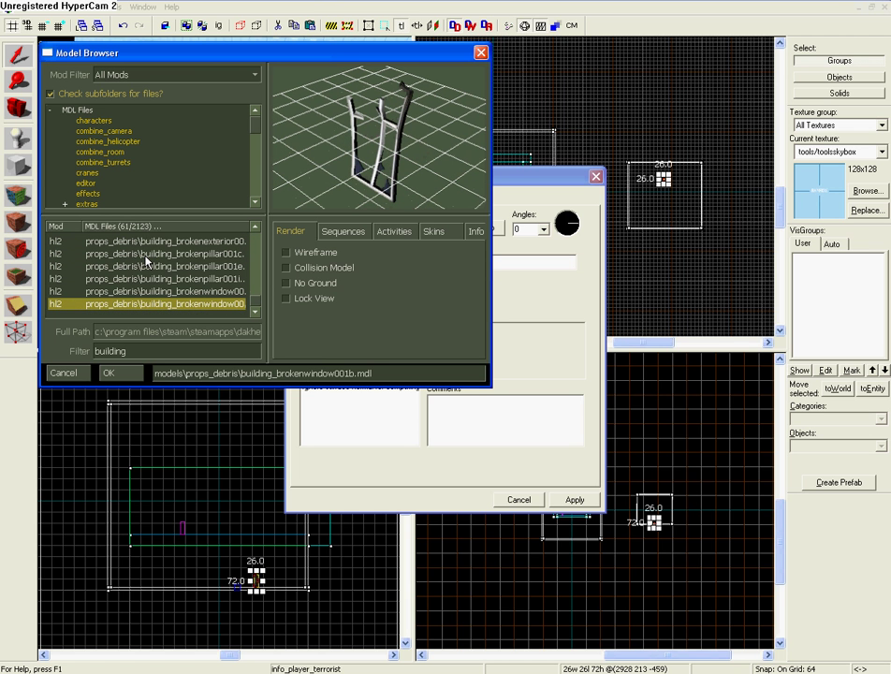
key("Up")
key("Up")
key("Up")
key("Up")
key("Up")
key("Up")
key("Up")
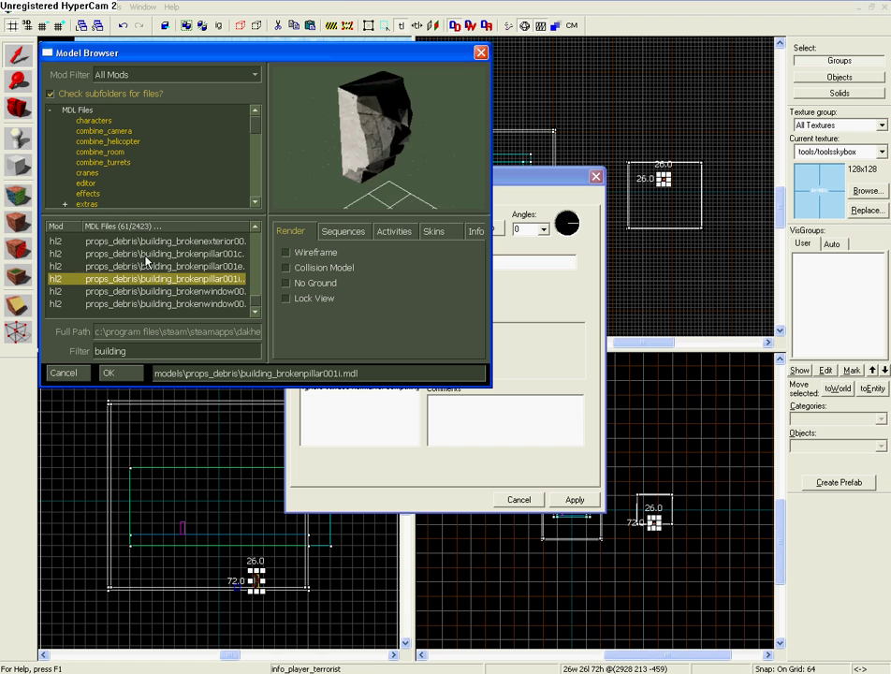
key("Up")
key("Up")
key("Up")
key("Up")
key("Up")
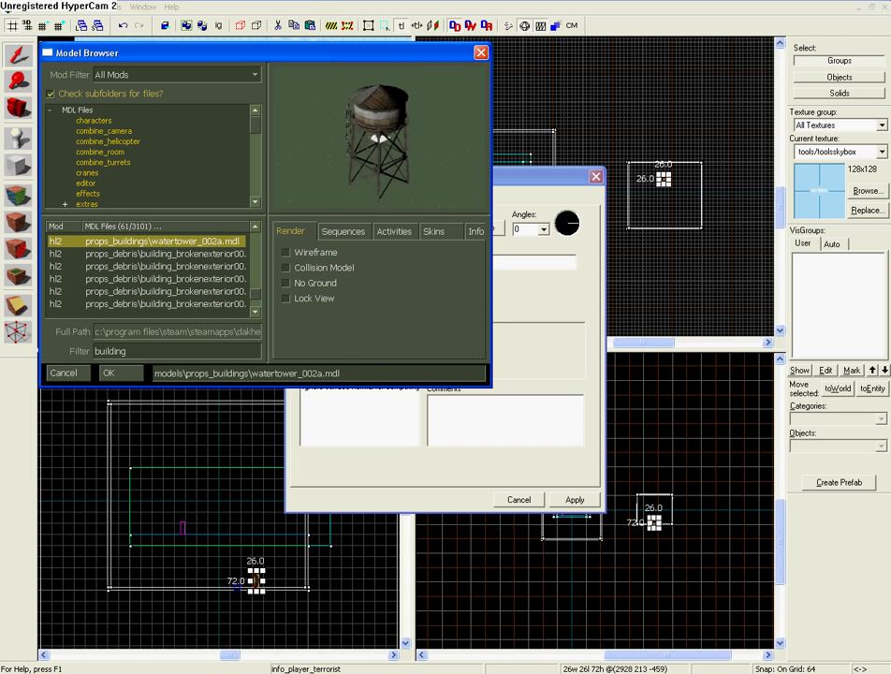
key("Up")
key("Up")
key("Down")
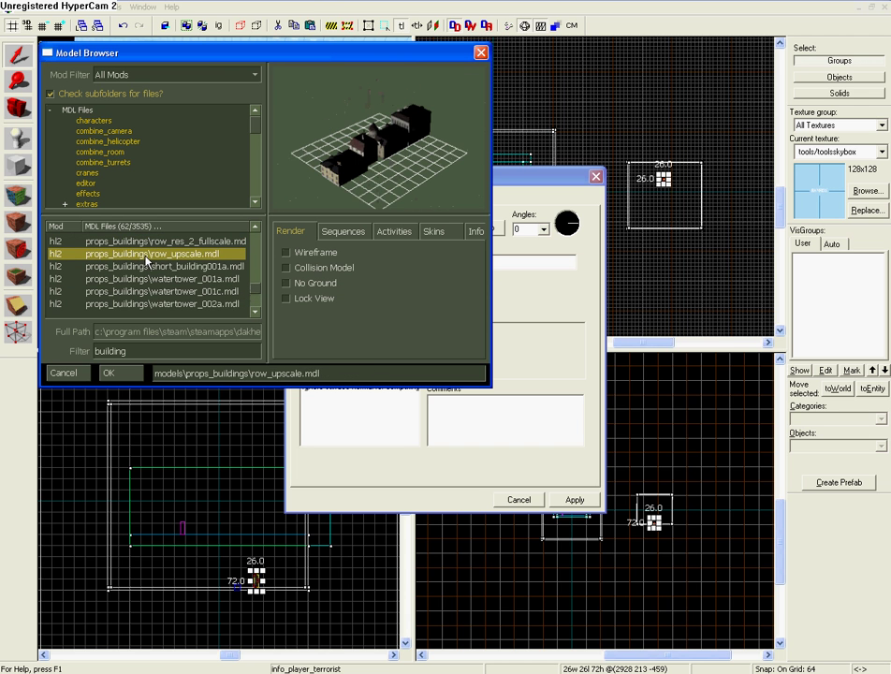
left_click(122, 374)
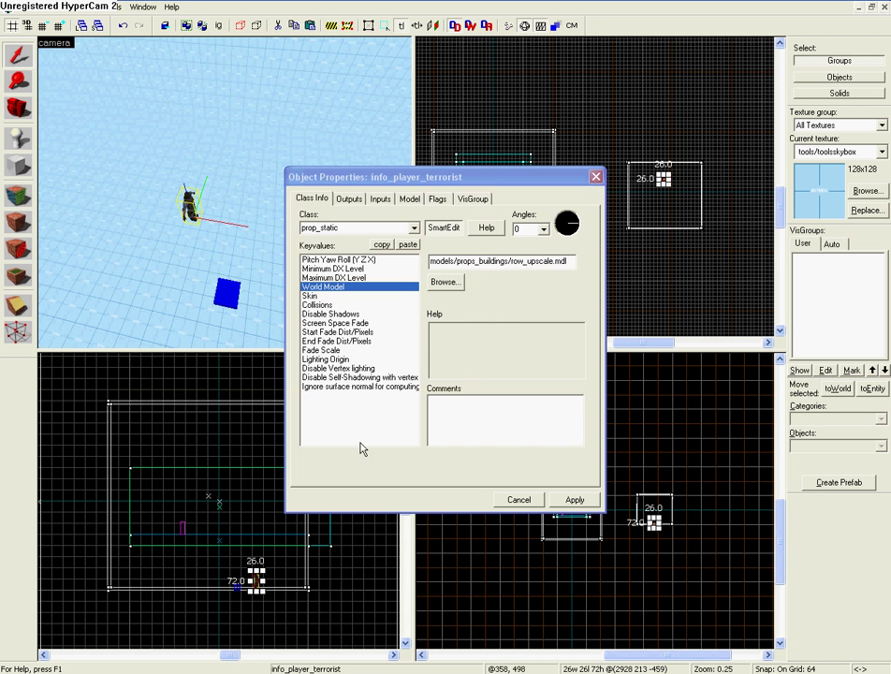
left_click(574, 499)
left_click(519, 499)
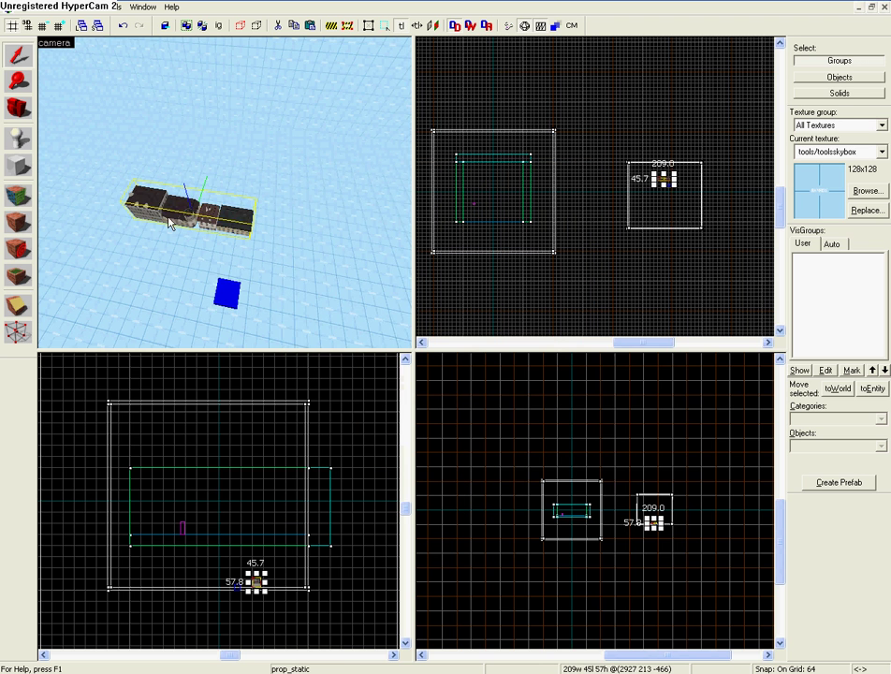
key("w")
key("s")
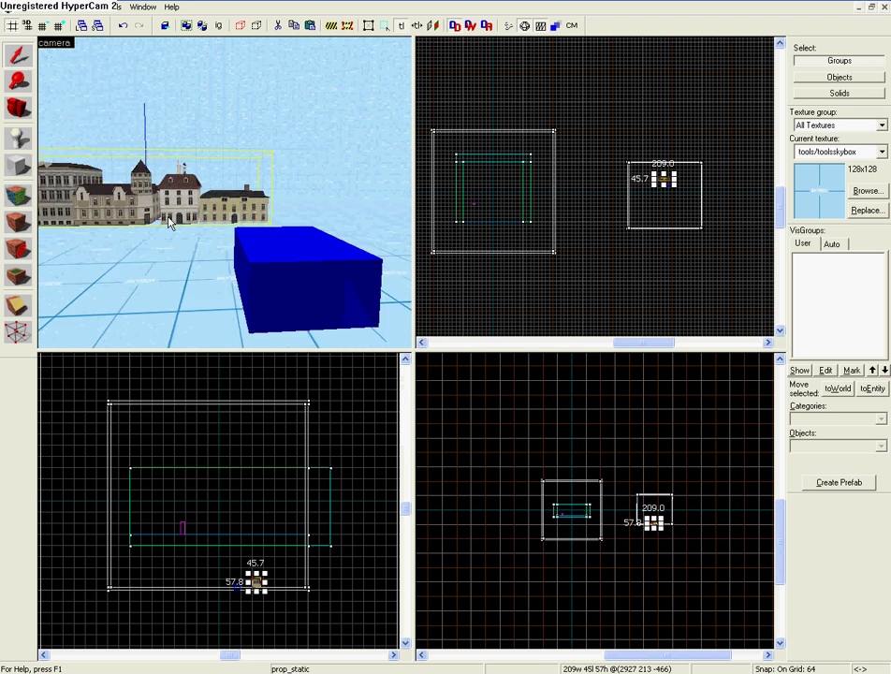
key("a")
left_click(18, 139)
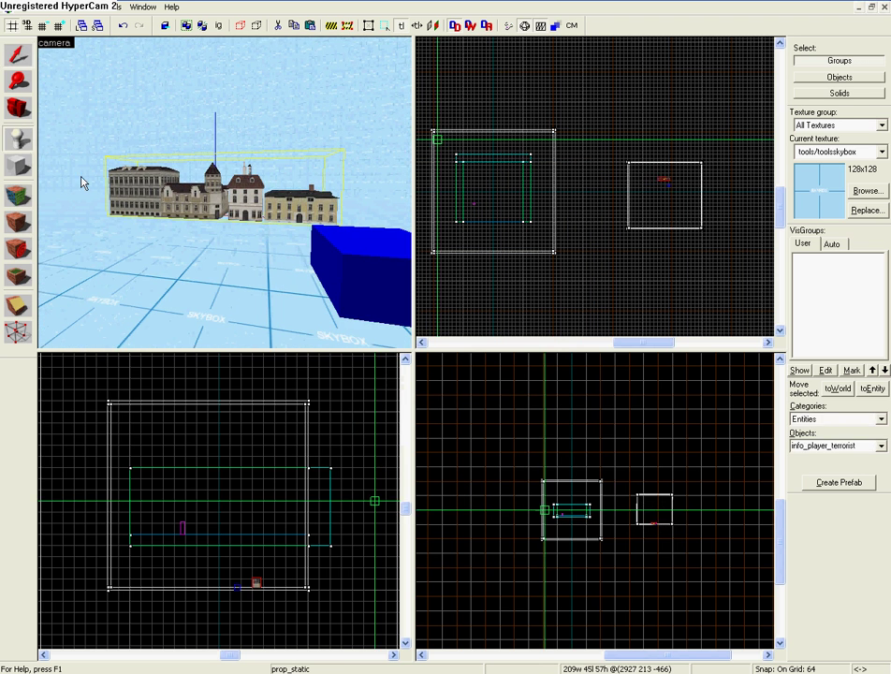
left_click(194, 240)
key("d")
key("d")
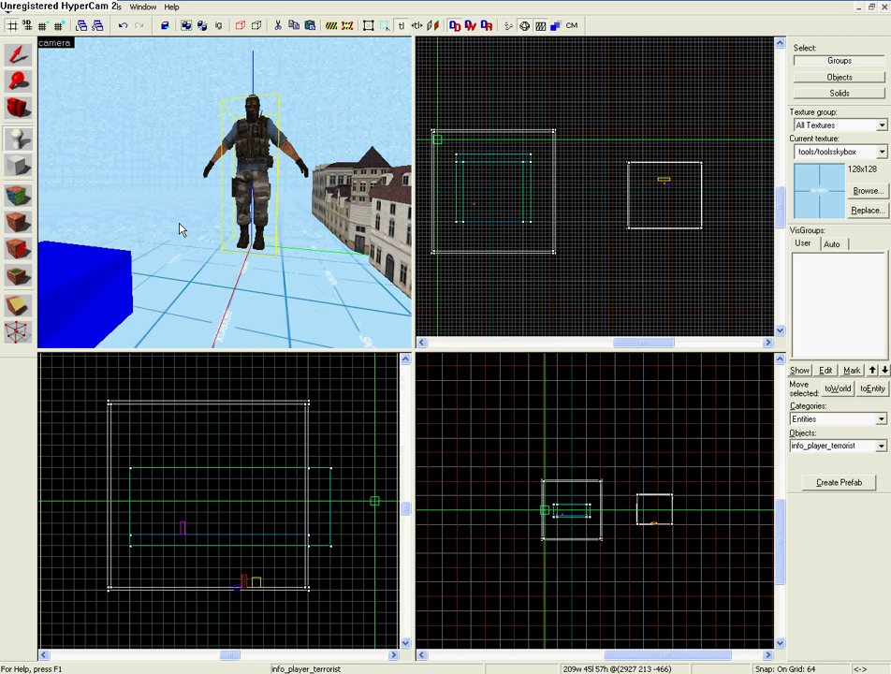
key("Delete")
key("Right")
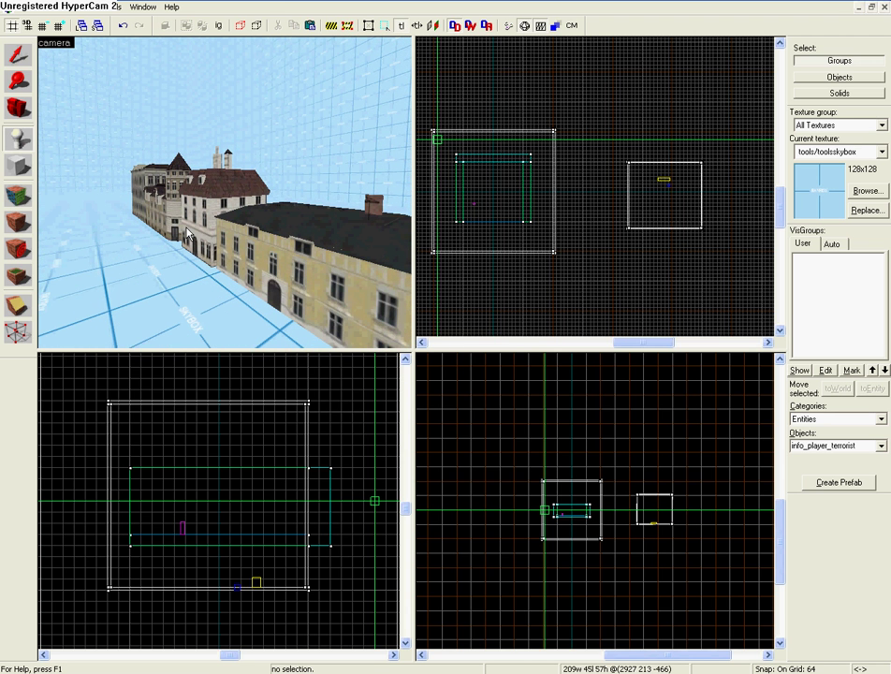
Move the building row within the small skybox so it lines up with the sky_camera, about 3008, 192 in the top view.
left_click(18, 56)
left_click(234, 223)
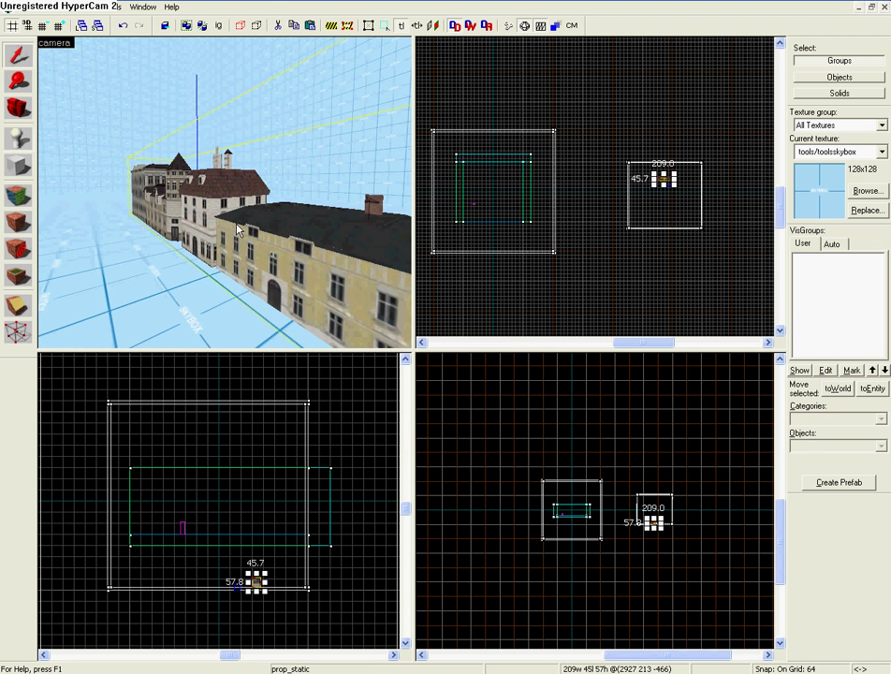
key("s")
scroll(664, 178, "up", 9)
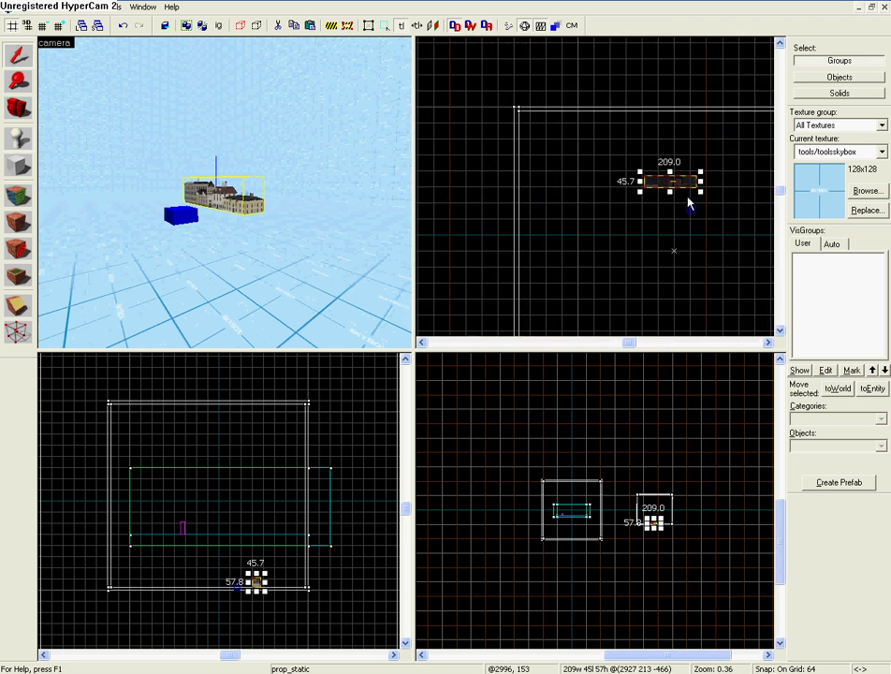
left_click_drag(678, 181, 695, 189)
key("w")
key("a")
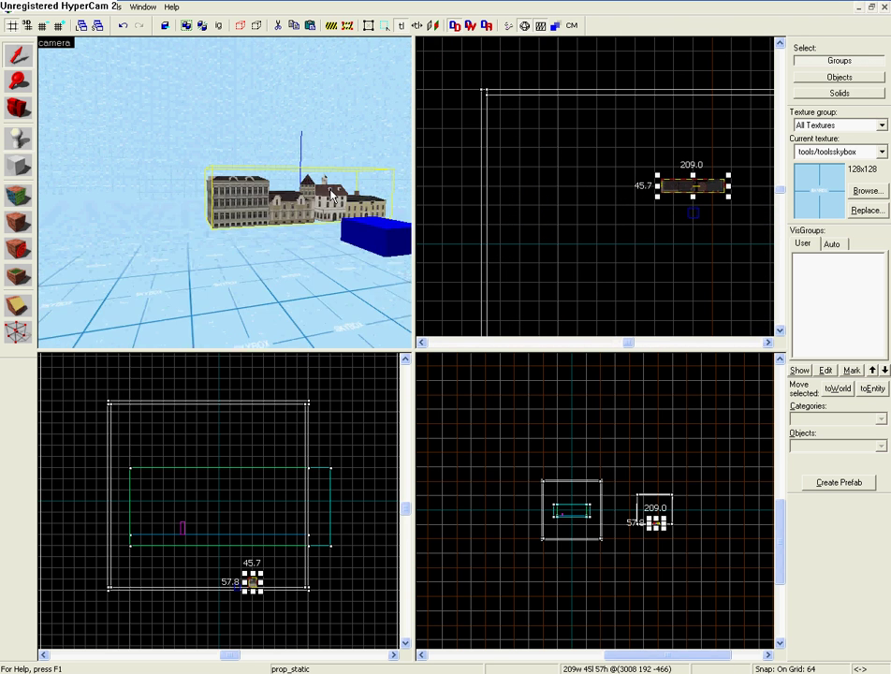
key("Right")
key("w")
key("Right")
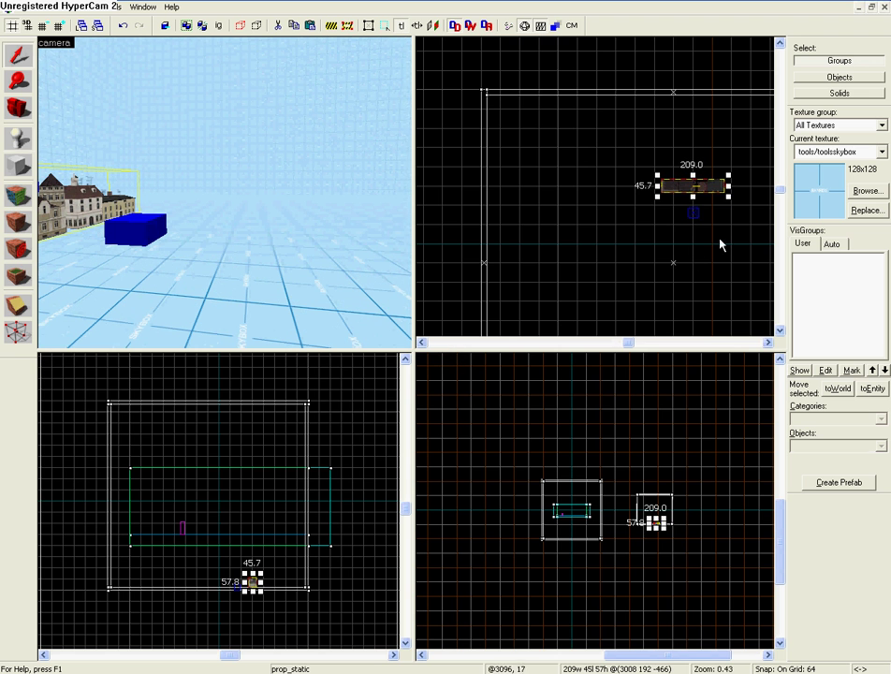
Duplicate the building row to the opposite side of the sky_camera and rotate the copy about 180 degrees to face the original.
left_click_drag(693, 185, 617, 255)
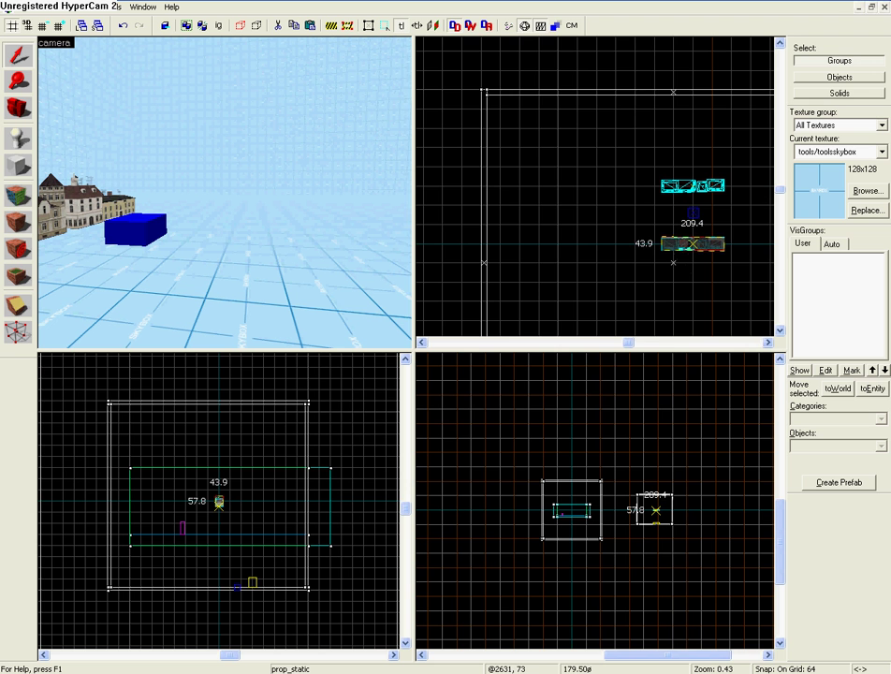
scroll(647, 244, "up", 6)
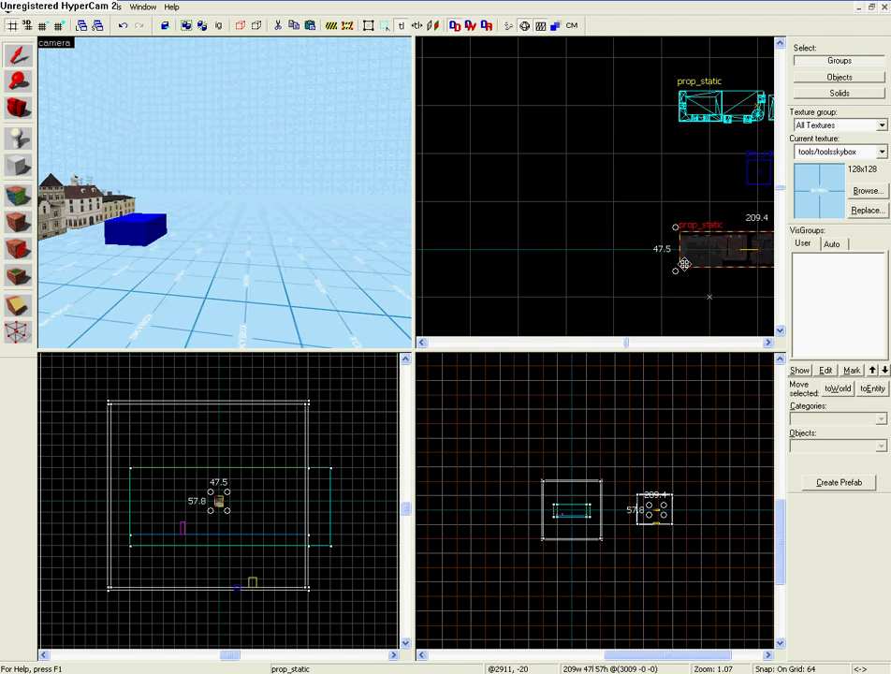
scroll(686, 258, "down", 5)
Duplicate the building row again, rotate the copy about 90 degrees, and place it across the open end between the two parallel rows.
mouse_move(717, 262)
left_mouse_down("shift")
mouse_move(644, 209)
mouse_move(644, 275)
left_mouse_up("shift")
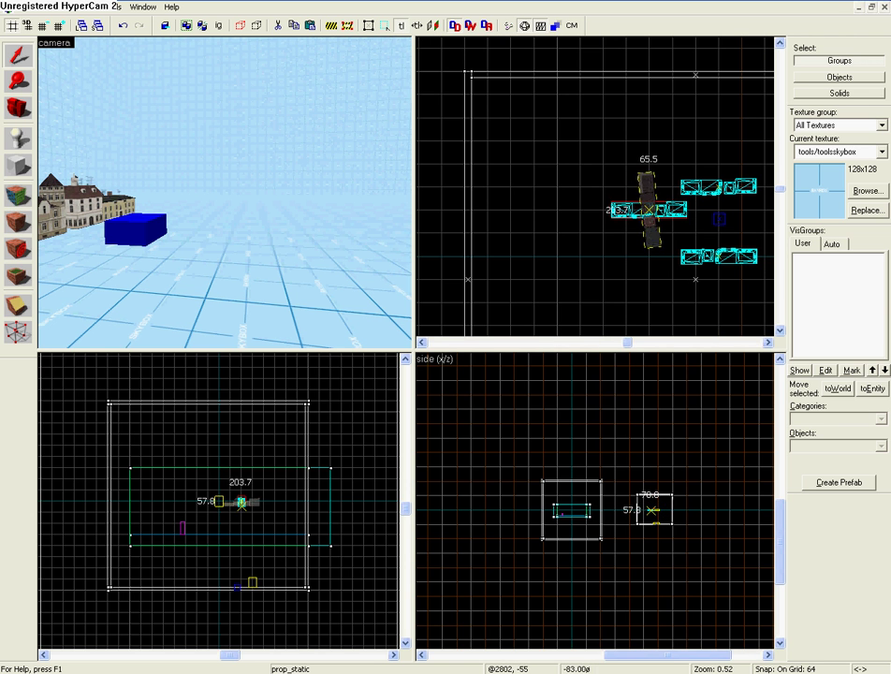
scroll(640, 284, "up", 5)
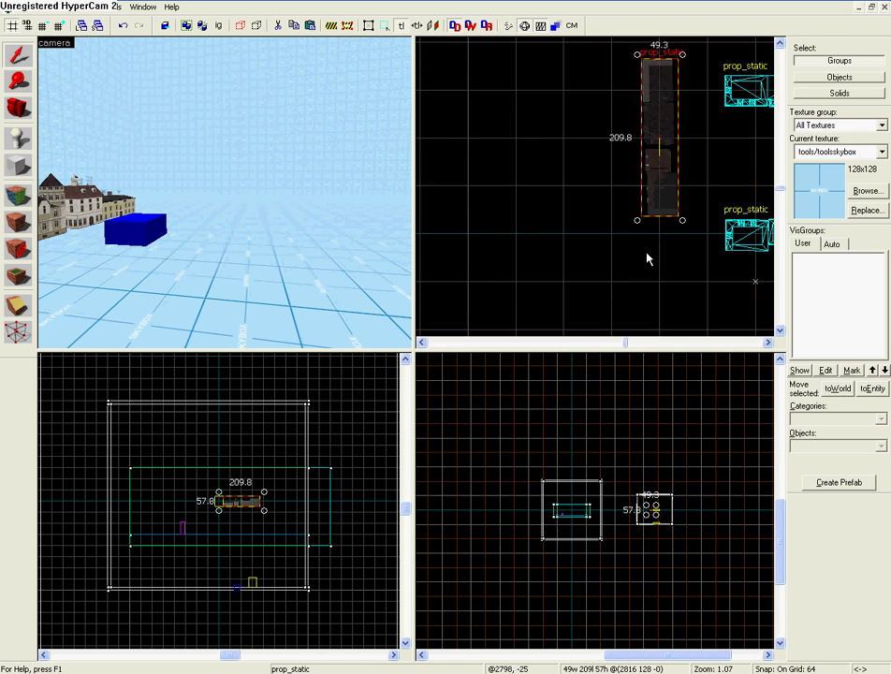
mouse_move(636, 213)
left_mouse_down()
mouse_move(629, 222)
mouse_move(640, 219)
mouse_move(626, 212)
left_mouse_up()
left_click_drag(658, 177, 687, 211)
Select both duplicated building rows together and lower them toward the skybox floor, at a height of about -419.
key("z")
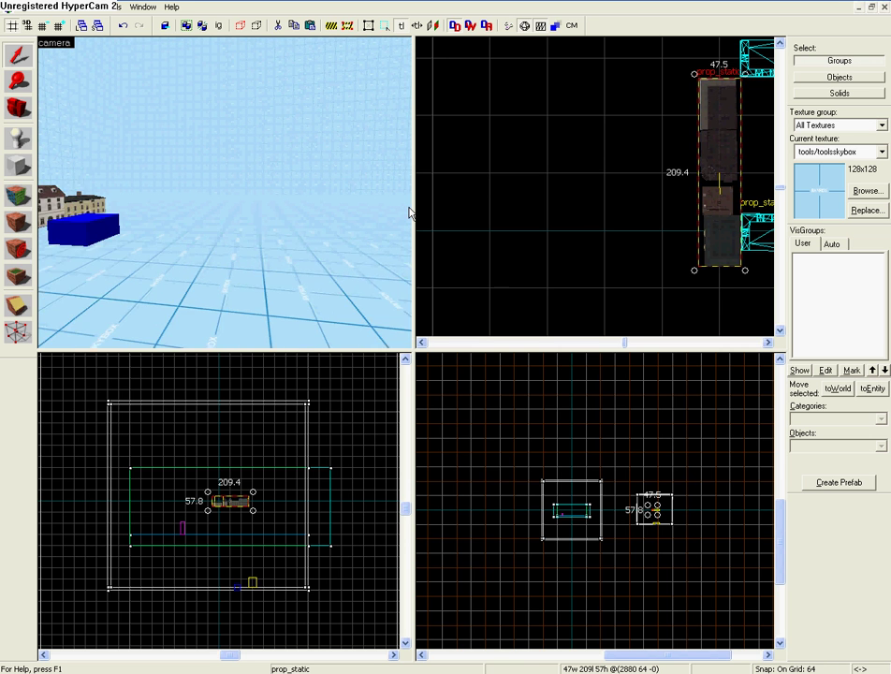
key("w")
key("s")
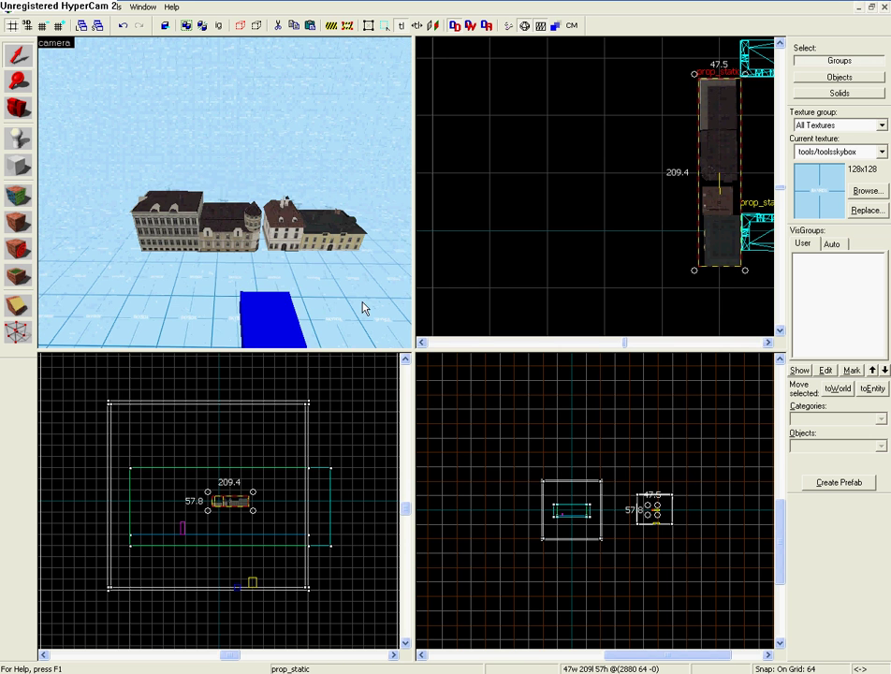
key("z")
key("s")
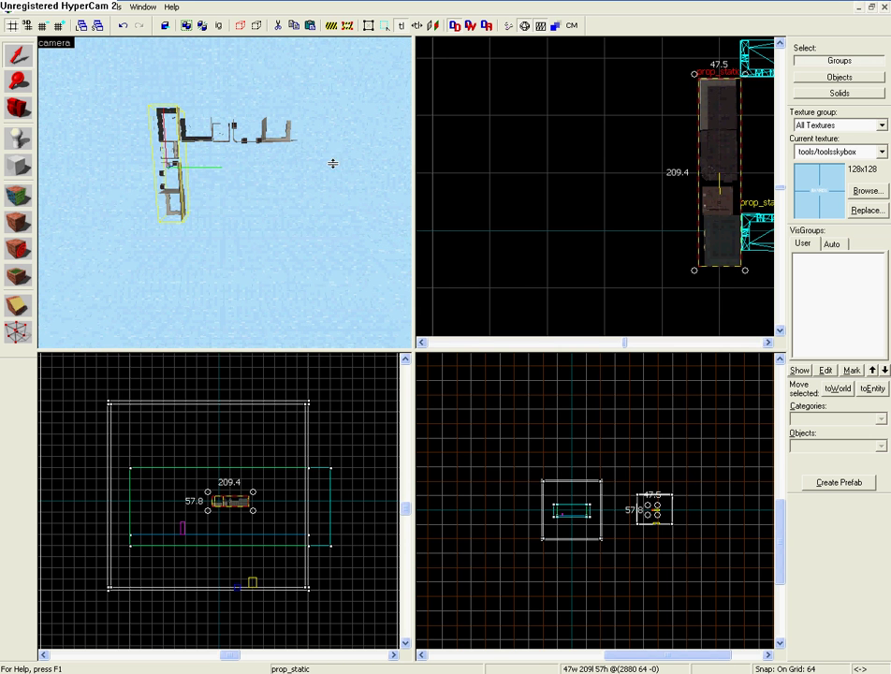
left_click(213, 133, "ctrl")
left_click(211, 129)
left_click(210, 132, "ctrl")
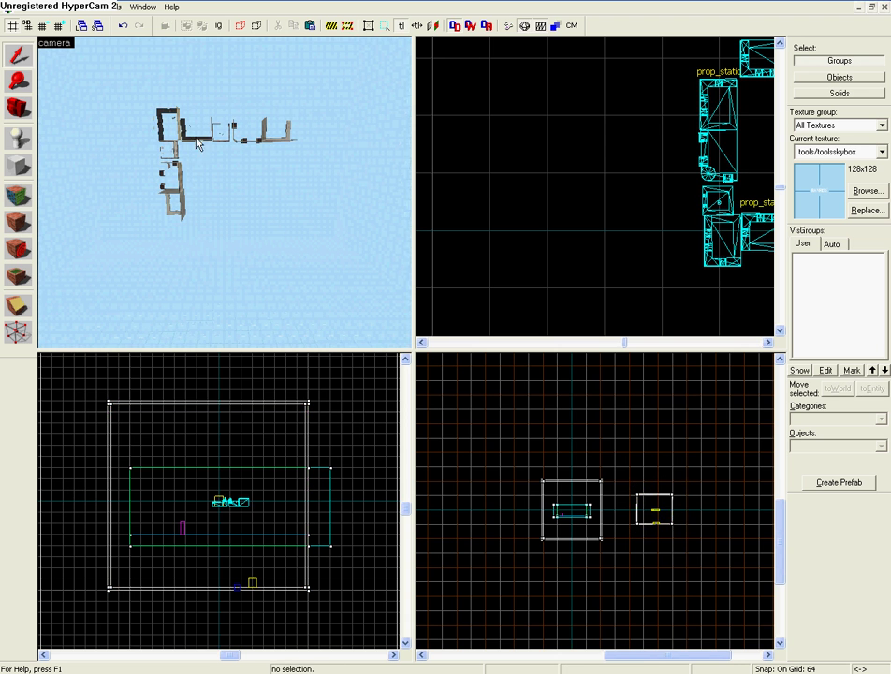
left_click(193, 140)
left_click(175, 165, "ctrl")
scroll(648, 509, "up", 6)
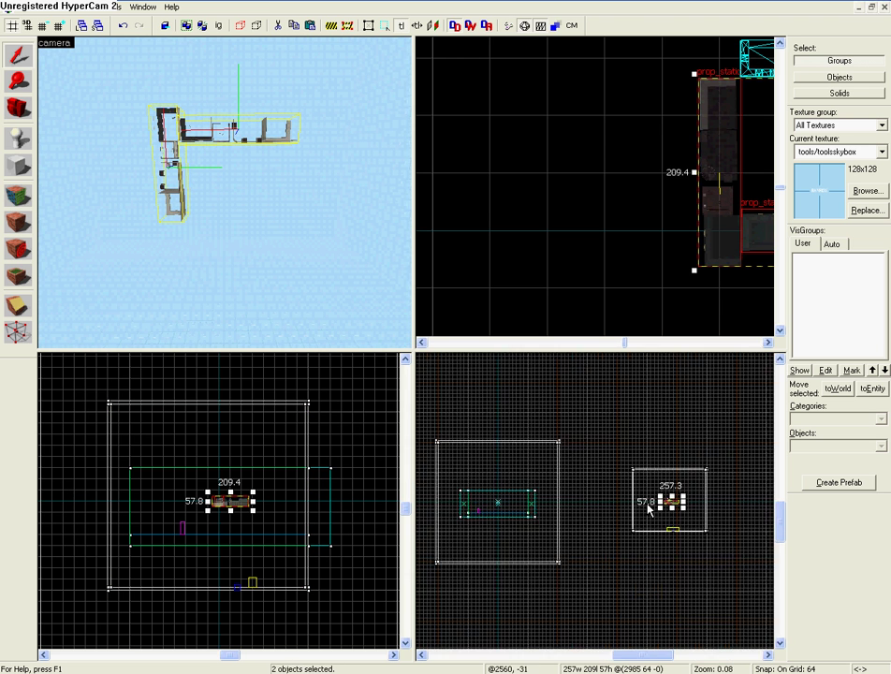
left_click_drag(672, 496, 657, 543)
Move the original building row to meet the perpendicular row's corner at the copies' height, about 2944, 192, -419.
scroll(665, 554, "up", 6)
key("z")
key("w")
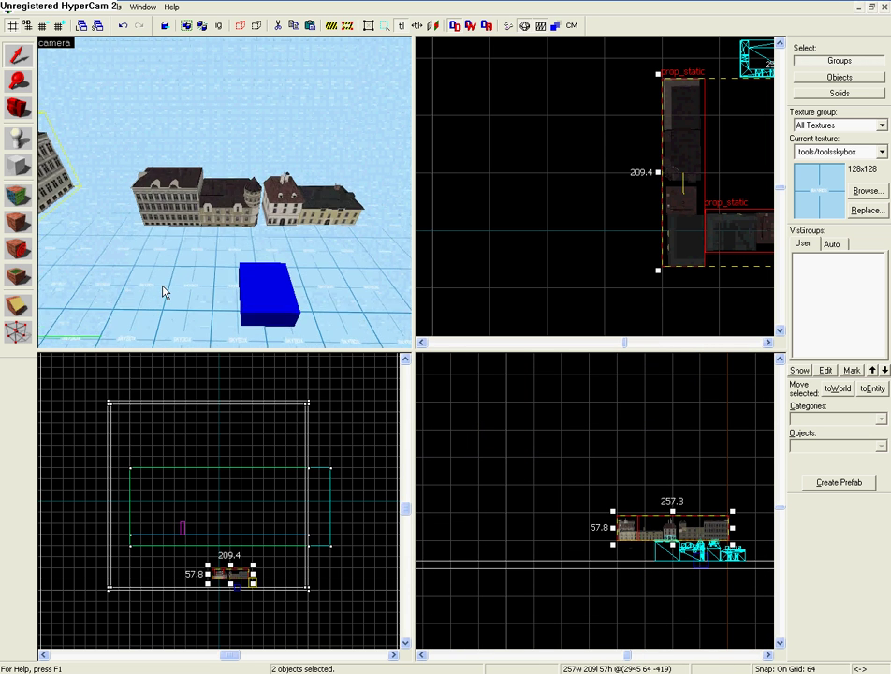
key("d")
key("Left")
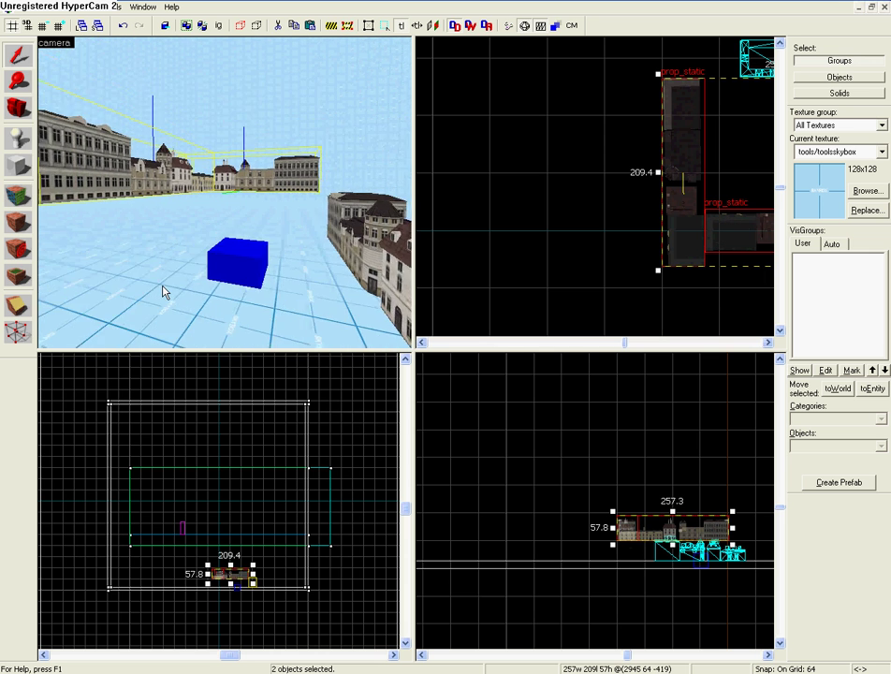
key("z")
left_click(378, 187)
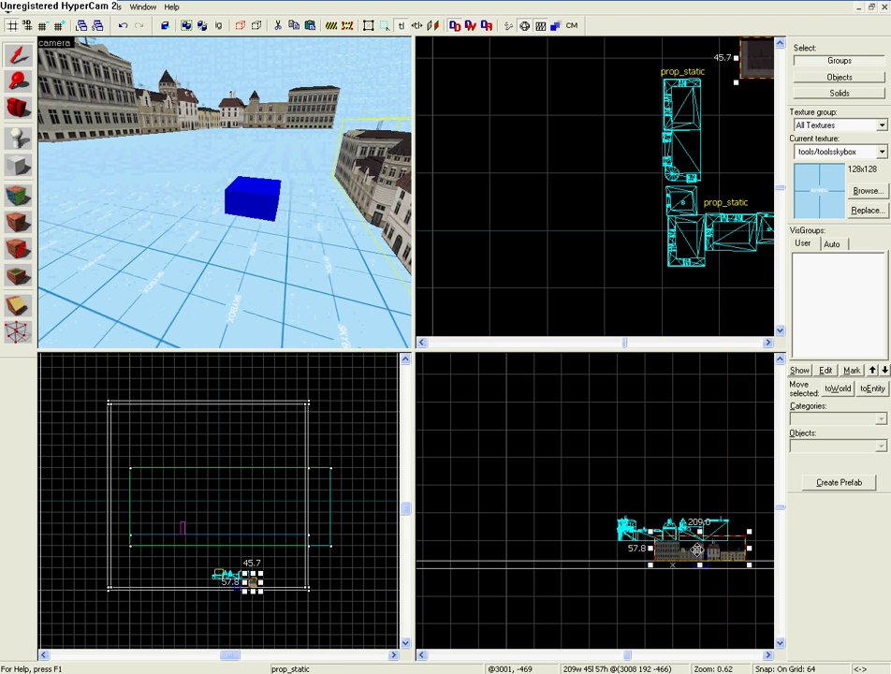
left_click_drag(698, 550, 669, 530)
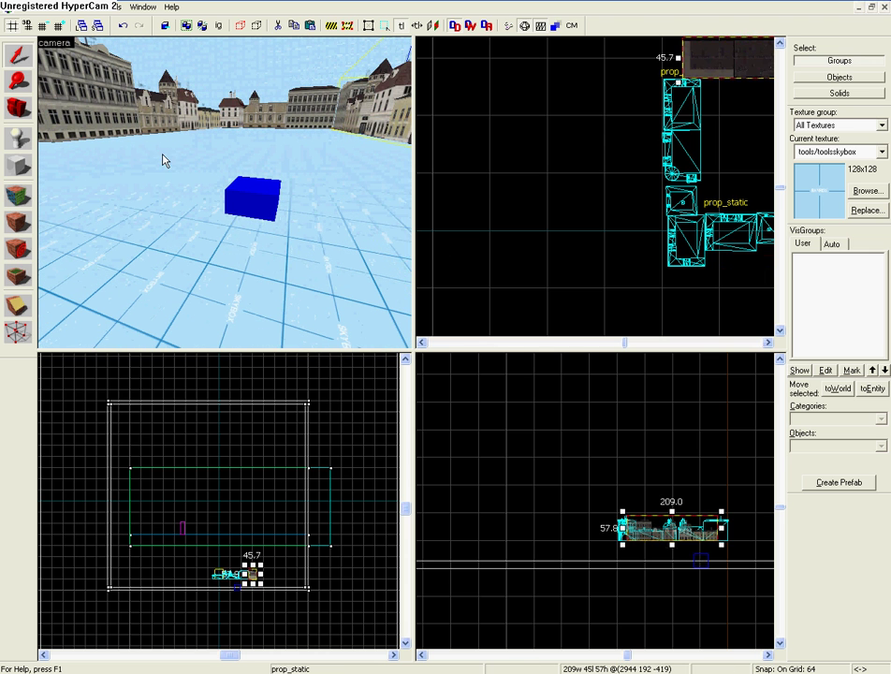
key("z")
key("w")
key("s")
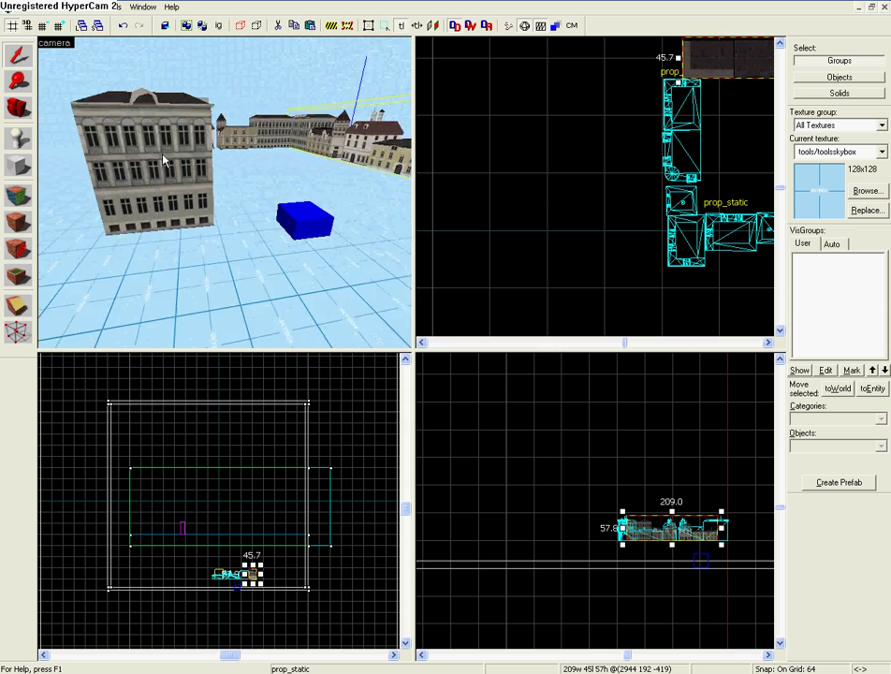
Examine the building rows around the sky_camera and the open side of the main room.
key("w")
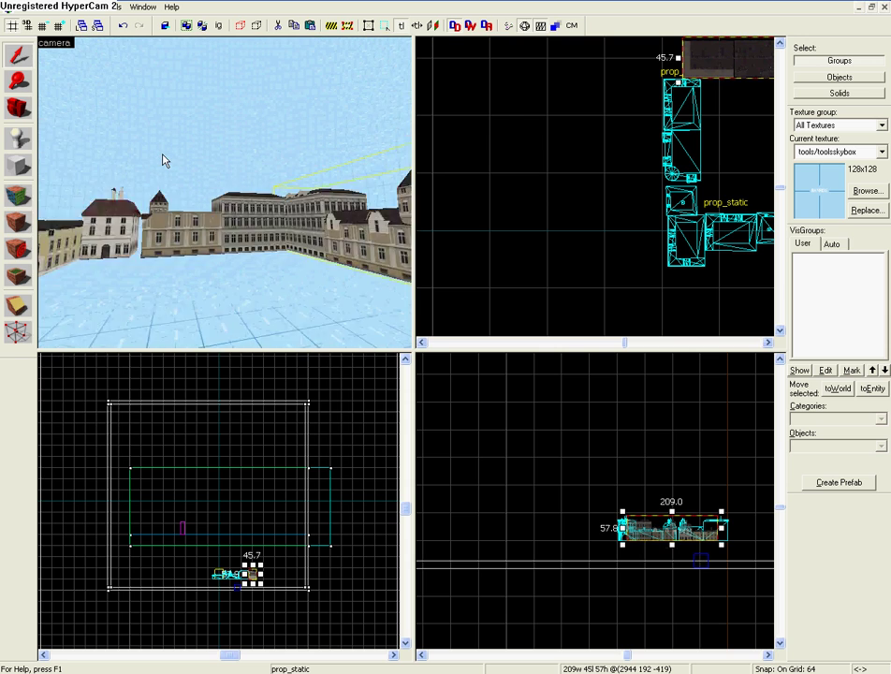
key("Left")
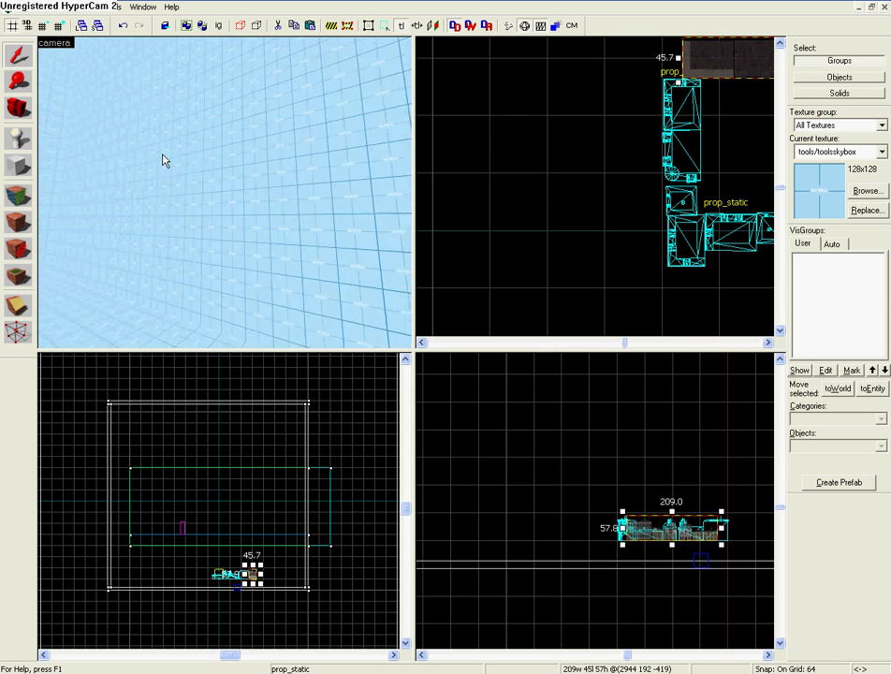
key("w")
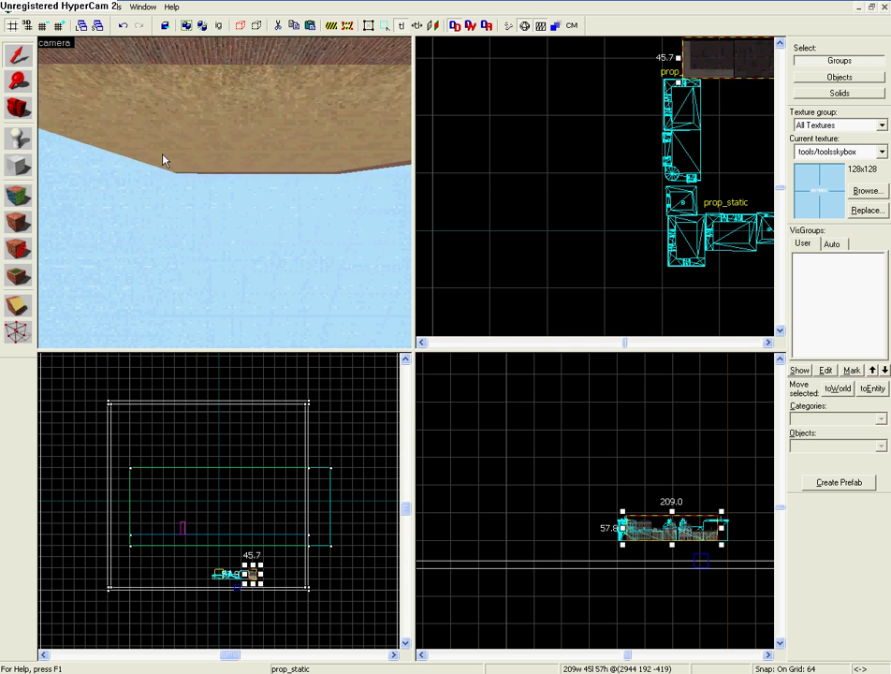
key("w")
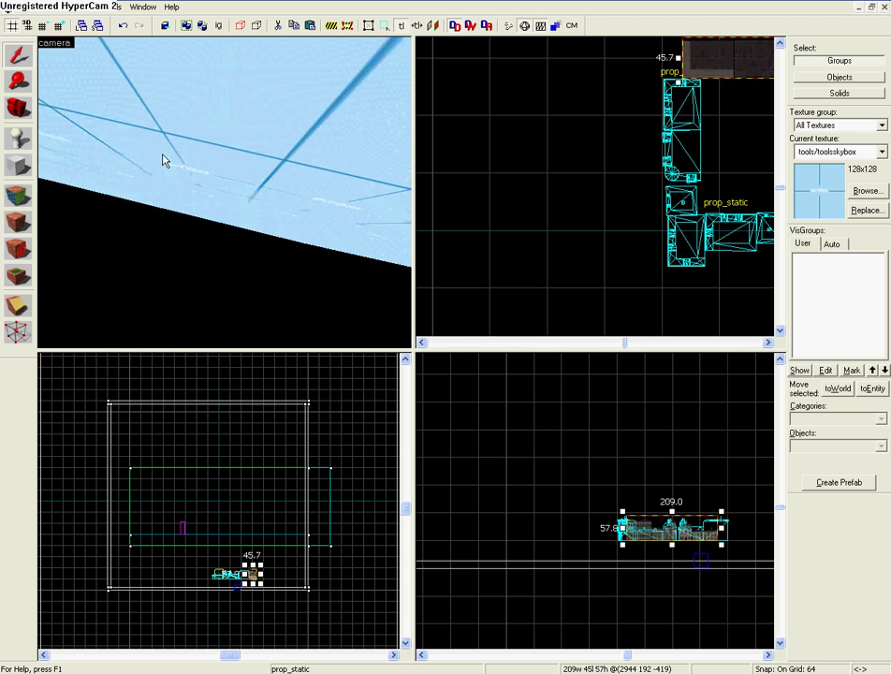
key("w")
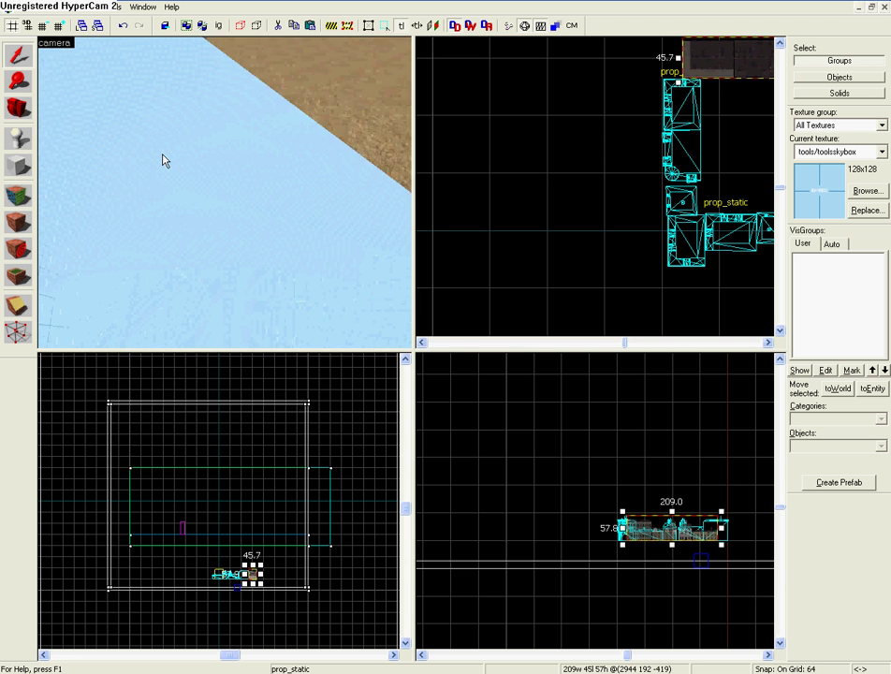
key("w")
key("z")
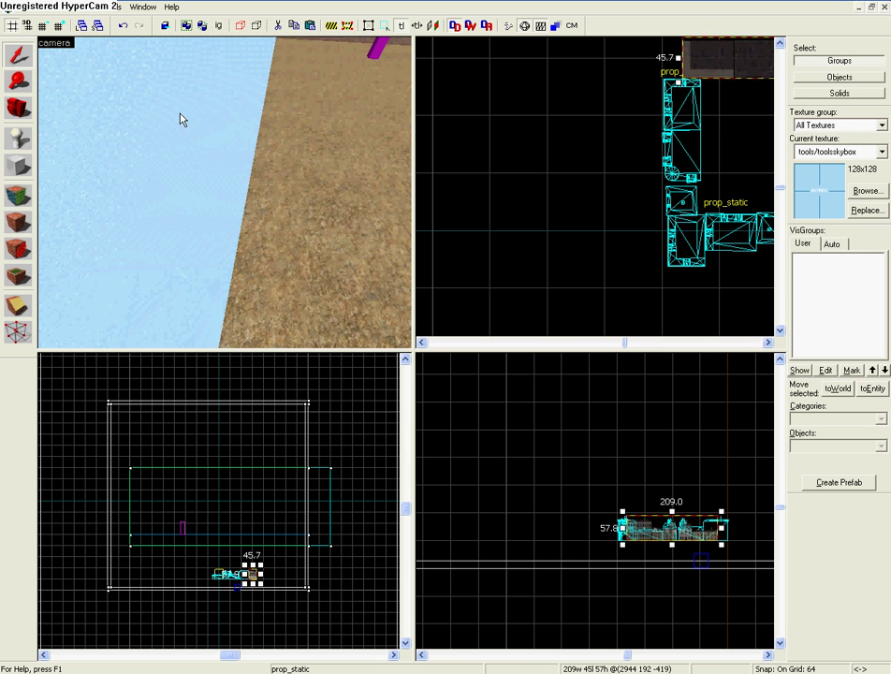
scroll(603, 158, "down", 10)
scroll(514, 150, "up", 4)
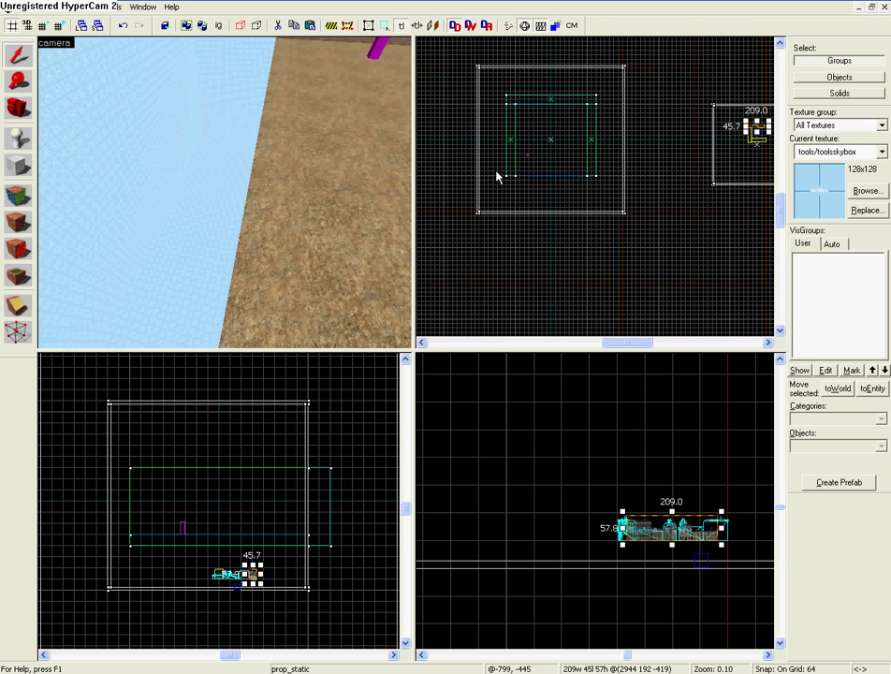
left_click_drag(528, 187, 629, 239)
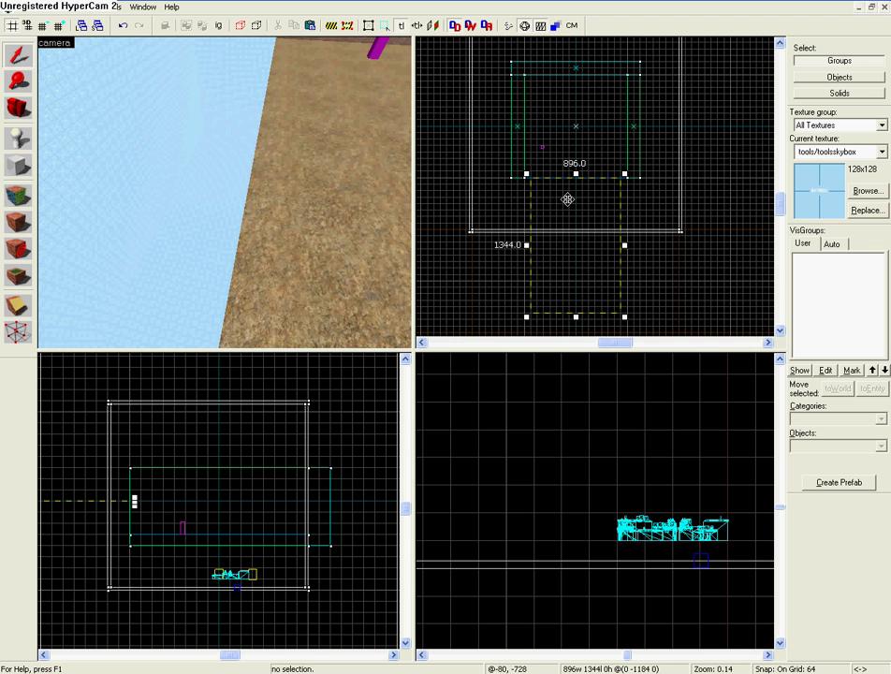
left_click_drag(577, 319, 572, 272)
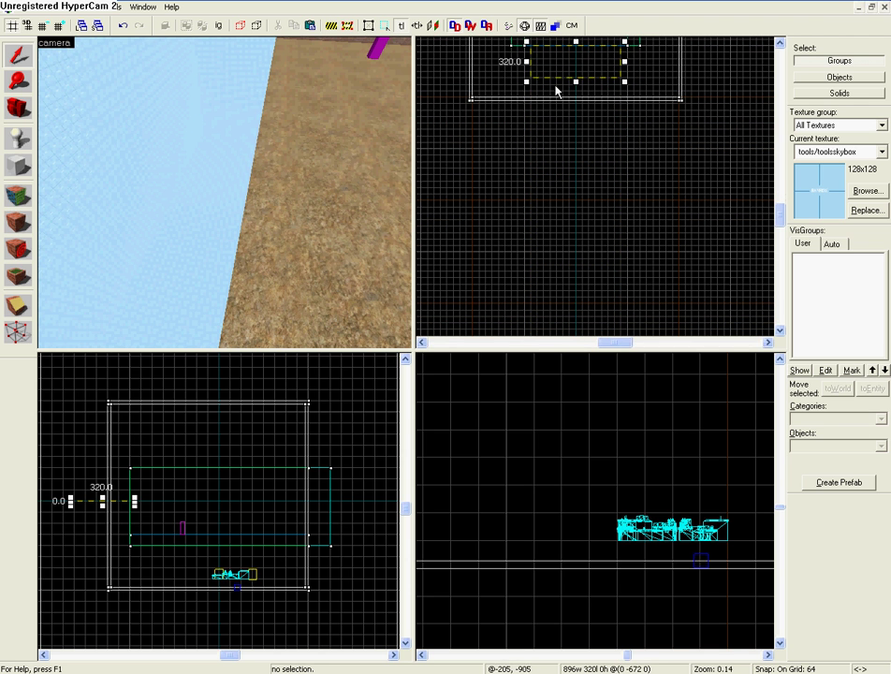
key("Return")
left_click(562, 186)
Sample the cs_havana ground texture from the main room's floor as the current texture.
key("z")
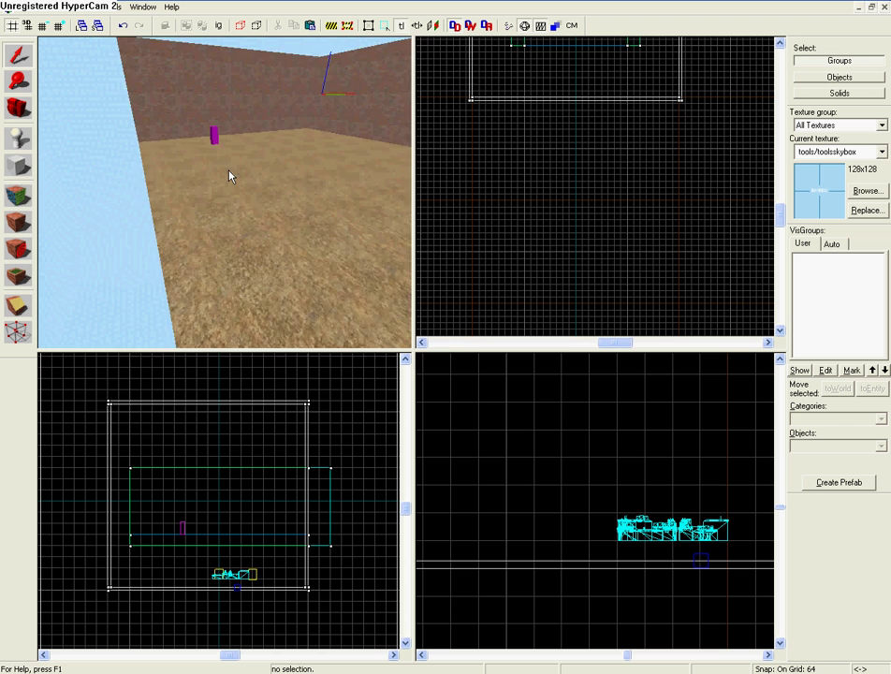
left_click(17, 195)
left_click(147, 228)
left_click(554, 210)
key("super")
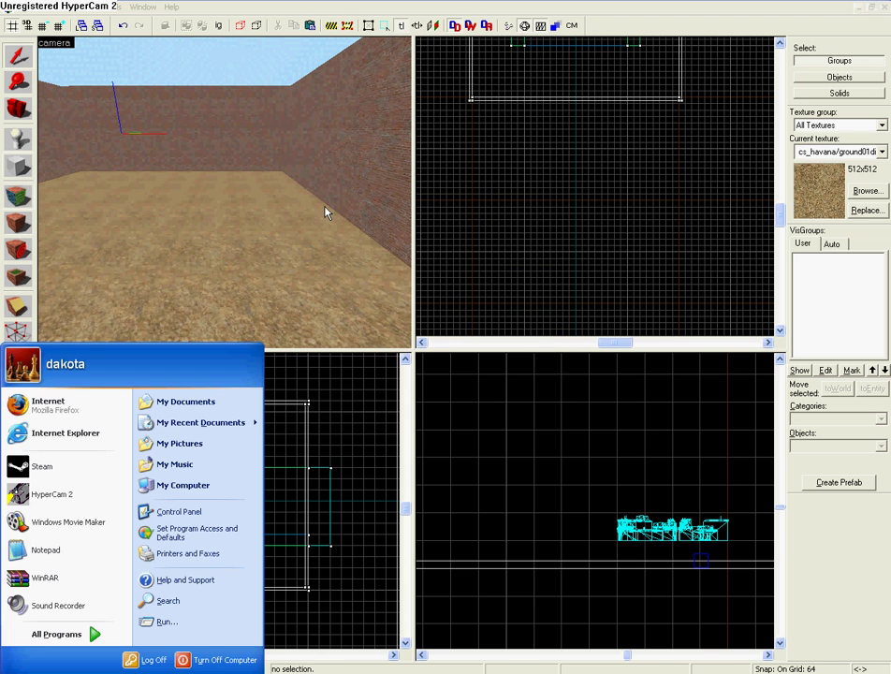
left_click(325, 214)
Delete the duplicated building row that runs parallel to the original row on the other side of the sky_camera.
key("z")
key("w")
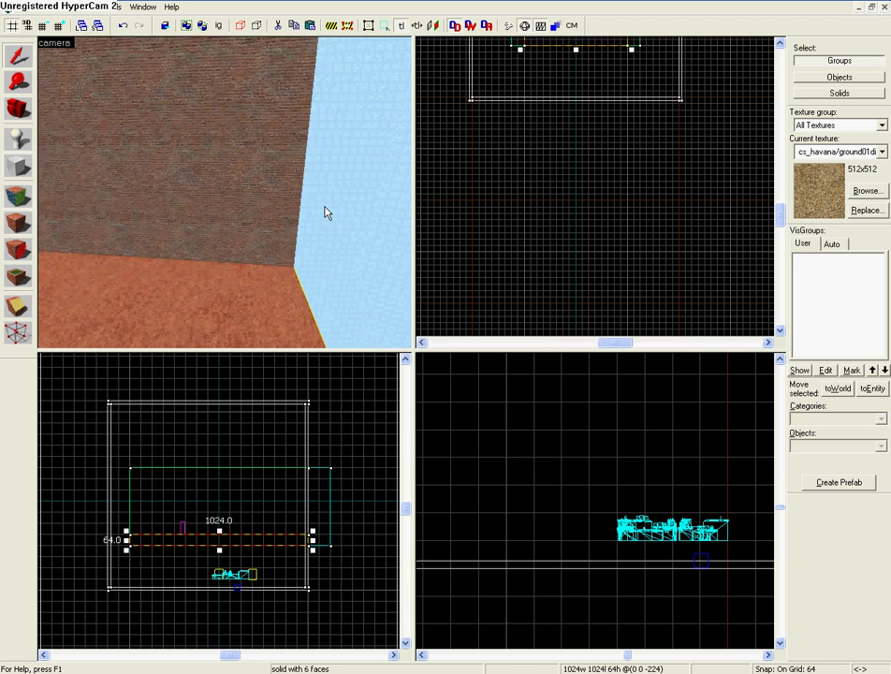
key("w")
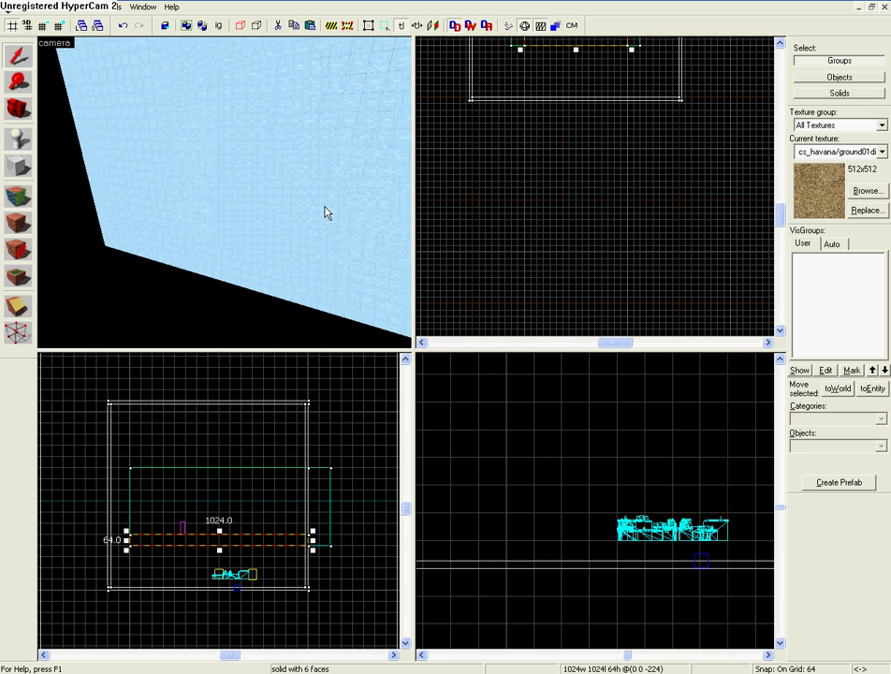
key("w")
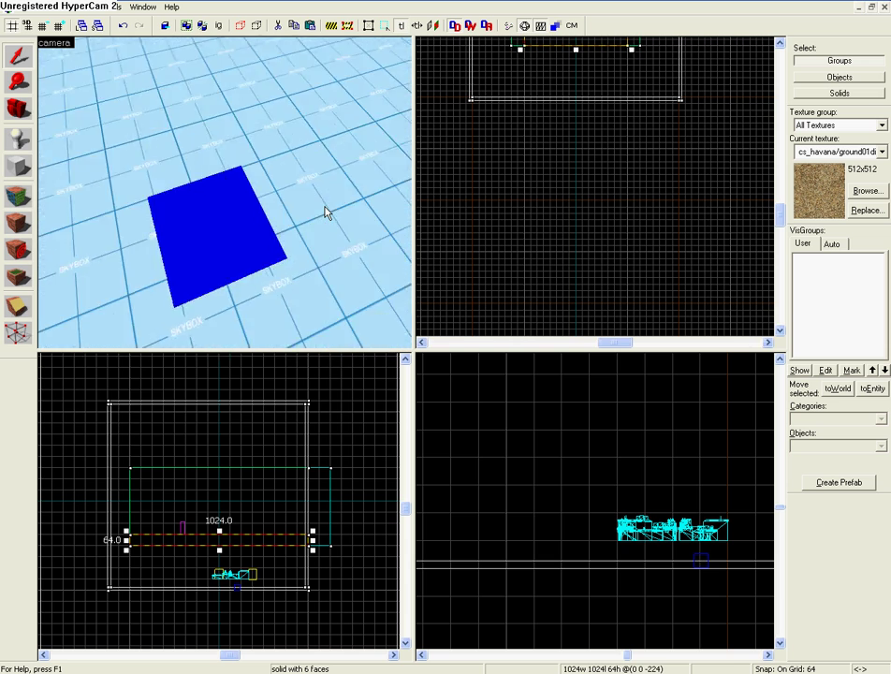
key("s")
key("z")
scroll(577, 220, "down", 5)
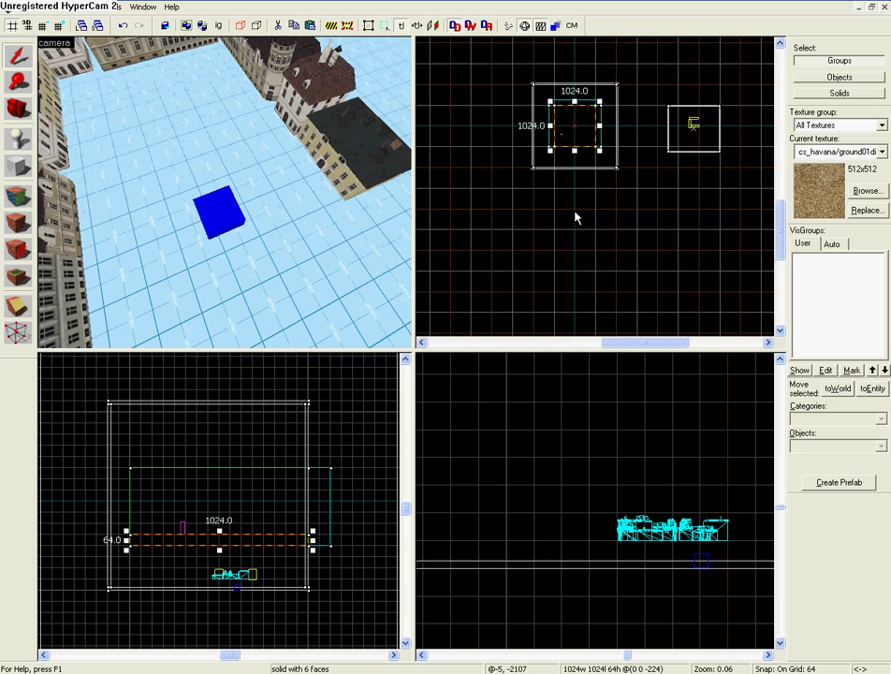
left_click(75, 250)
left_click(64, 248)
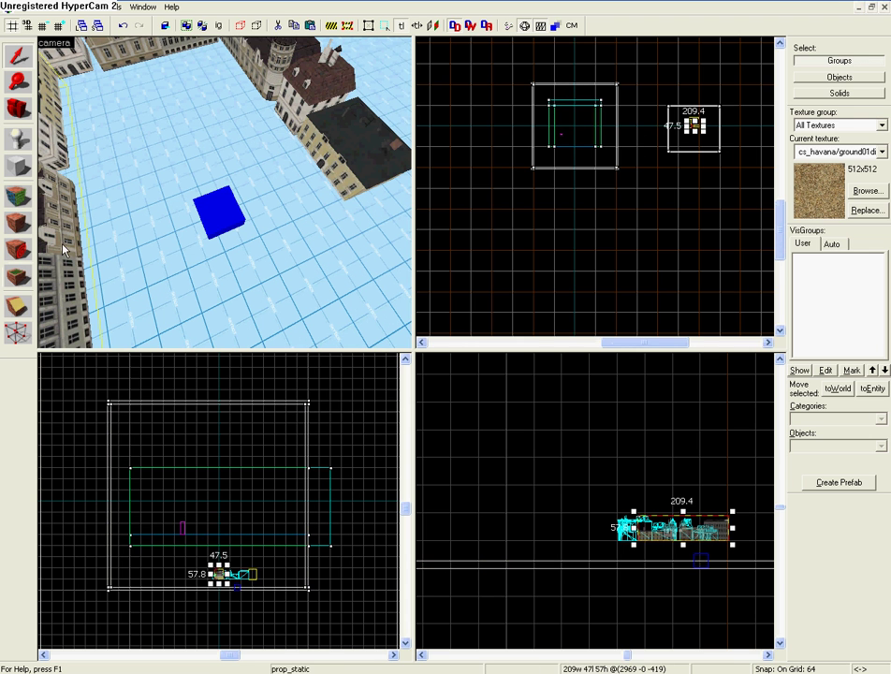
key("Escape")
With the grid at 16, create a 32 × 272 × 32 ground-textured block extending from the sky_camera at its height, centred at 3008, -56, -496.
scroll(696, 139, "up", 6)
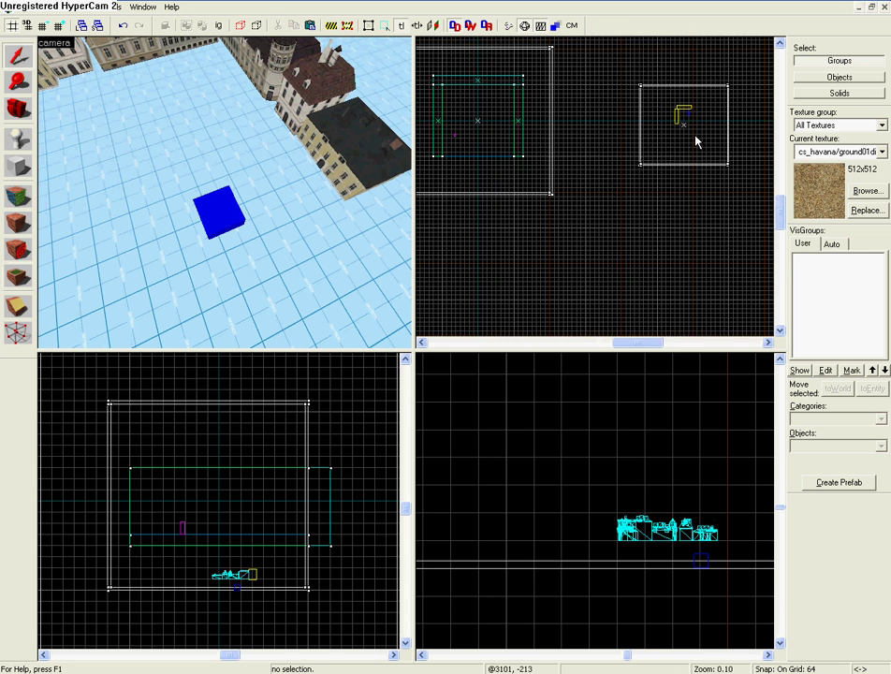
scroll(661, 145, "up", 2)
key("shift+b")
scroll(716, 115, "up", 2)
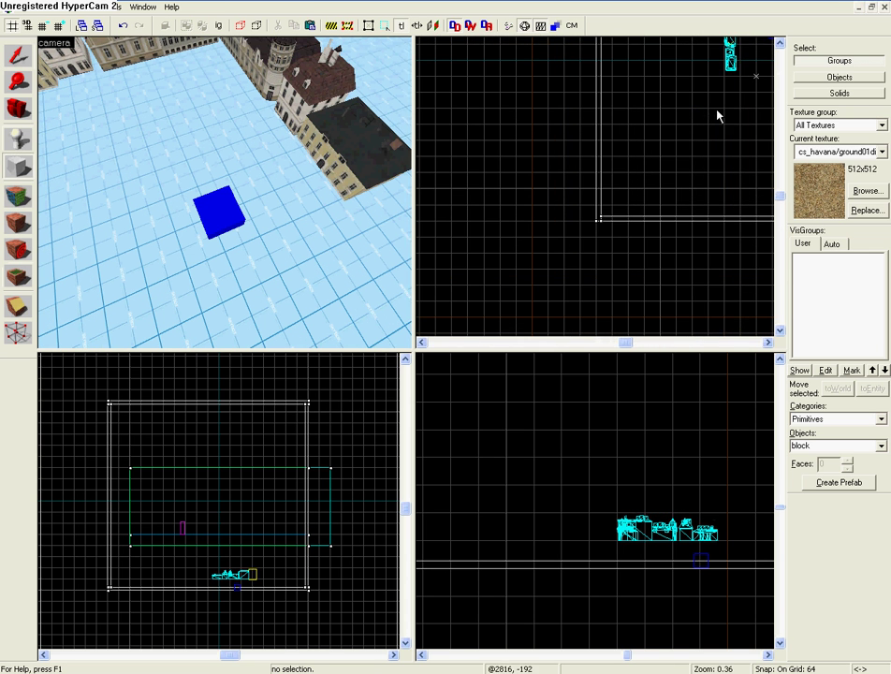
scroll(668, 136, "up", 7)
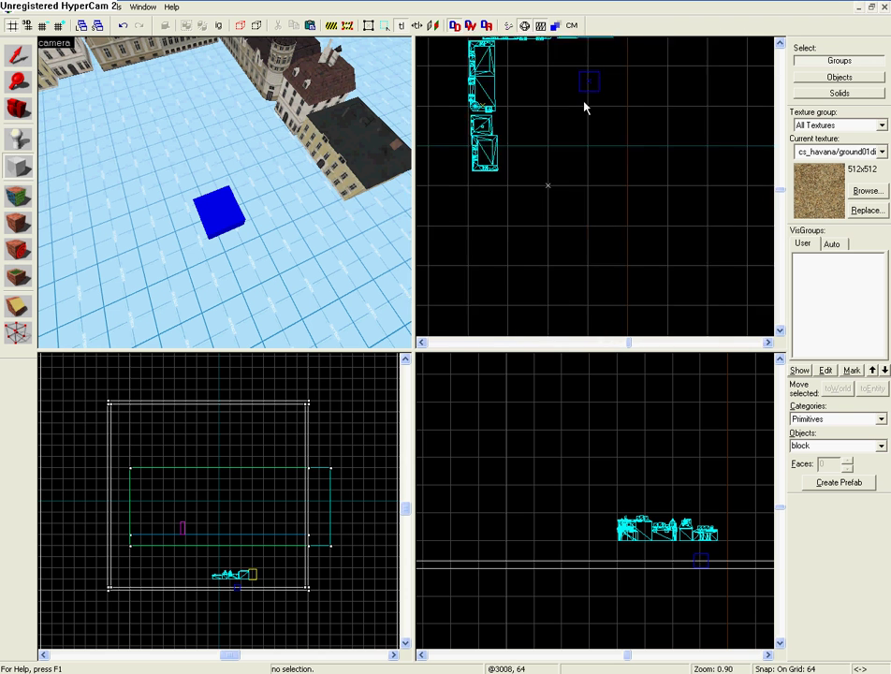
left_click(43, 25)
left_click(43, 25)
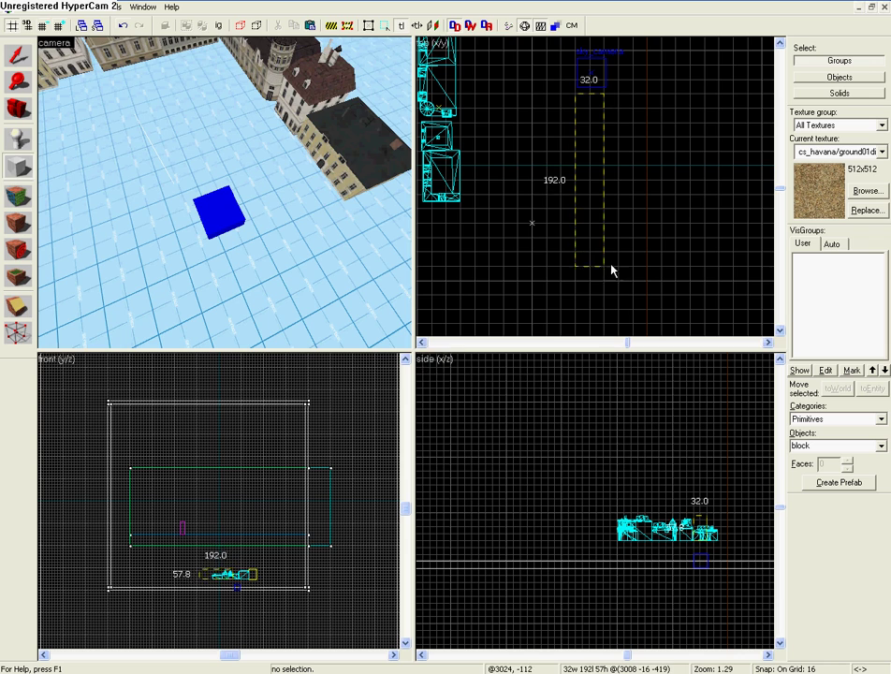
left_click_drag(298, 244, 287, 236)
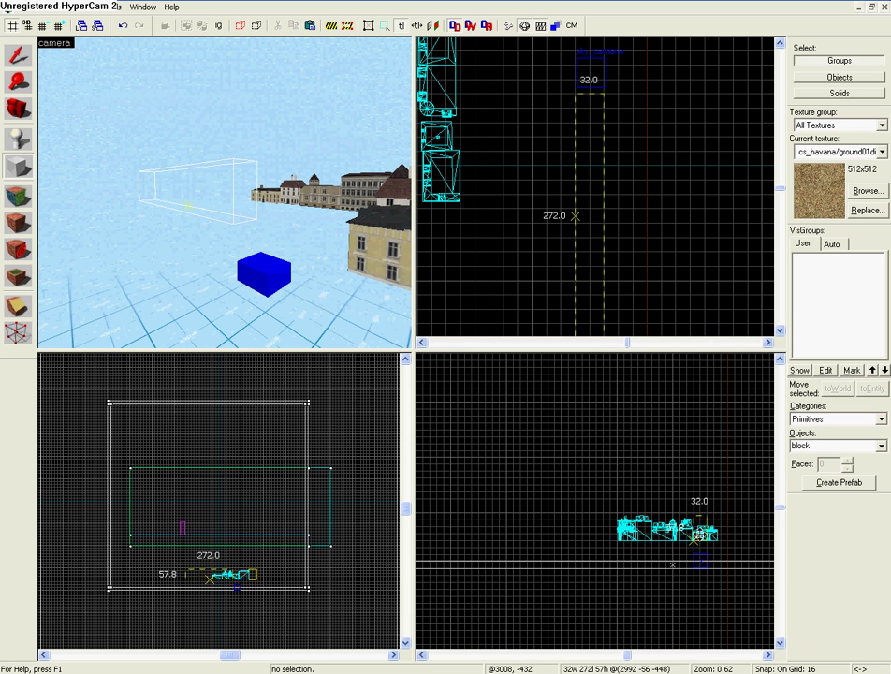
left_click_drag(701, 526, 701, 559)
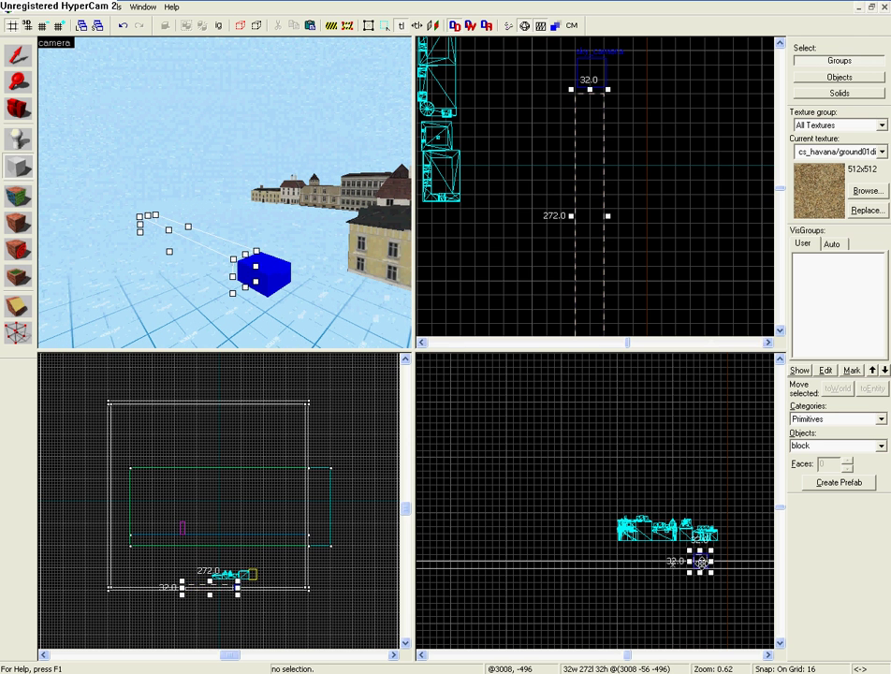
key("Return")
left_click_drag(286, 306, 286, 306)
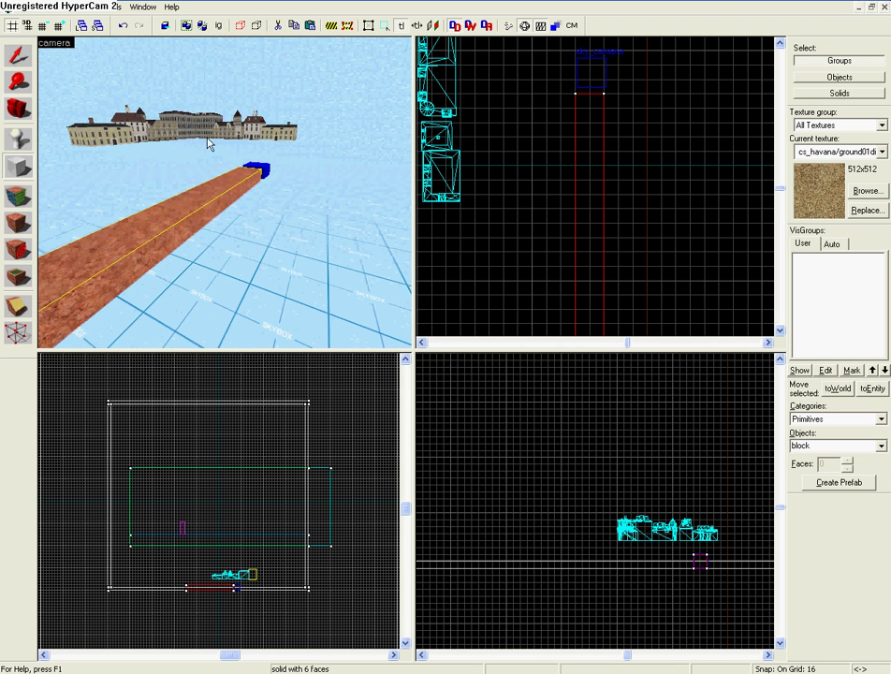
Lengthen the ground-textured block to 640 units, stretching its far end toward the skybox wall.
left_click(15, 61)
scroll(609, 157, "down", 4)
scroll(607, 268, "up", 5)
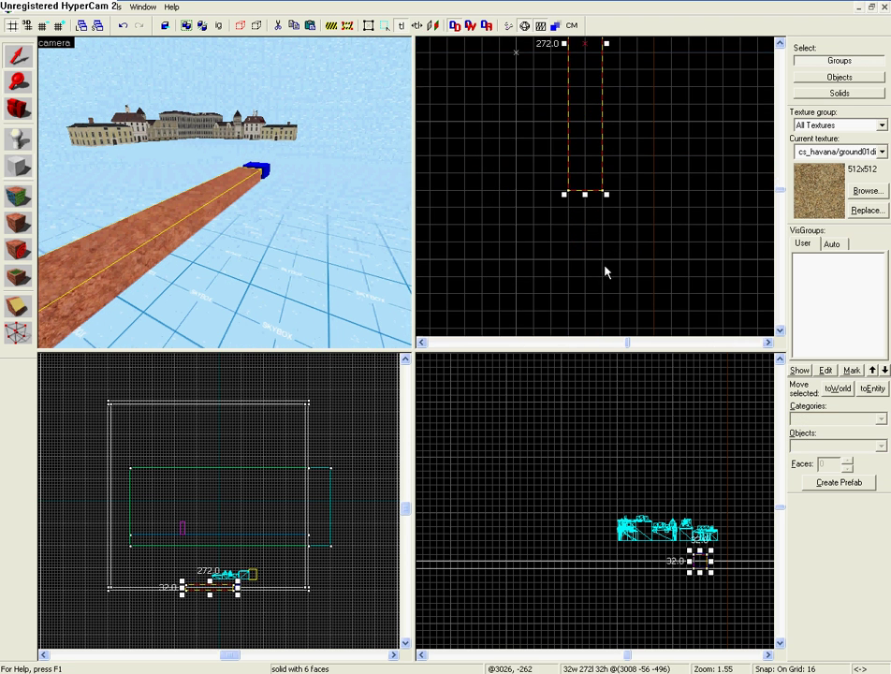
scroll(583, 190, "down", 1)
scroll(589, 323, "down", 3)
left_click_drag(584, 193, 587, 244)
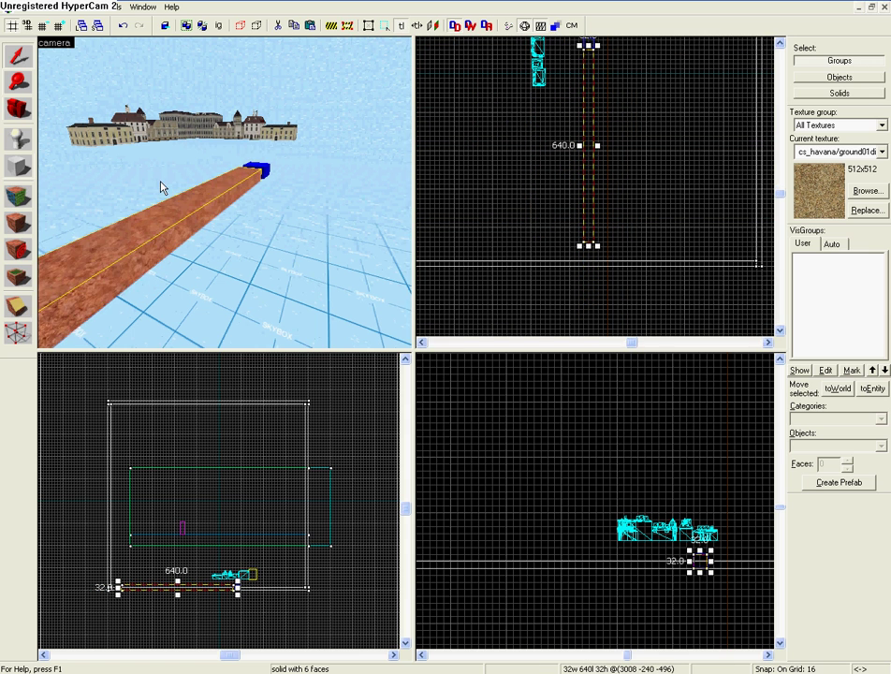
Examine the lengthened ground block in the skybox together with the sky_camera and the remaining building rows.
key("Left")
key("d")
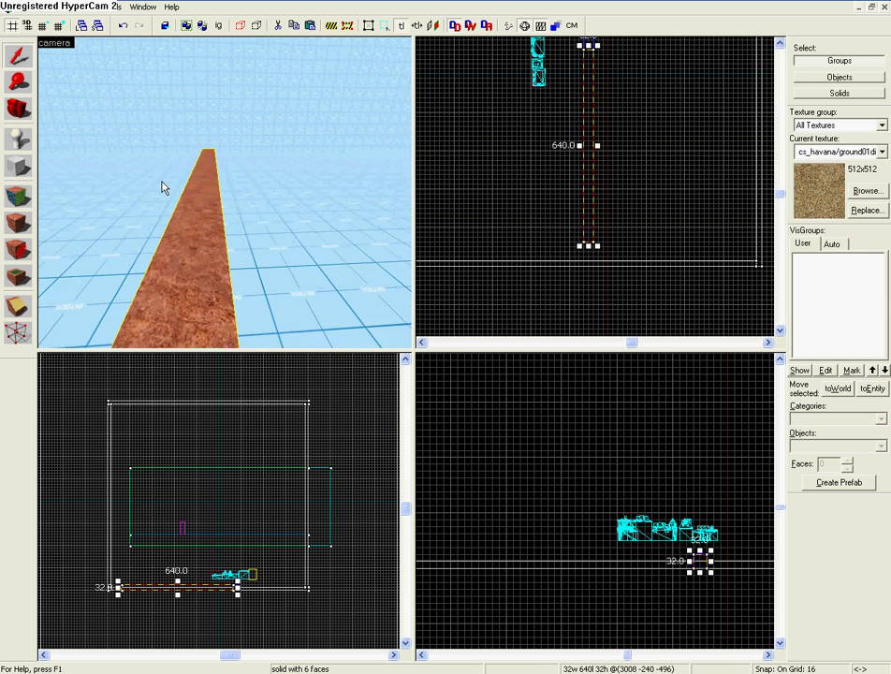
key("s")
key("s")
key("a")
key("w")
key("Right")
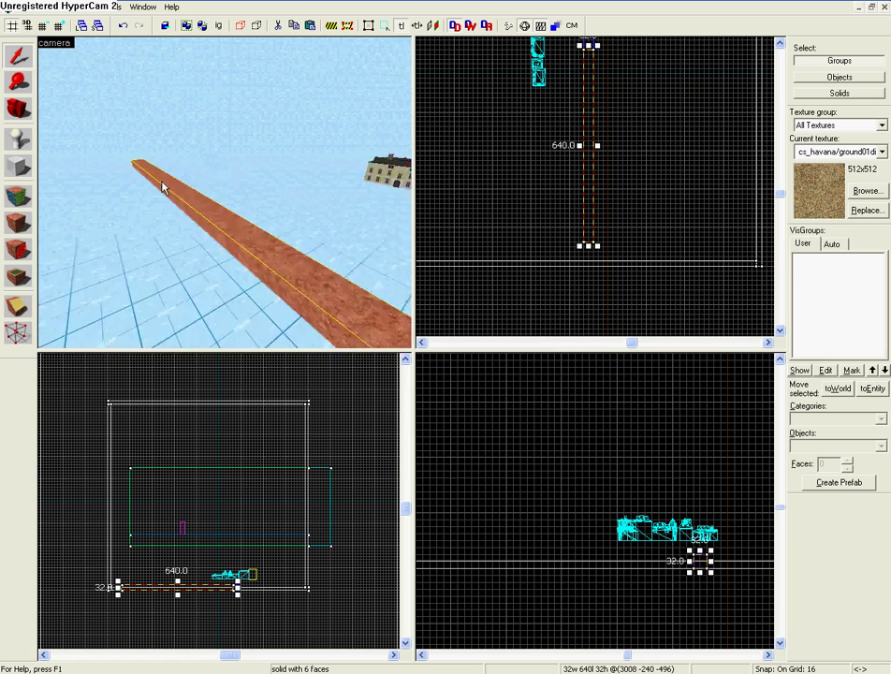
key("Right")
key("a")
key("w")
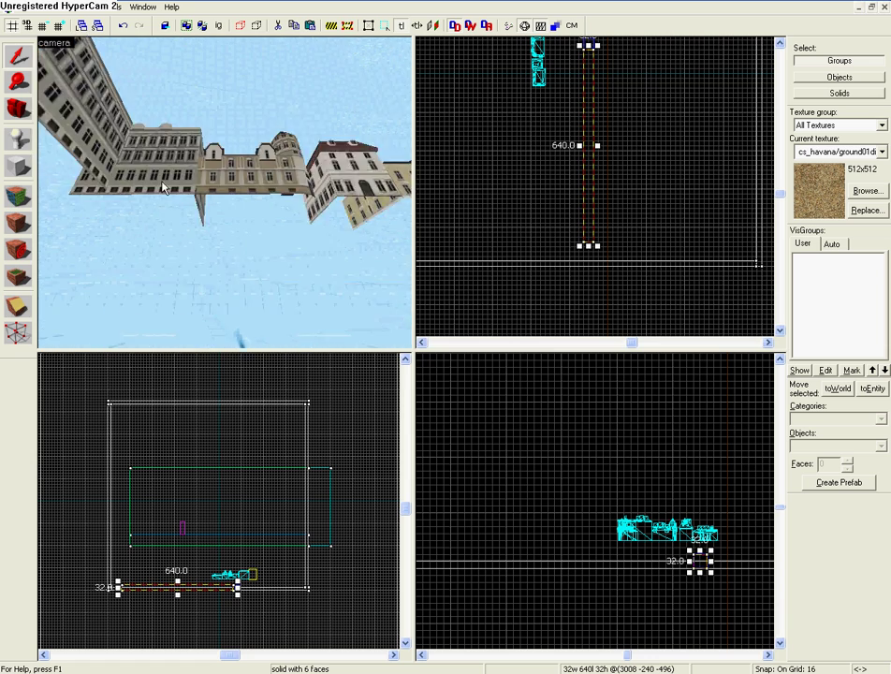
key("s")
key("s")
key("Left")
key("w")
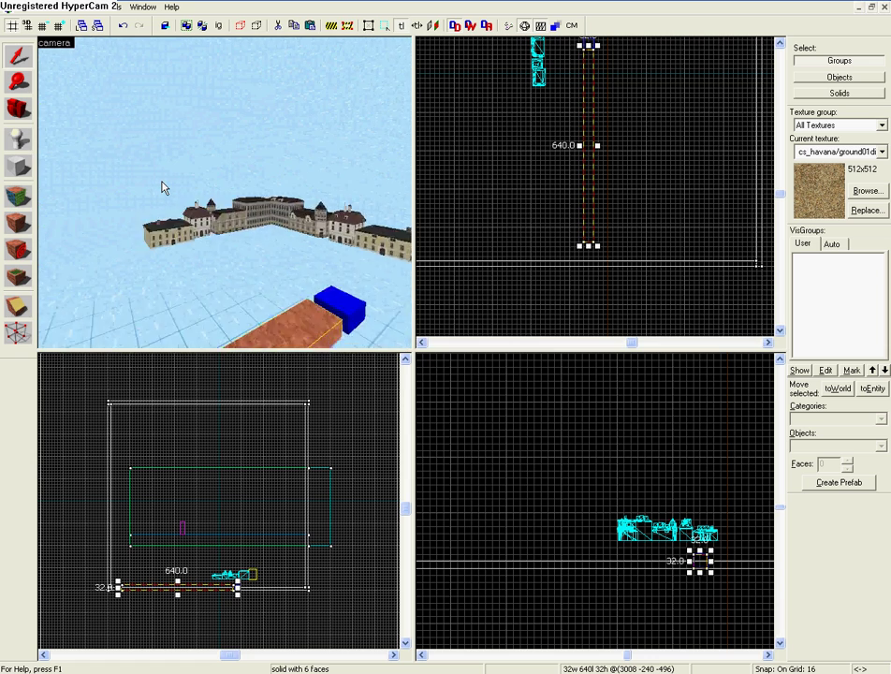
Examine the main room's walls, floor and open edge against the surrounding sky.
key("Up")
key("Up")
key("s")
key("w")
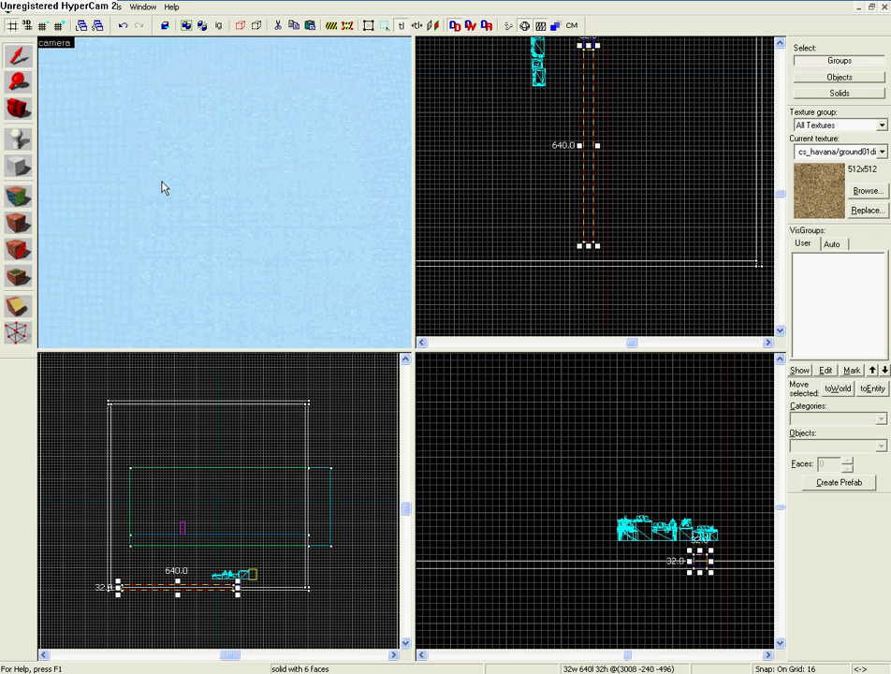
key("Down")
key("s")
key("Right")
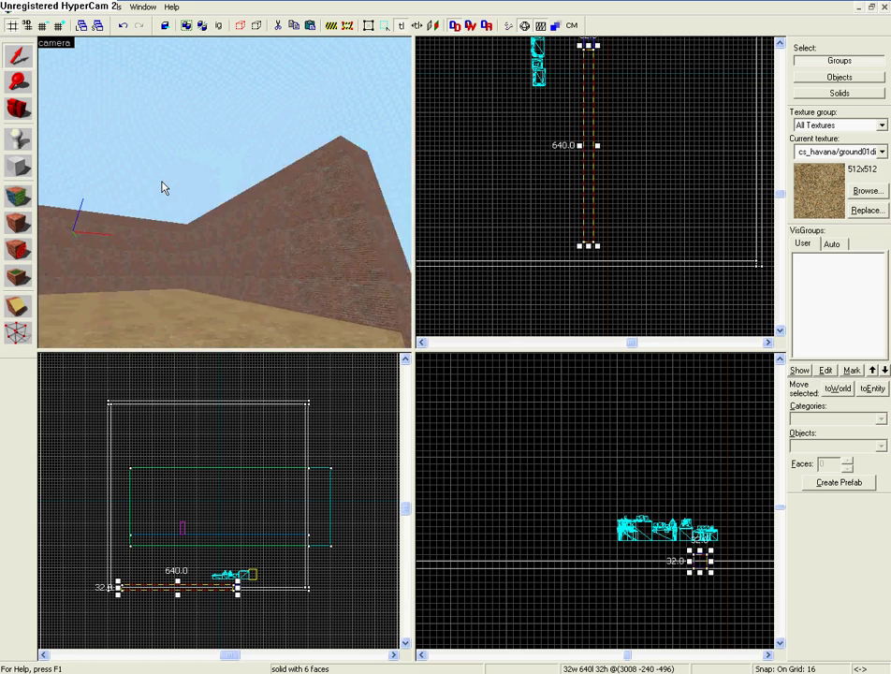
key("Right")
key("Right")
key("Right")
key("Right")
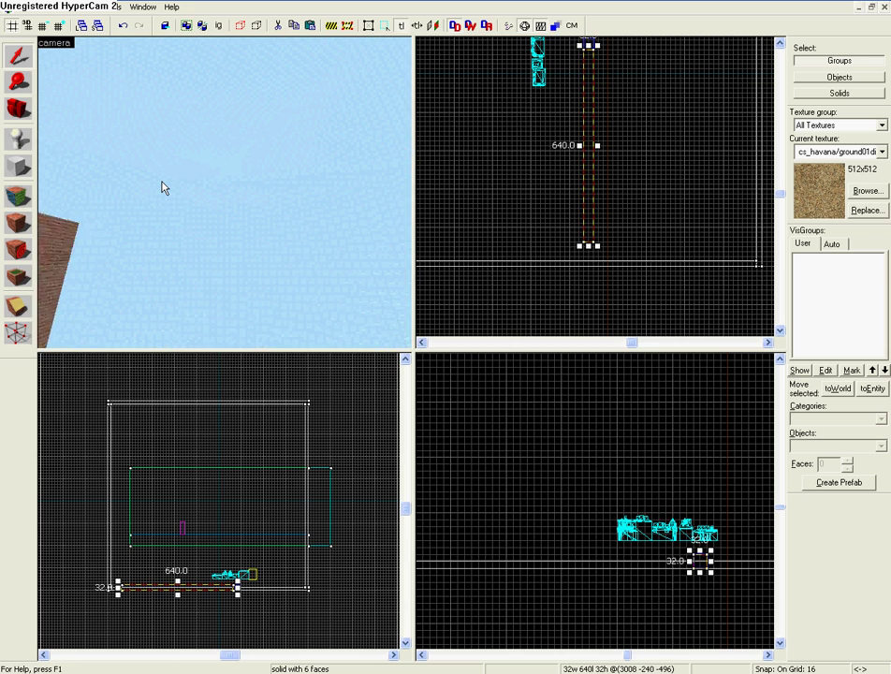
key("Right")
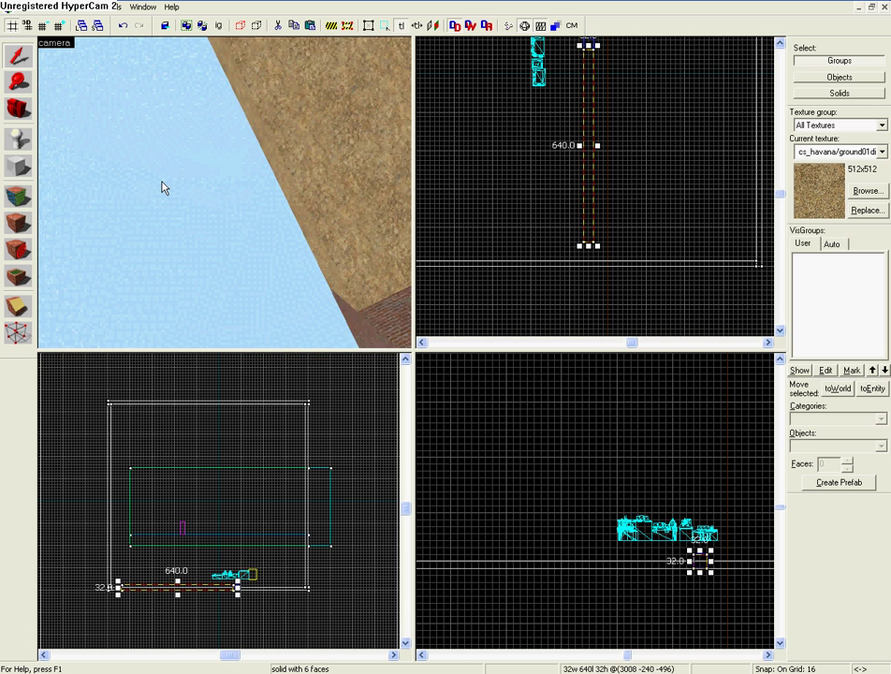
key("Left")
key("Left")
key("Left")
key("Left")
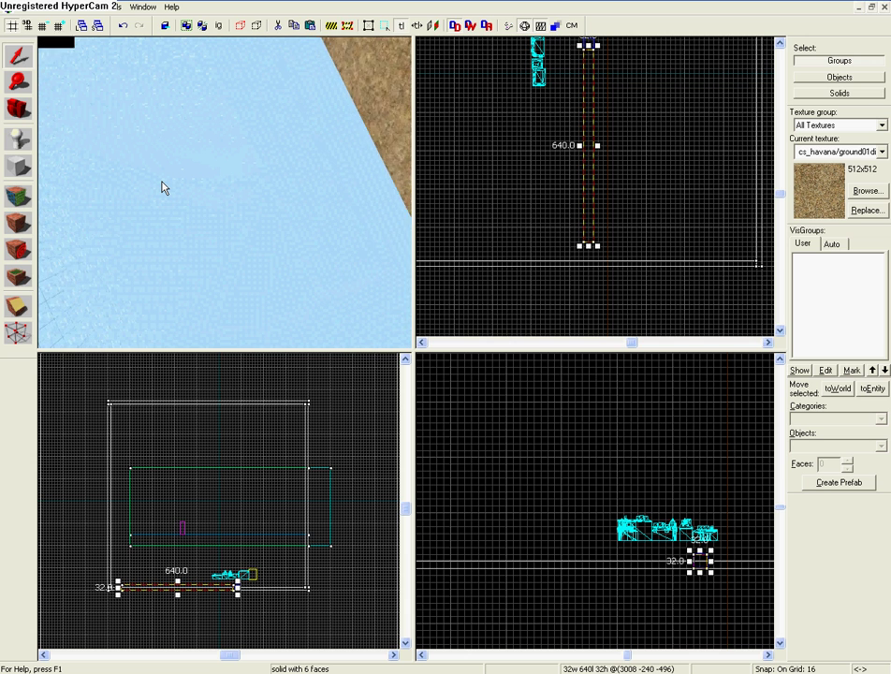
key("Left")
key("Left")
key("Left")
key("Left")
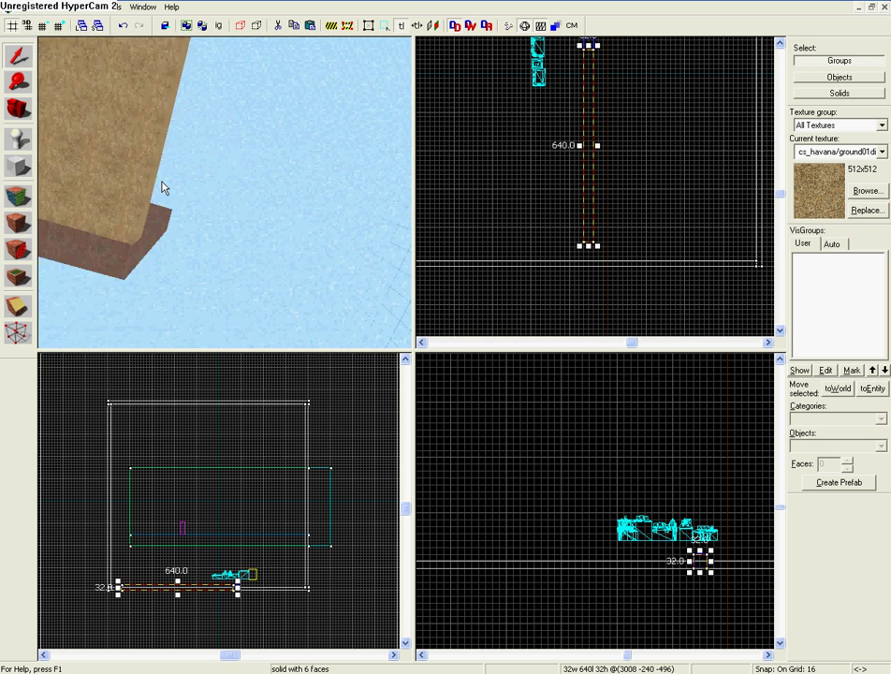
Examine the main room's interior around the player figure, comparing the brick wall tops with the sky above.
key("Up")
key("Up")
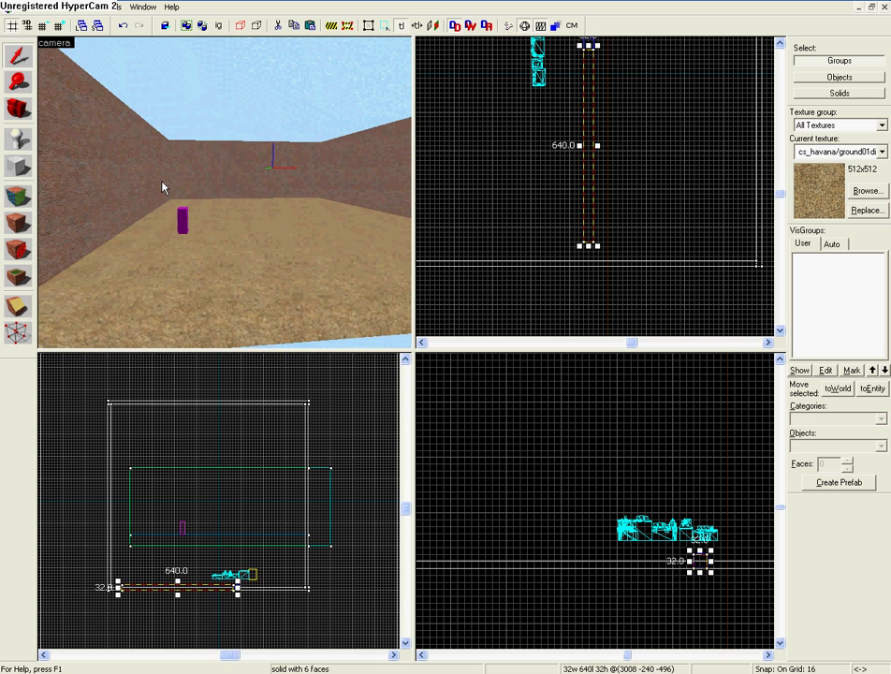
key("Left")
key("Left")
key("Left")
key("Left")
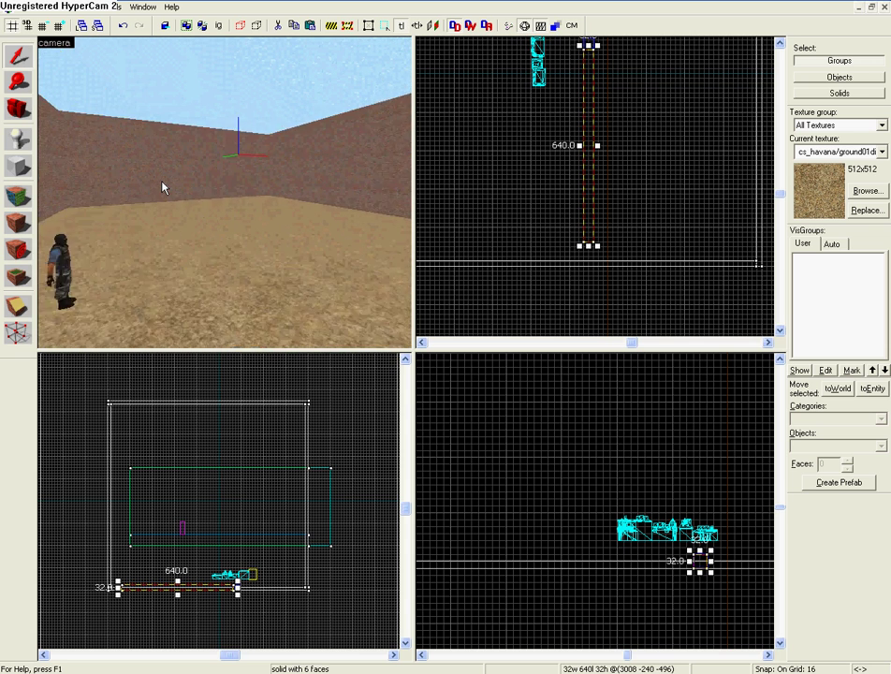
scroll(465, 123, "down", 3)
key("Up")
Pick up the tools/toolsskybox texture from the selected skybox shell as the current texture.
left_click(129, 99)
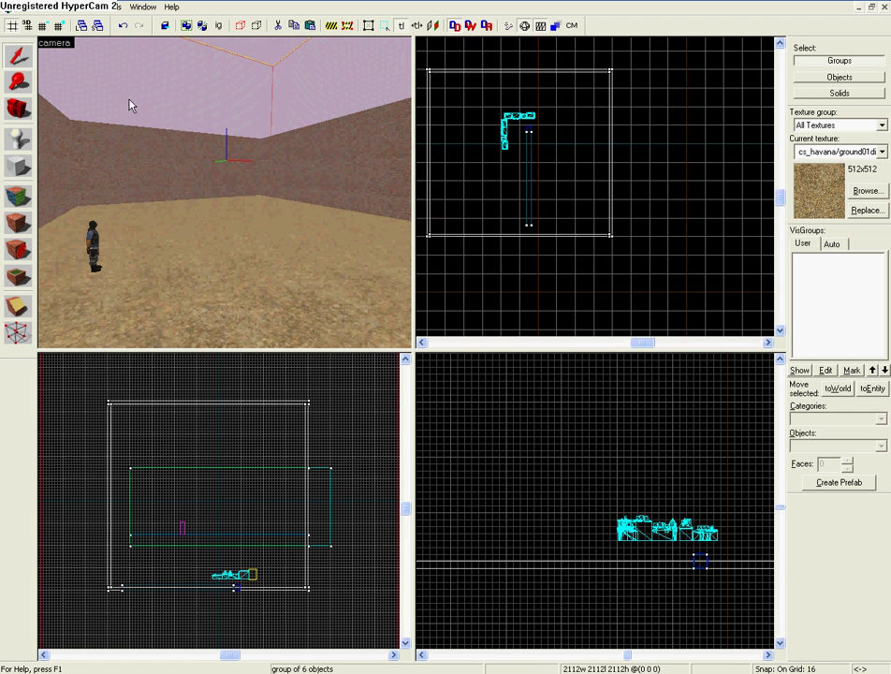
left_click(30, 173)
left_click(18, 197)
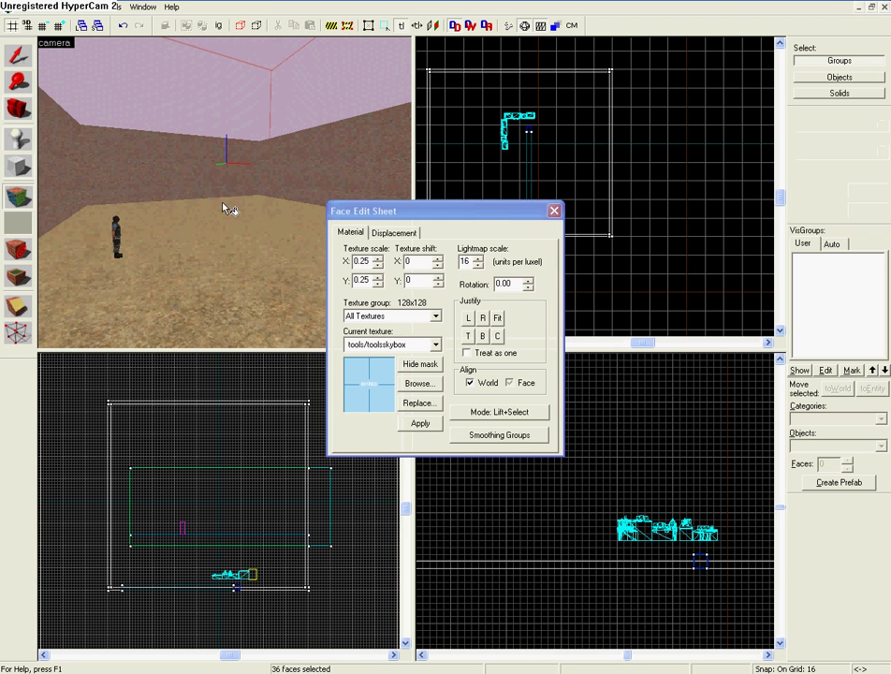
left_click(553, 214)
left_click_drag(485, 110, 547, 212)
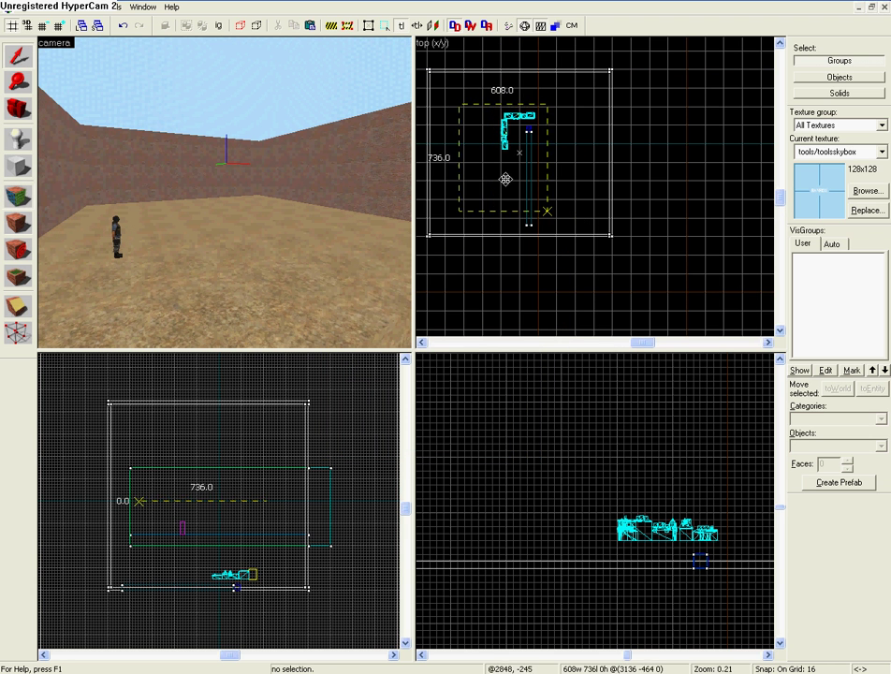
left_click_drag(505, 179, 503, 181)
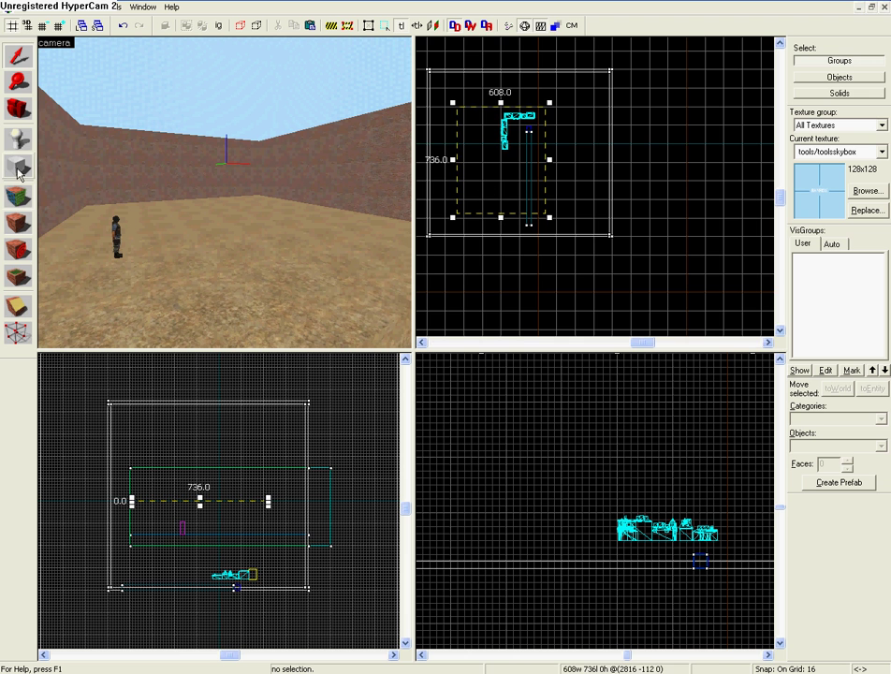
key("Escape")
Create two toolsskybox blocks between the room and the outer skybox, 96 × 1280 × 2112 and 544 × 80 × 2112 units.
scroll(473, 145, "up", 5)
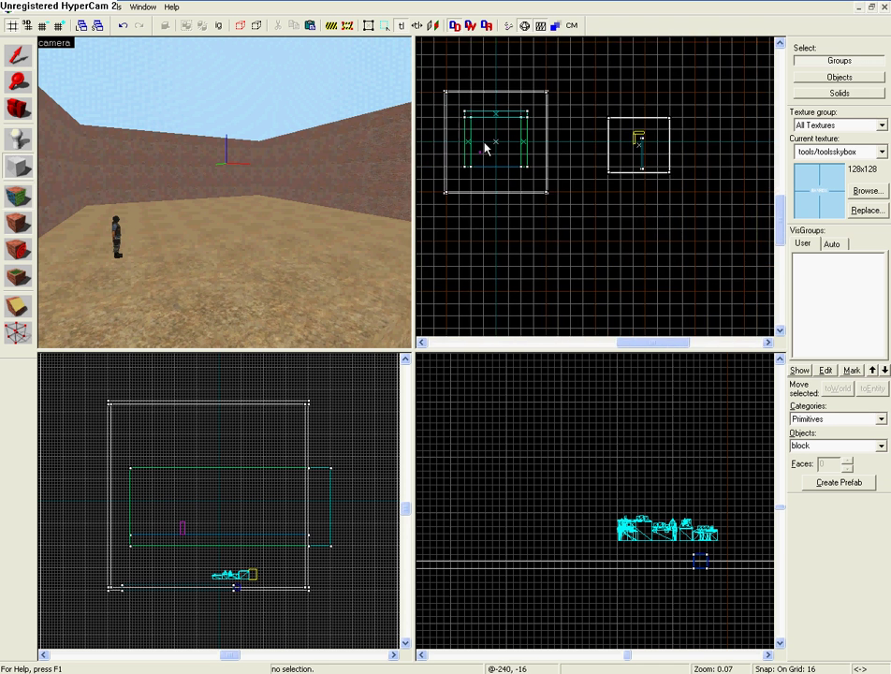
scroll(479, 138, "down", 2)
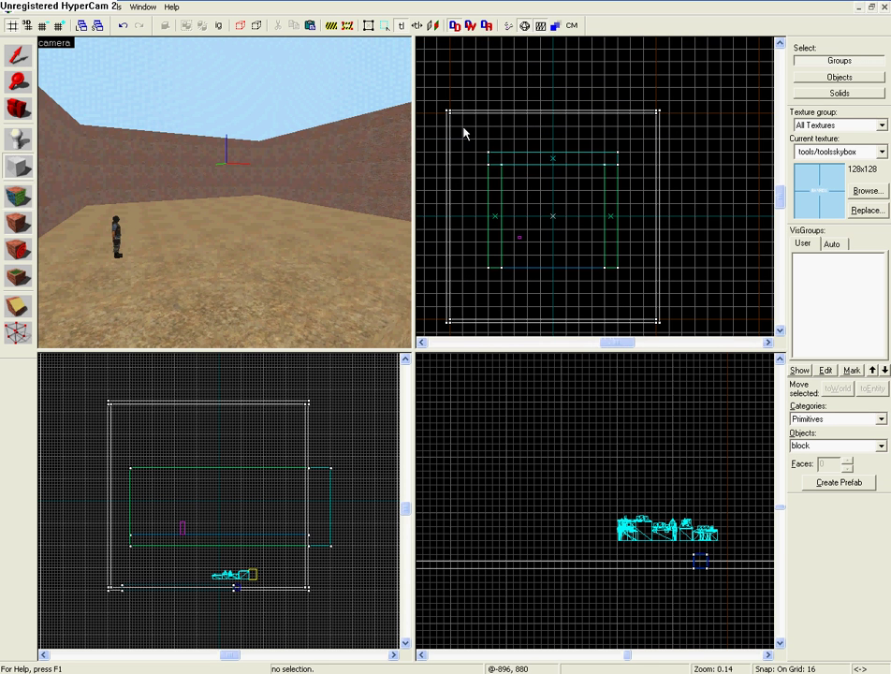
left_click_drag(460, 123, 470, 246)
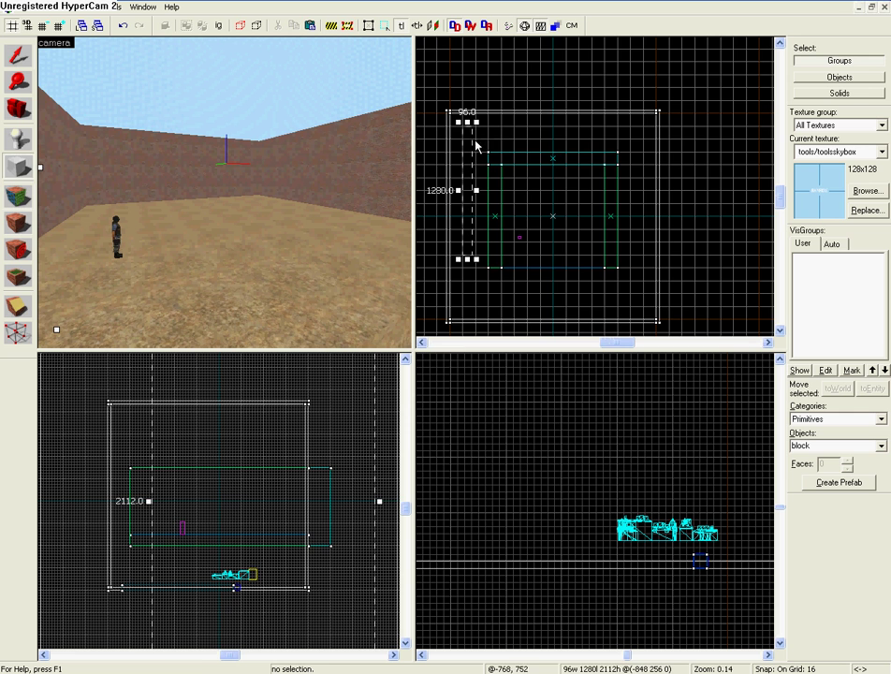
key("Return")
left_click_drag(479, 133, 520, 142)
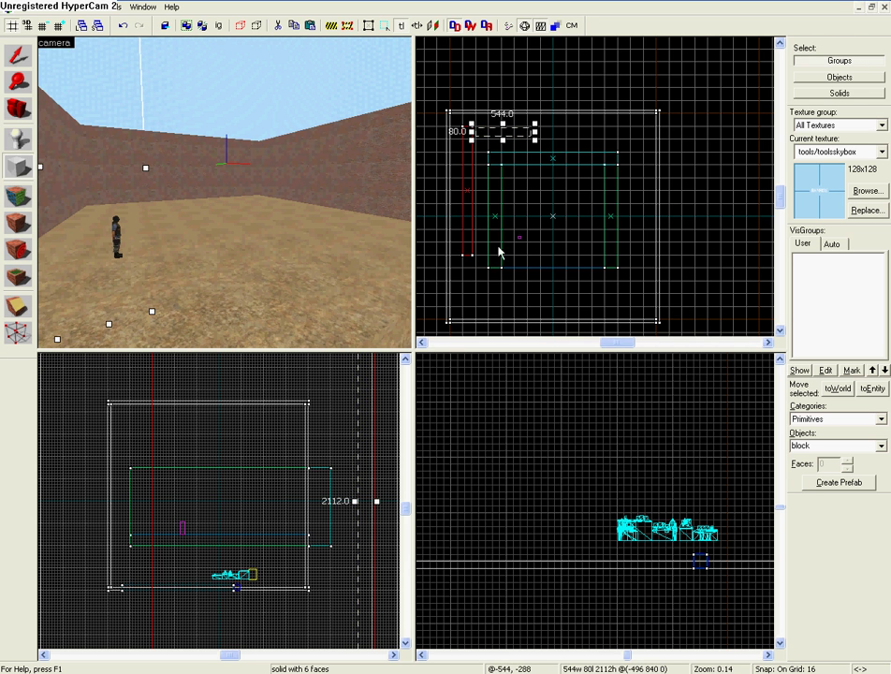
key("Return")
Try out positions for a prop_static between the 1280-unit block and the room's side wall.
key("ctrl+v")
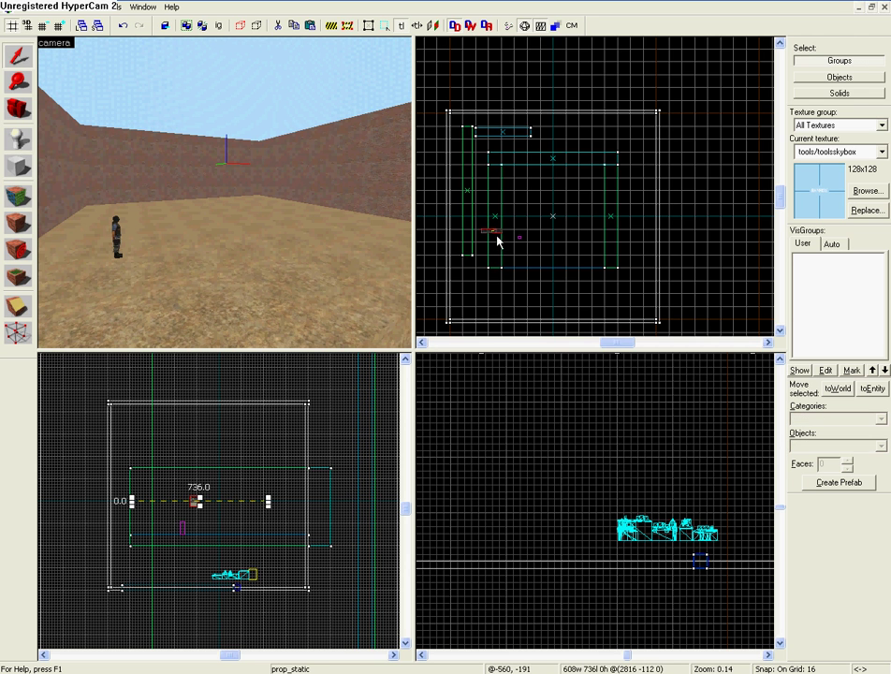
left_click(493, 245)
left_click(486, 254)
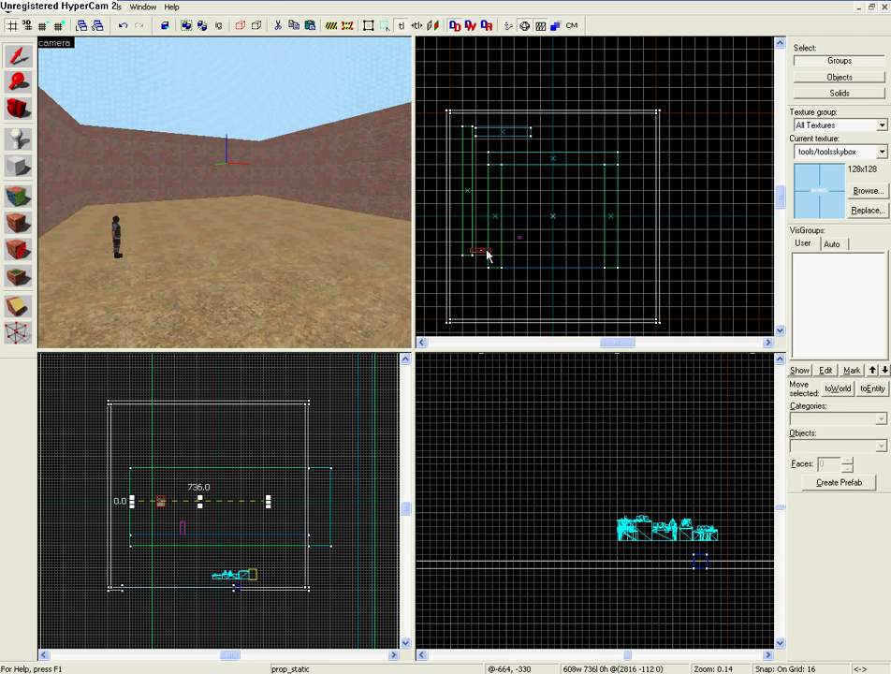
left_click(483, 251)
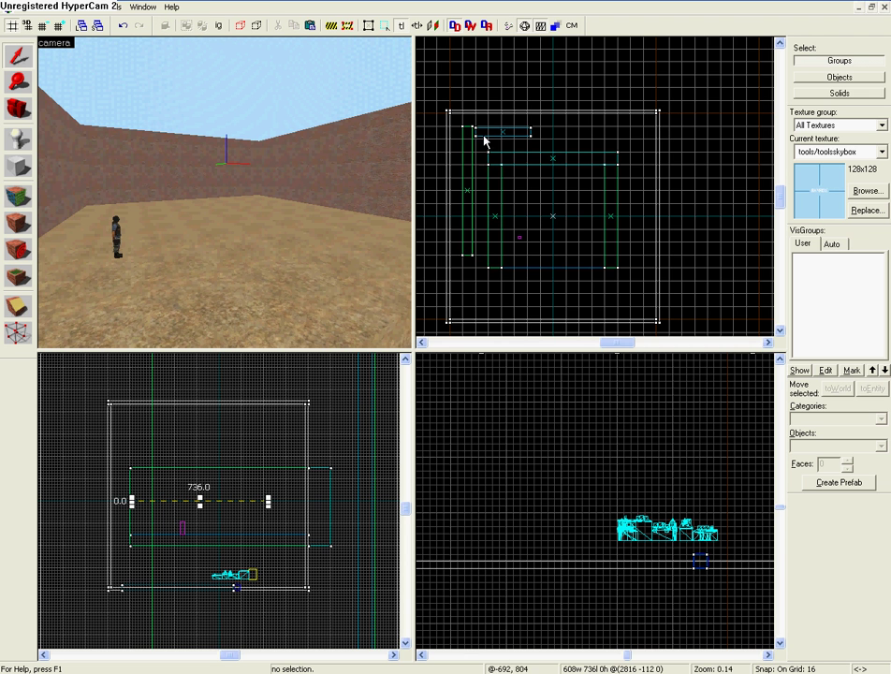
Move the 544-unit block to -528, 856, 0 so its end meets the edge of the 1280-unit block.
scroll(450, 159, "up", 5)
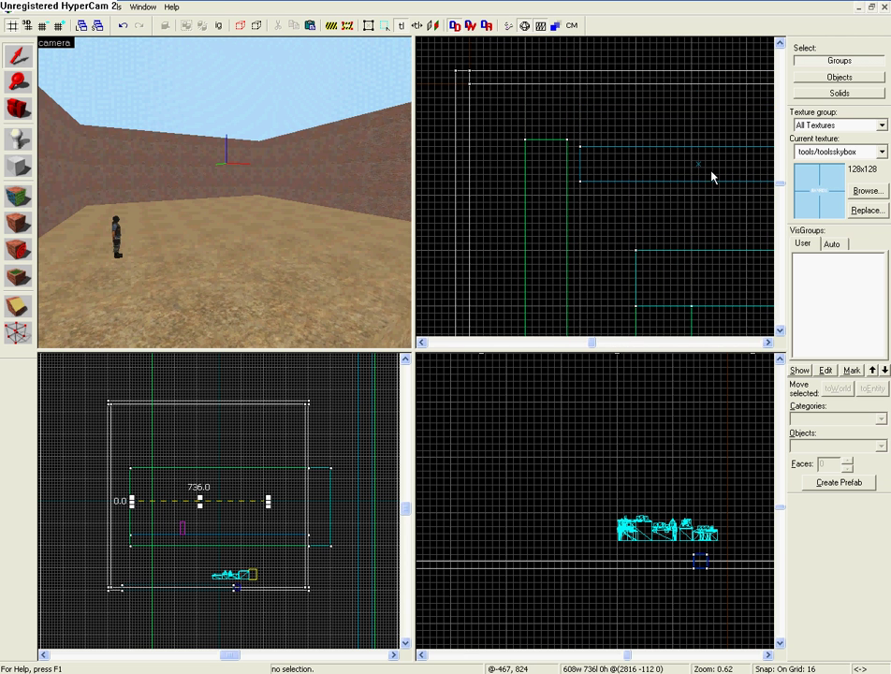
left_click(698, 164)
scroll(550, 189, "up", 1)
scroll(551, 189, "up", 6)
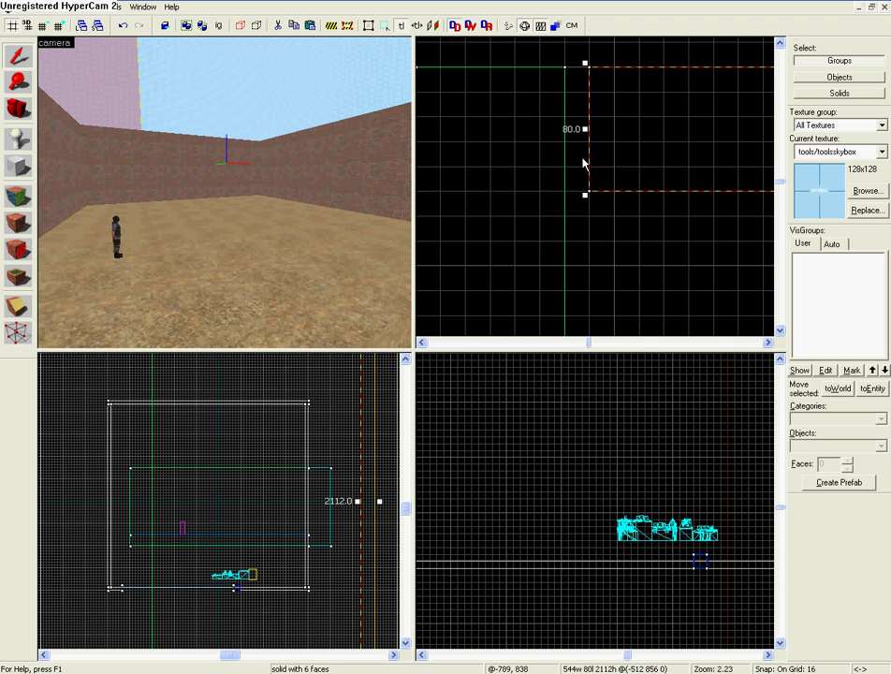
left_click_drag(588, 157, 565, 140)
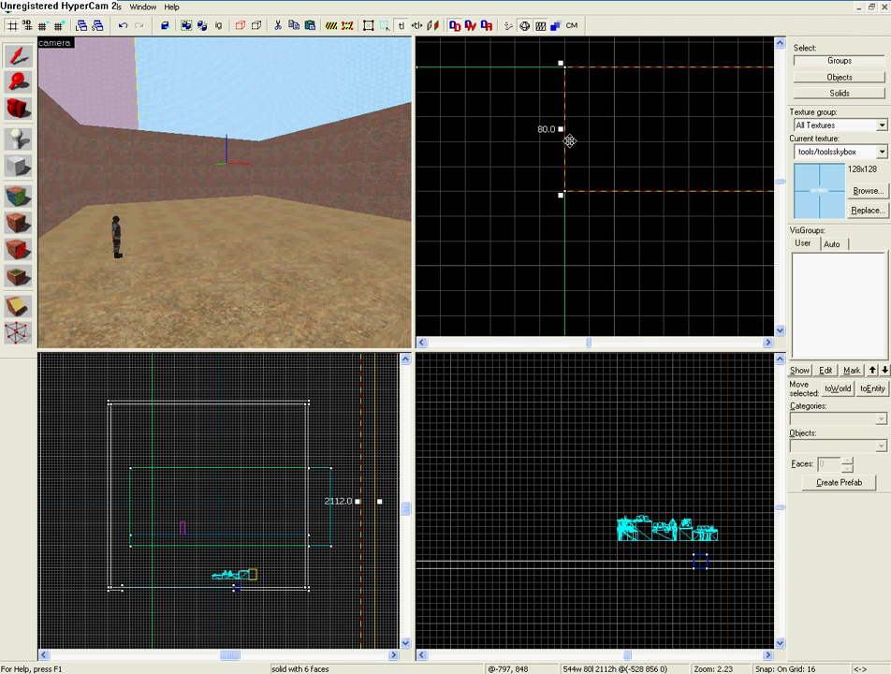
Delete the 544-unit and 1280-unit toolsskybox blocks outside the room.
key("Delete")
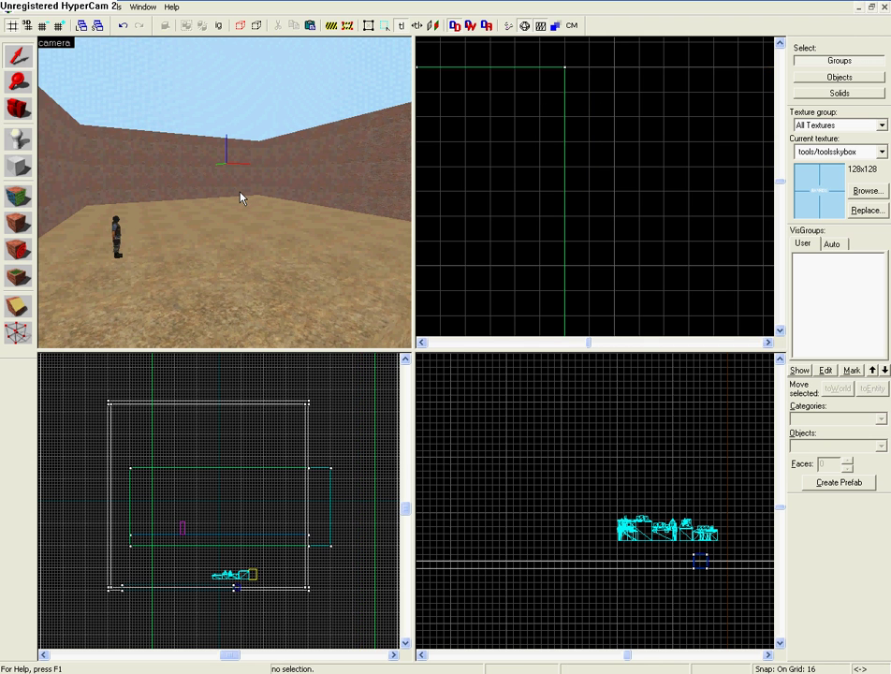
key("Left")
scroll(574, 221, "down", 5)
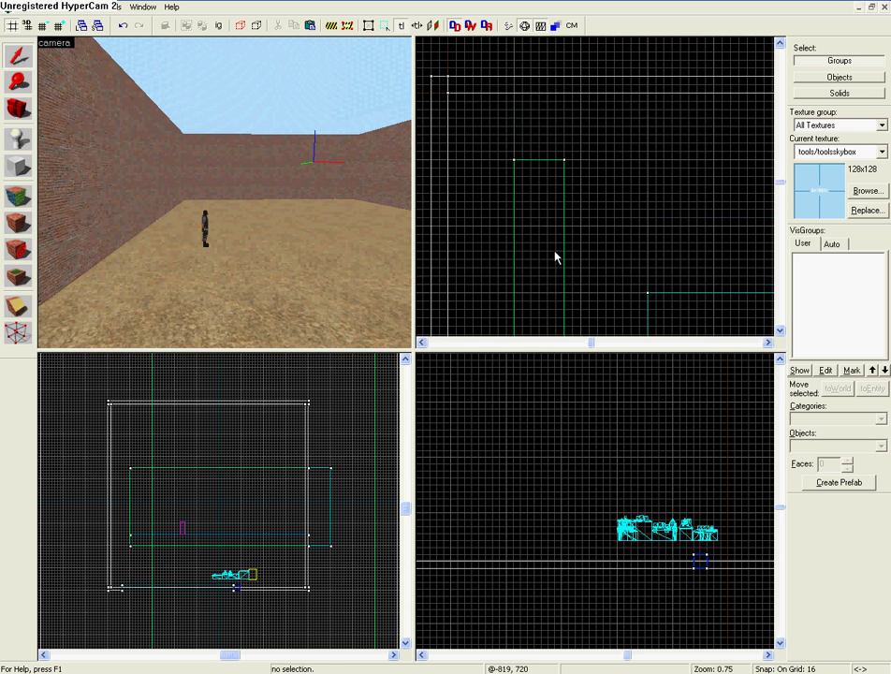
left_click(541, 267)
key("Delete")
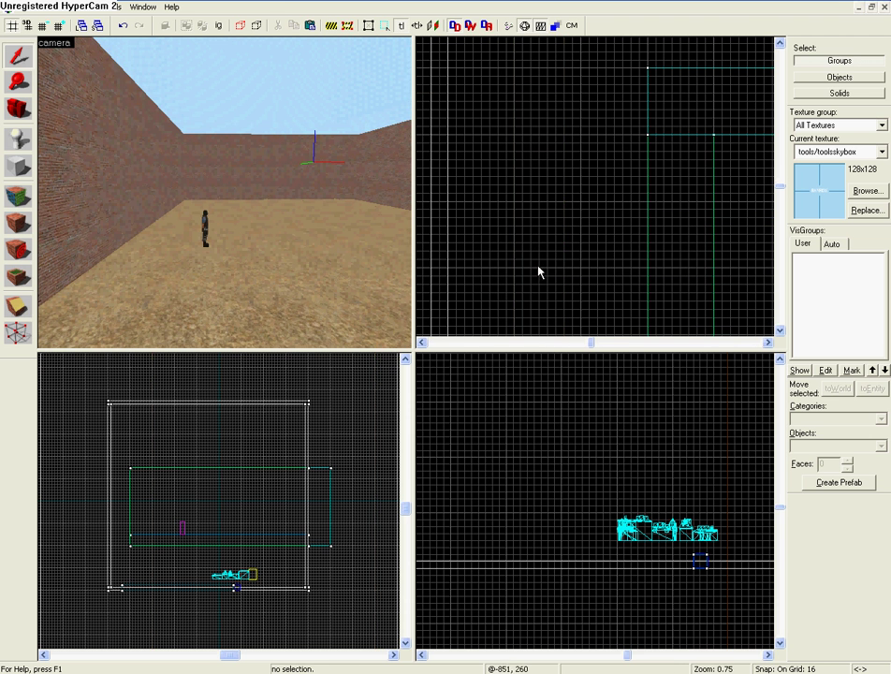
Examine the main room from above and from its open side, including the floor, brick walls and player figure.
key("Up")
key("Left")
key("Up")
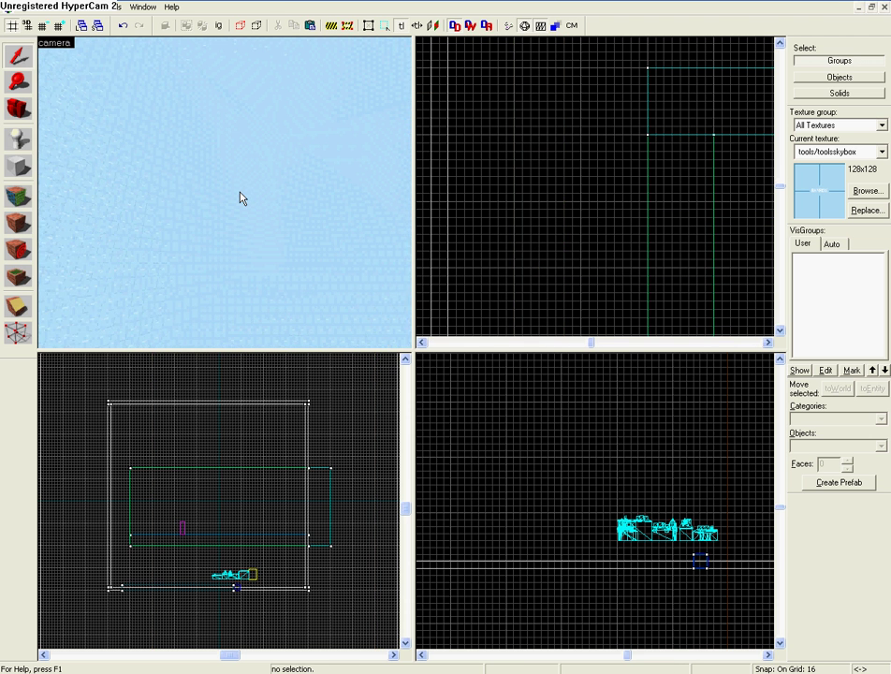
key("Down")
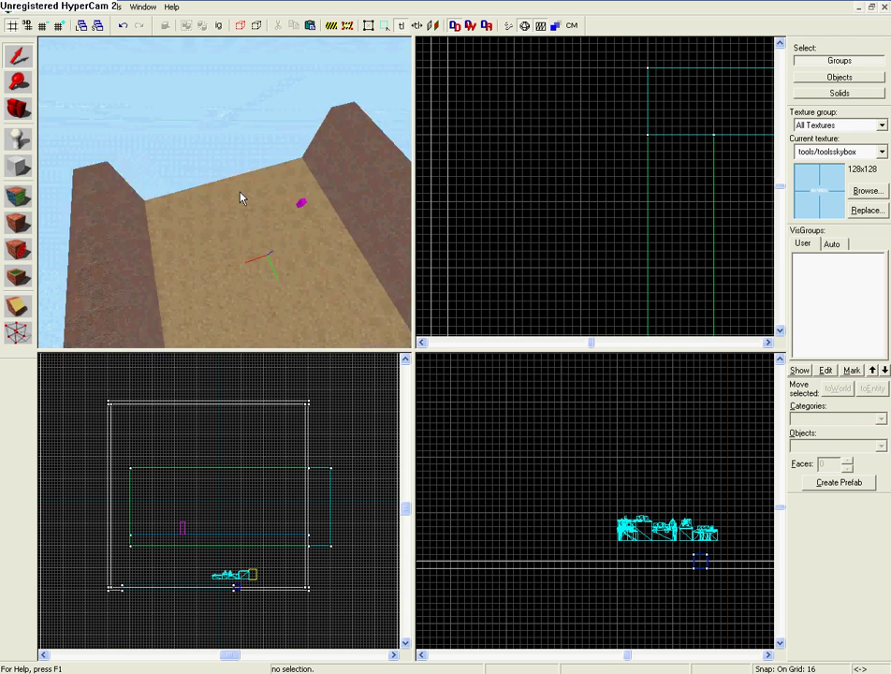
key("a")
key("Right")
key("Down")
key("w")
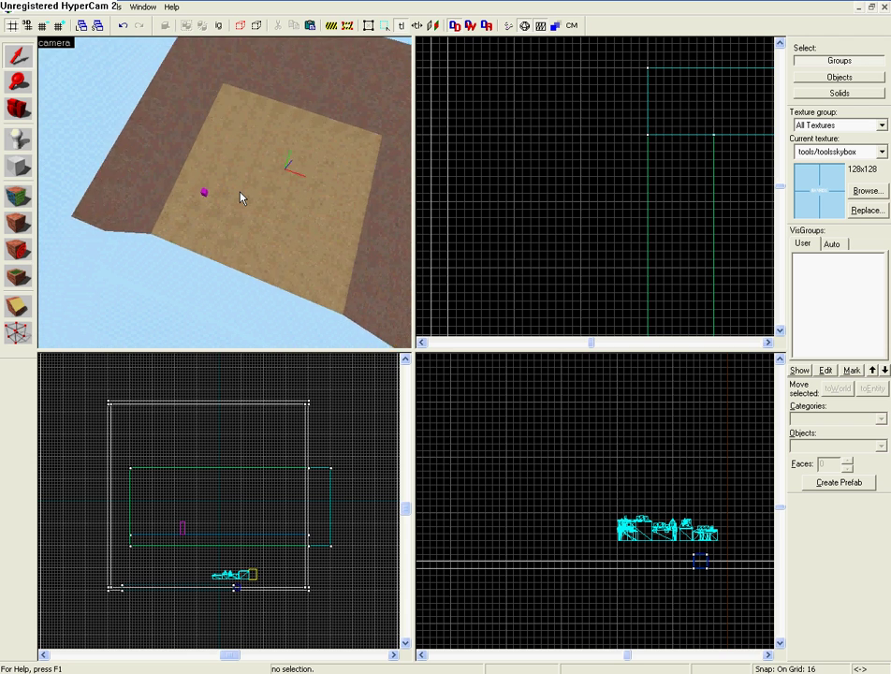
key("w")
key("Up")
key("s")
key("Down")
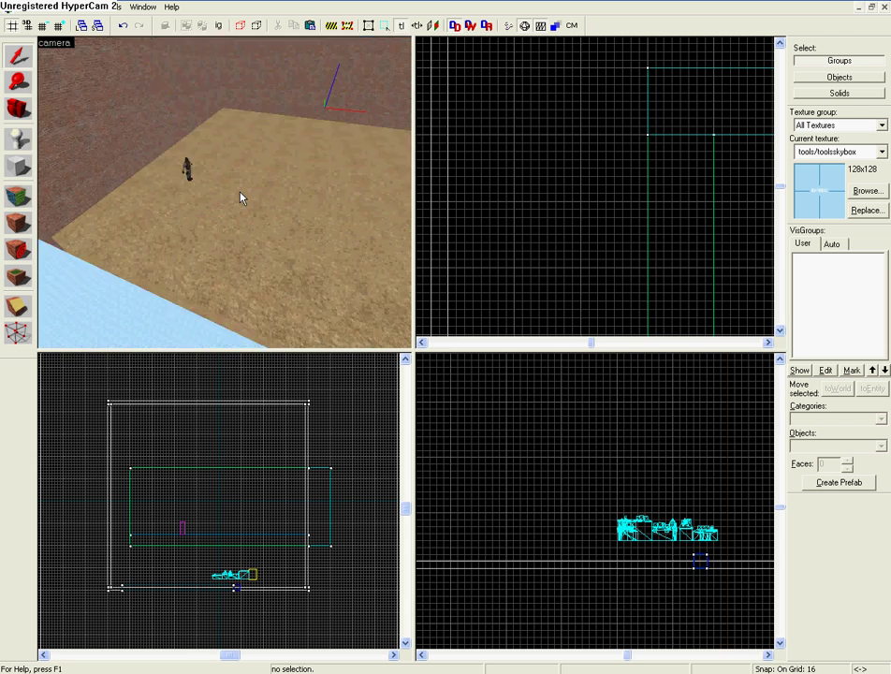